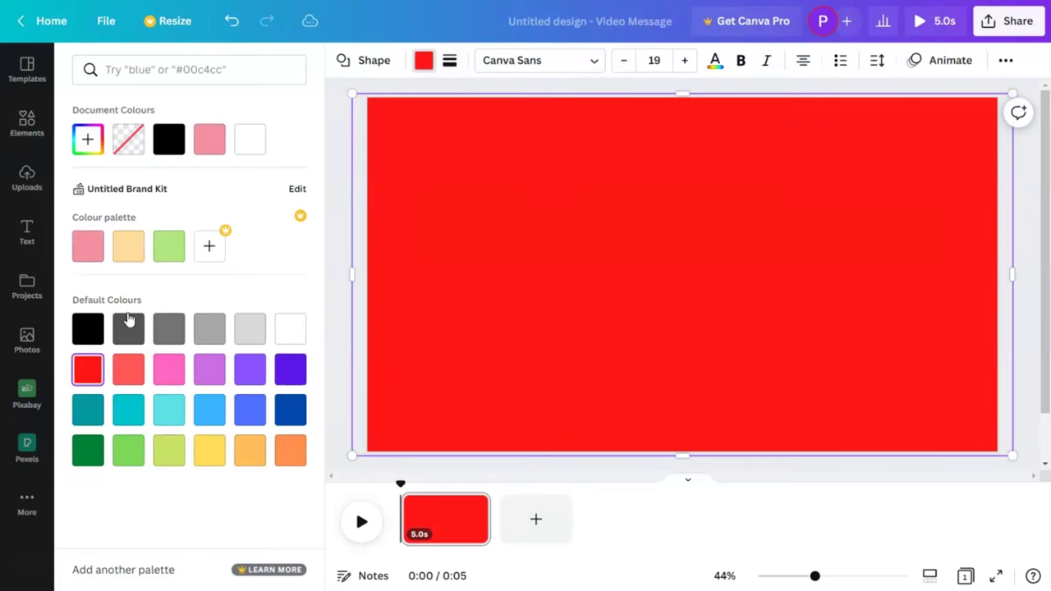
Recolour the full-page background rectangle with a custom dark red.
left_click(89, 139)
left_click_drag(272, 220, 281, 209)
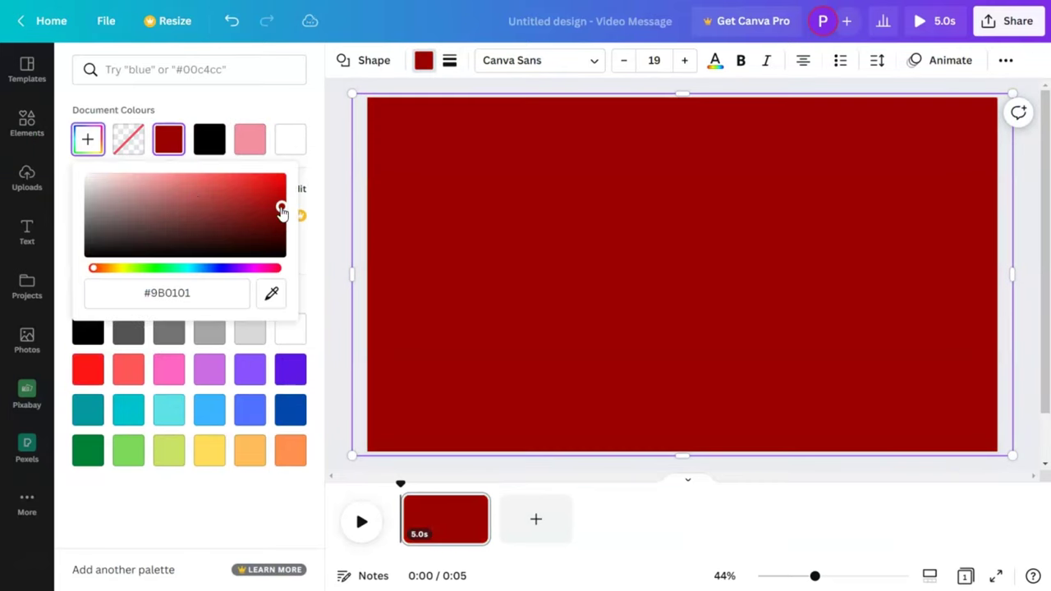
left_click(345, 197)
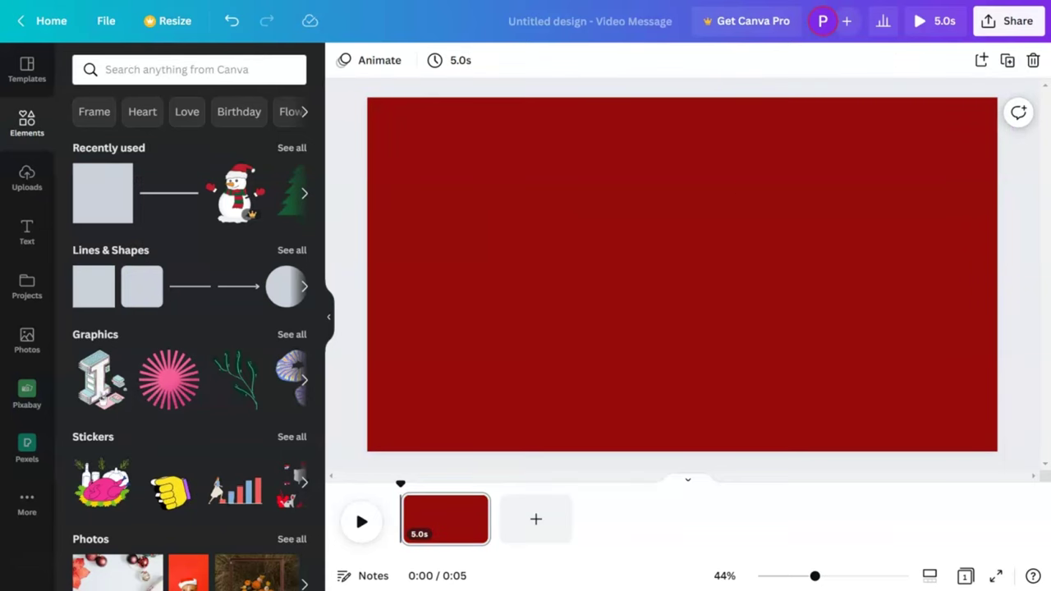
Search the elements for the Christmas buildable background and add the snowy hills graphic with pine trees.
left_click(288, 70)
key("ctrl+v")
key("Return")
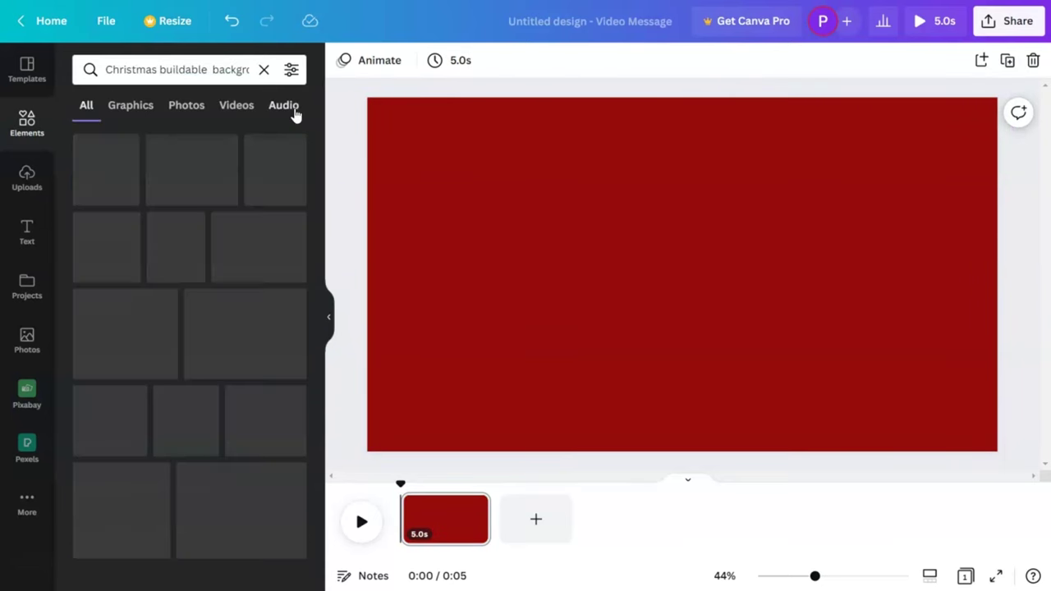
scroll(262, 320, "down", 5)
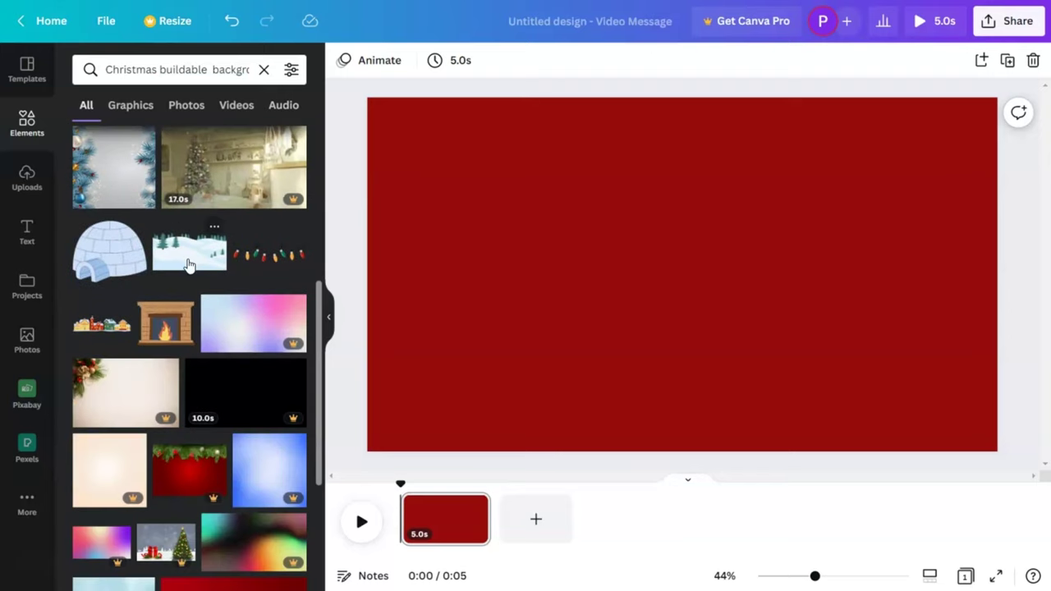
left_click(188, 265)
Enlarge the snowy hills graphic to span the page width and move it down to cover the lower part of the page.
left_click_drag(813, 214, 1016, 140)
left_click_drag(819, 269, 820, 335)
mouse_move(804, 379)
left_mouse_down()
mouse_move(791, 354)
mouse_move(793, 382)
left_mouse_up()
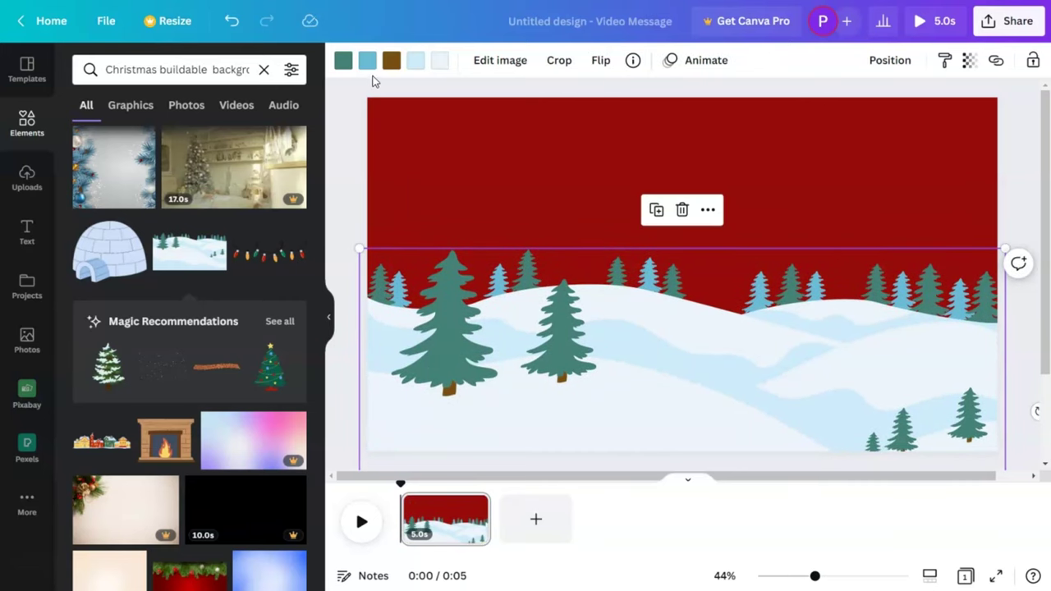
Recolour the landscape's teal trees with the default dark green and its blue trees with the deeper green #024921.
left_click(344, 62)
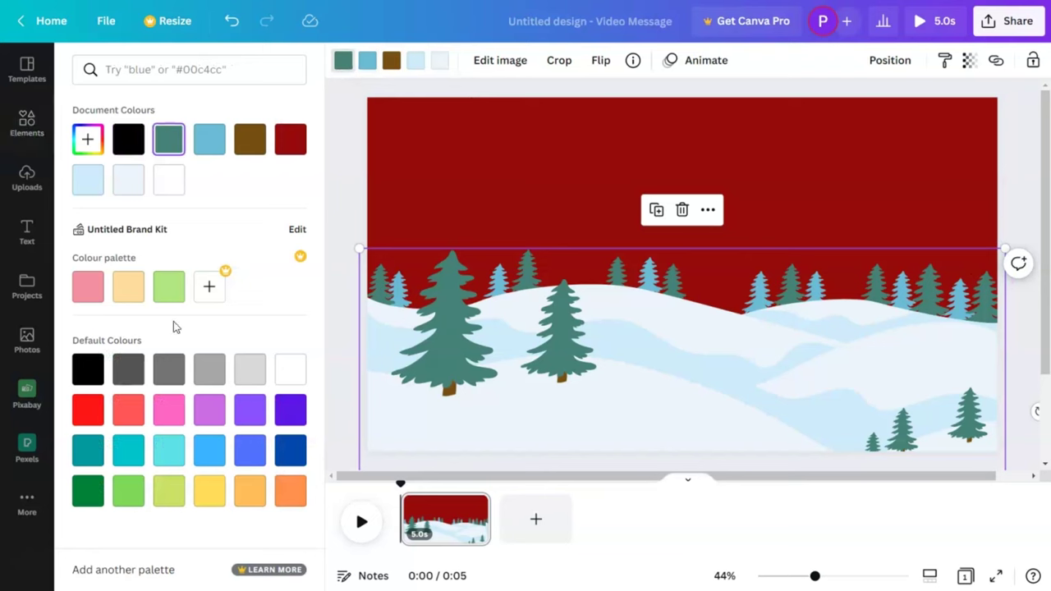
left_click(88, 491)
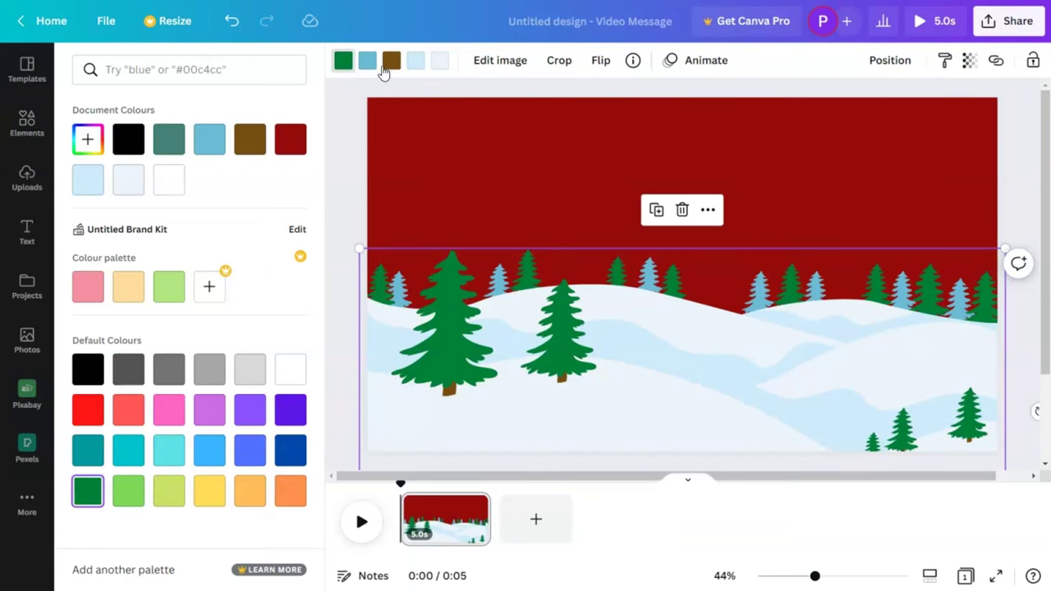
left_click(88, 492)
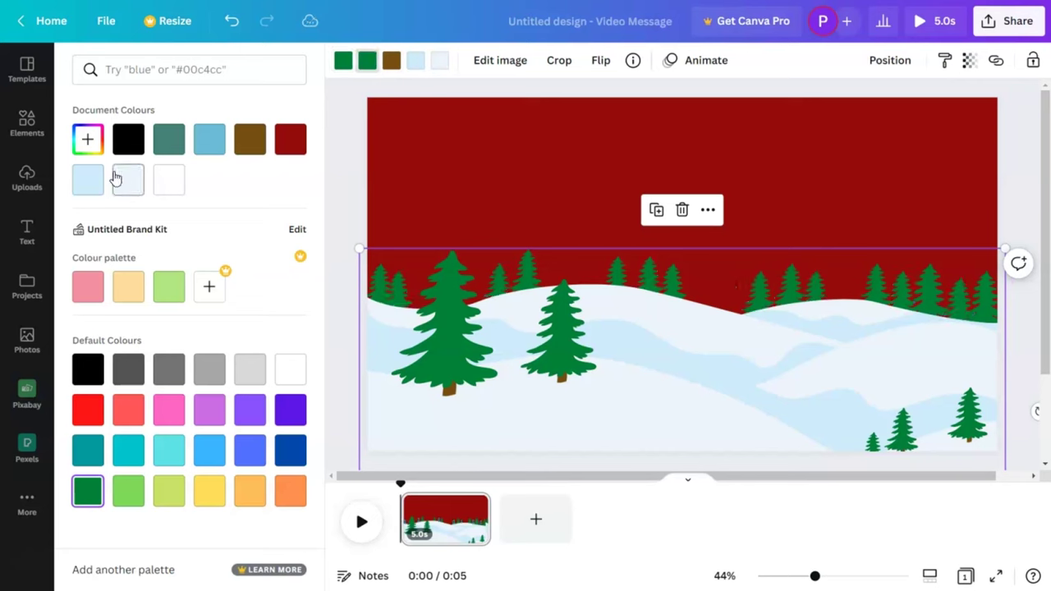
left_click(97, 148)
left_click(280, 234)
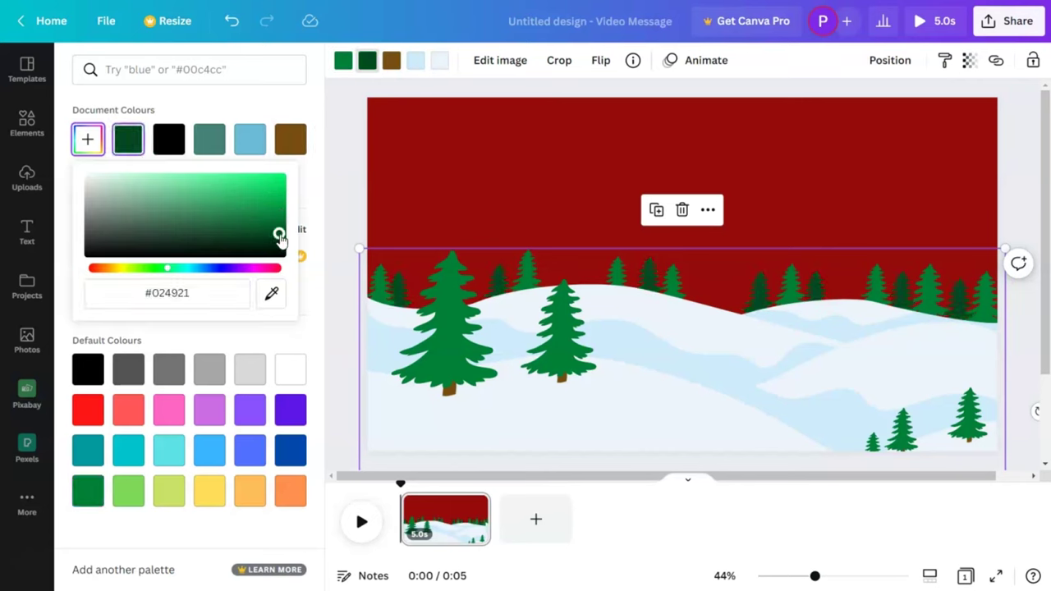
Recolour the snow's light-blue shading to white and its pale main surface to off-white #FAF9F9.
left_click(415, 72)
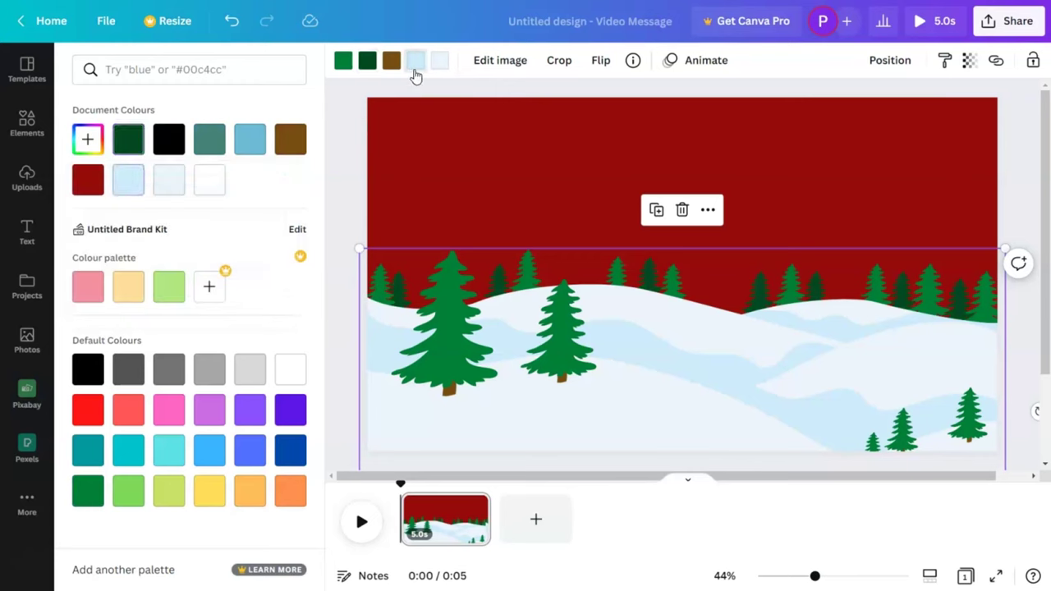
left_click(290, 371)
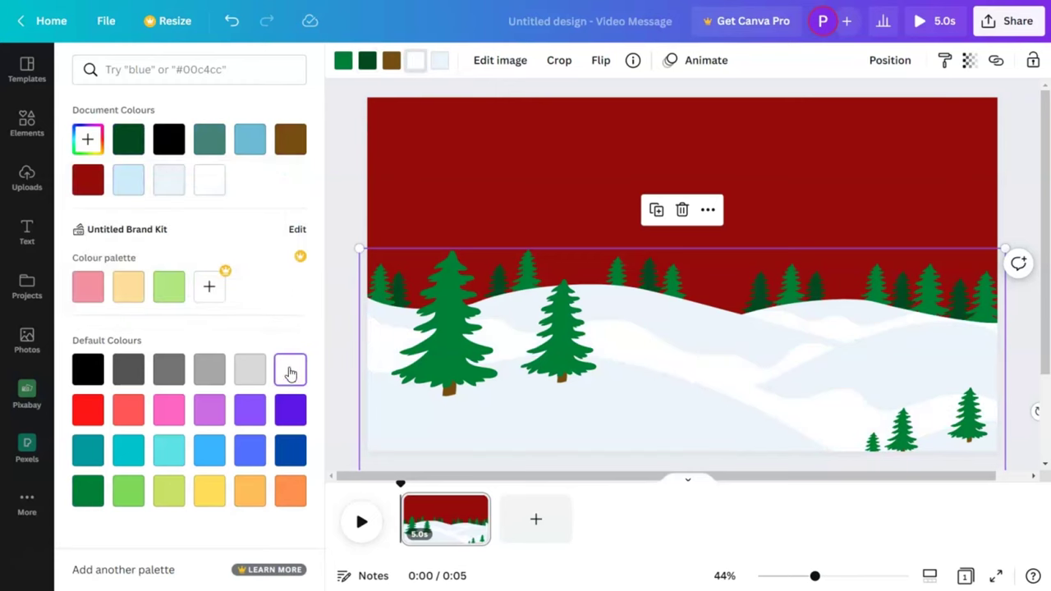
left_click(440, 62)
left_click(211, 183)
left_click(88, 139)
left_click_drag(93, 184, 89, 178)
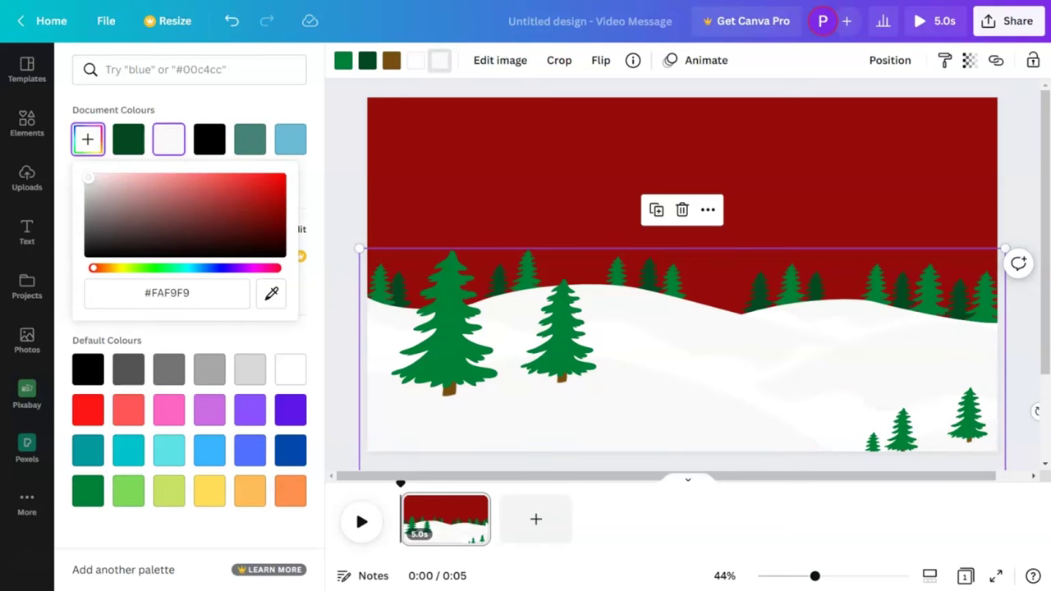
left_click(1022, 224)
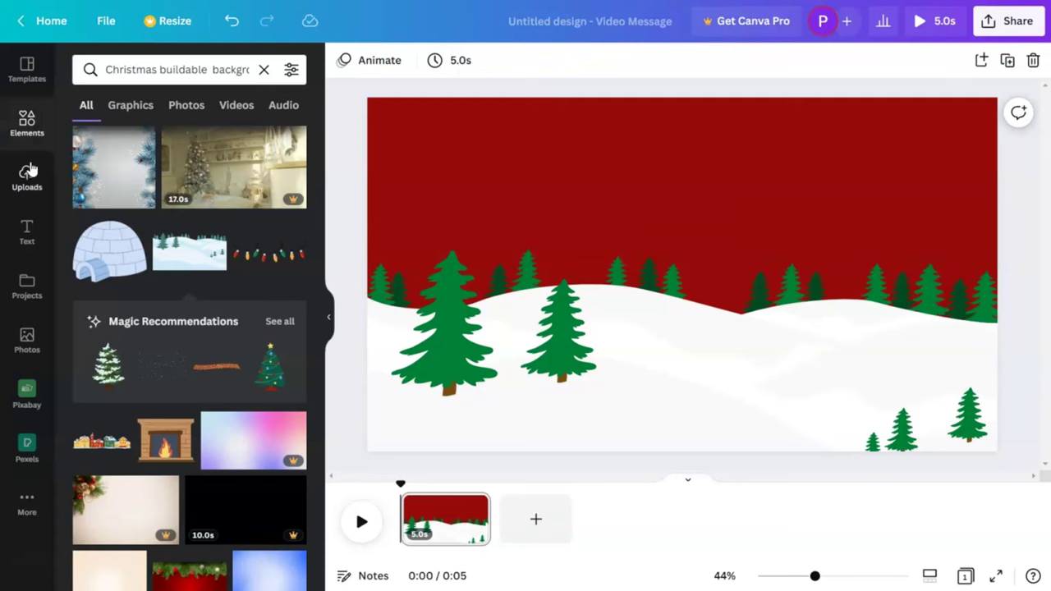
left_click(263, 71)
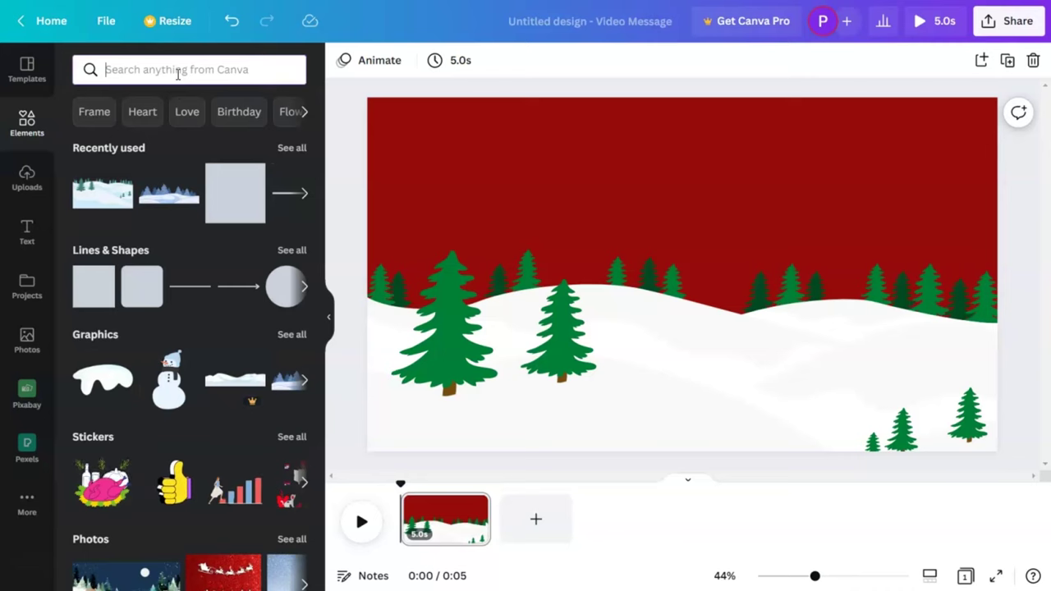
type("@reallycreatives-images")
key("Return")
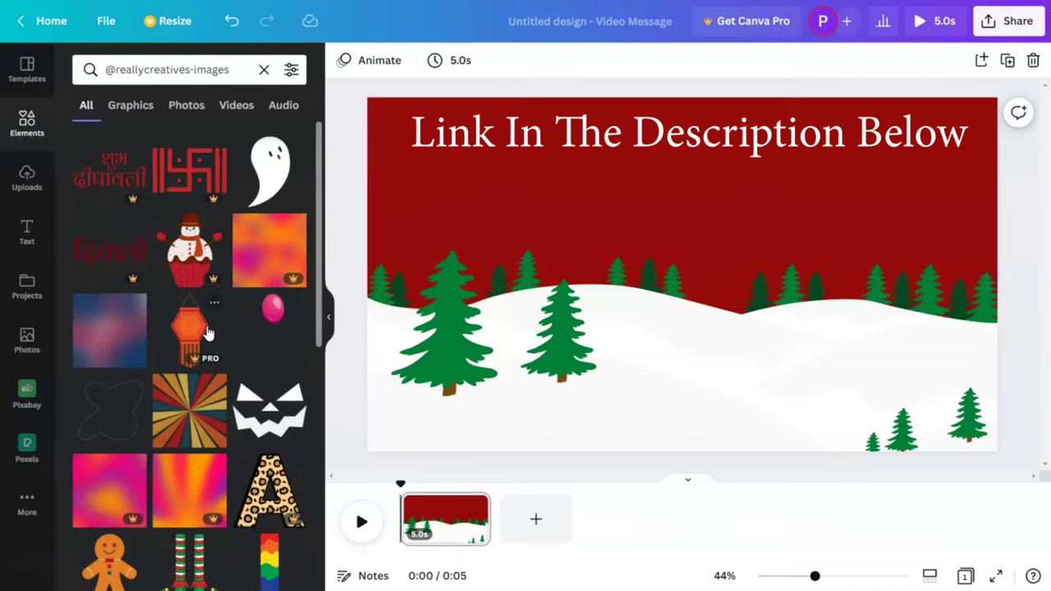
scroll(189, 385, "down", 5)
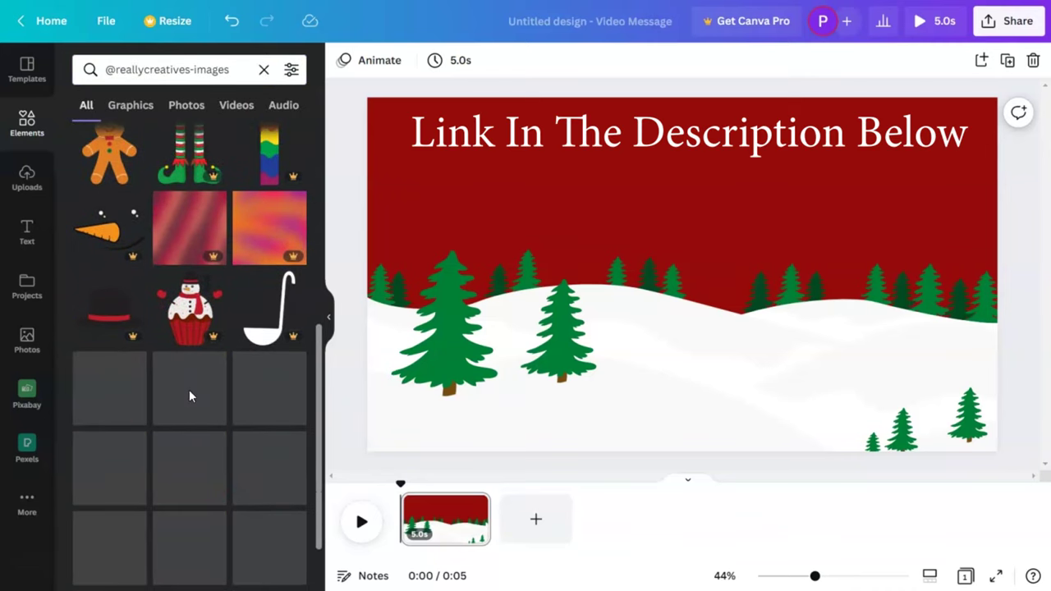
scroll(191, 391, "down", 1)
scroll(193, 394, "down", 3)
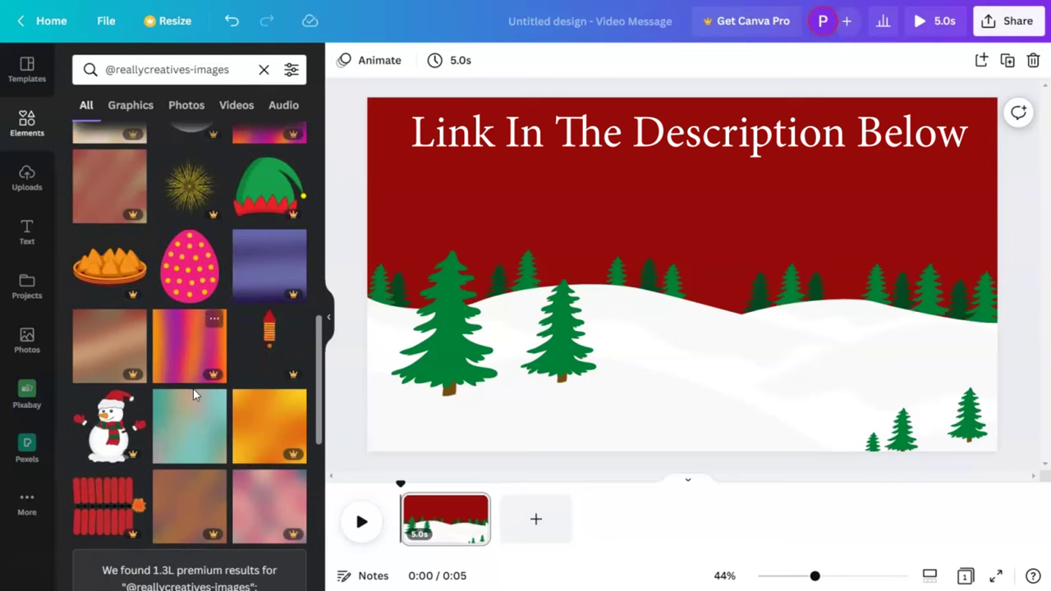
left_click(98, 429)
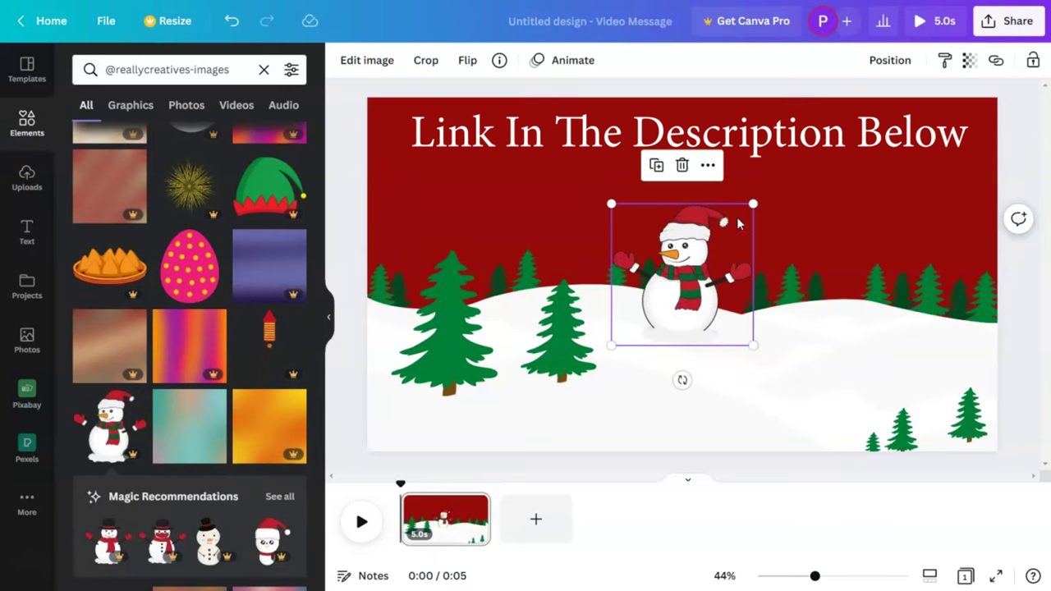
Enlarge the snowman and place it on the snow at the right side of the page.
left_click_drag(750, 204, 786, 173)
left_click_drag(684, 289, 817, 316)
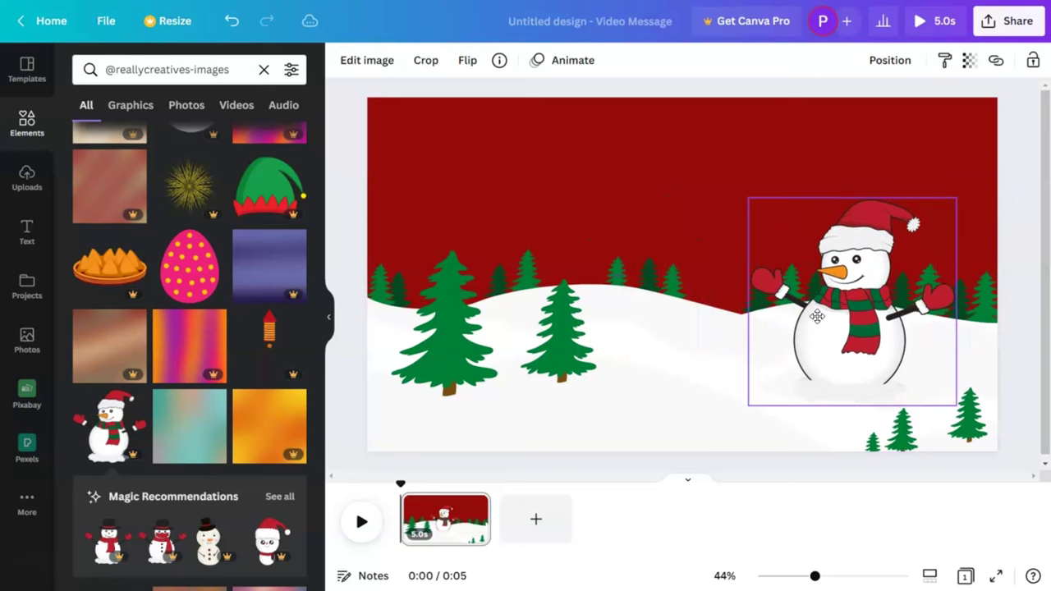
left_click(704, 369)
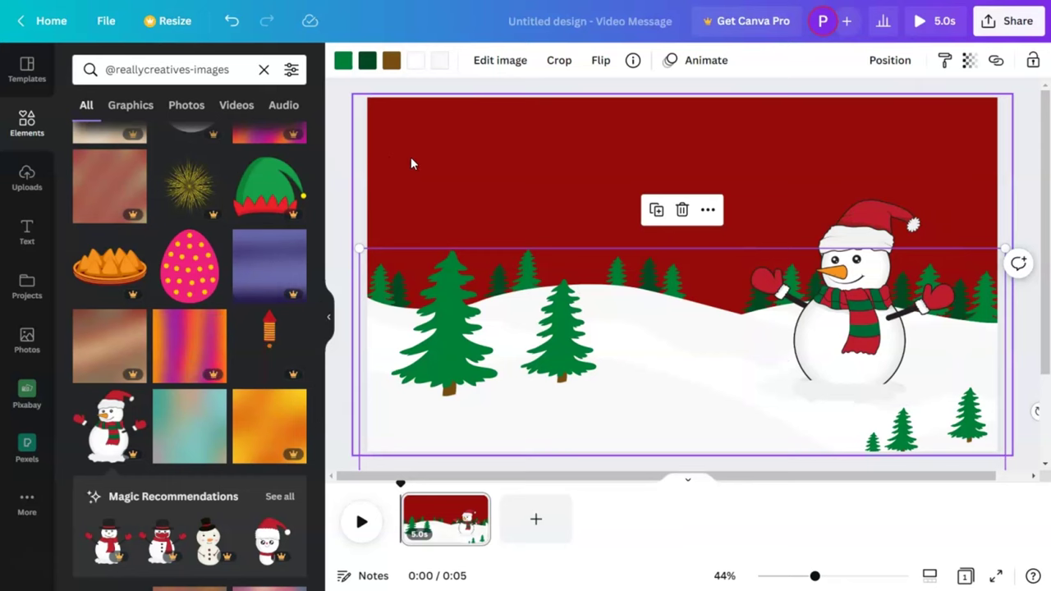
left_click(345, 151)
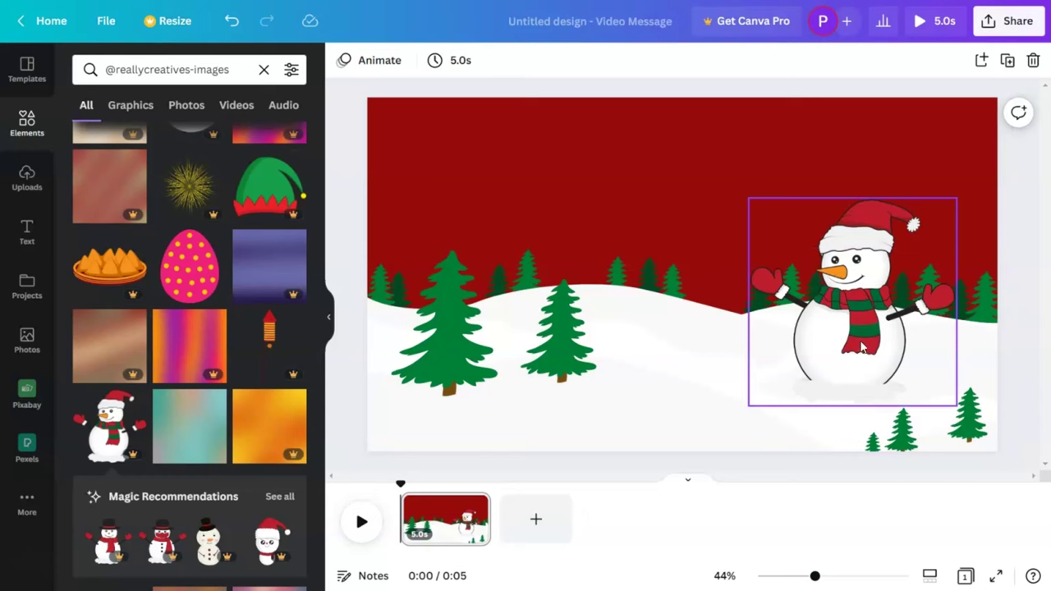
scroll(143, 307, "down", 3)
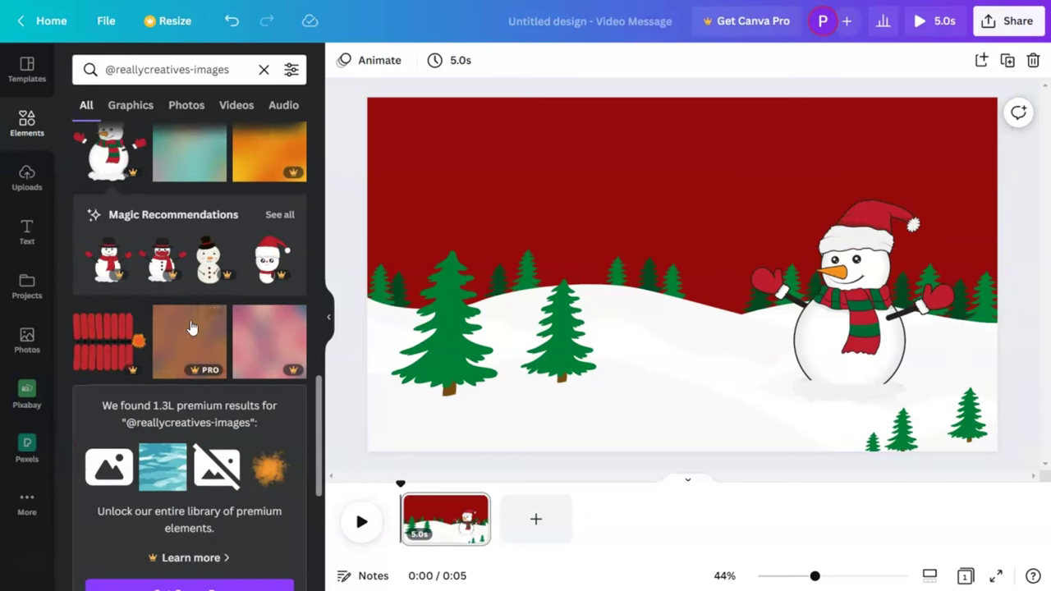
scroll(190, 328, "down", 5)
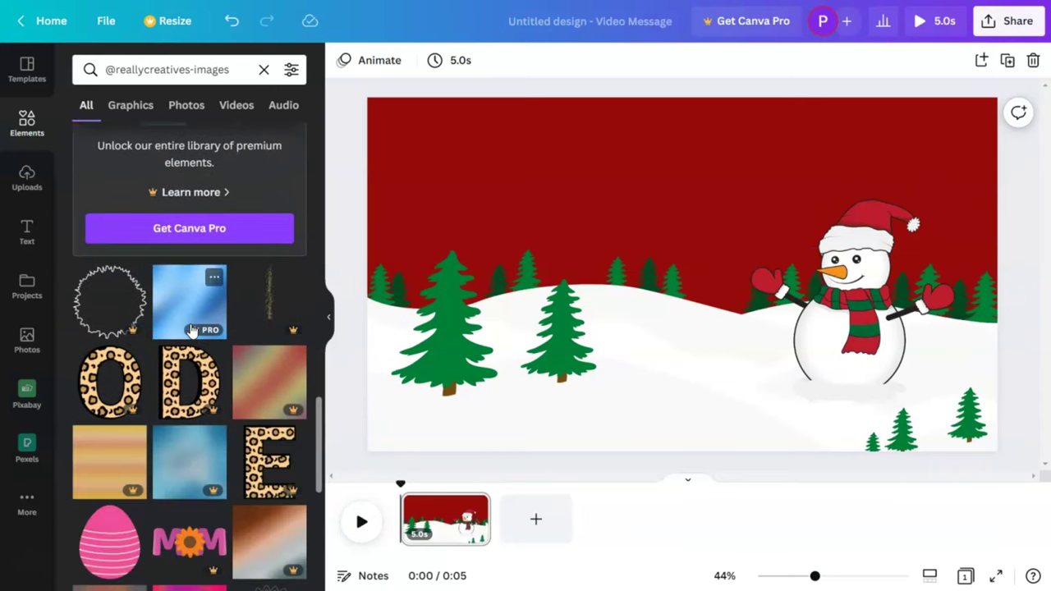
scroll(190, 330, "down", 5)
scroll(190, 330, "down", 5)
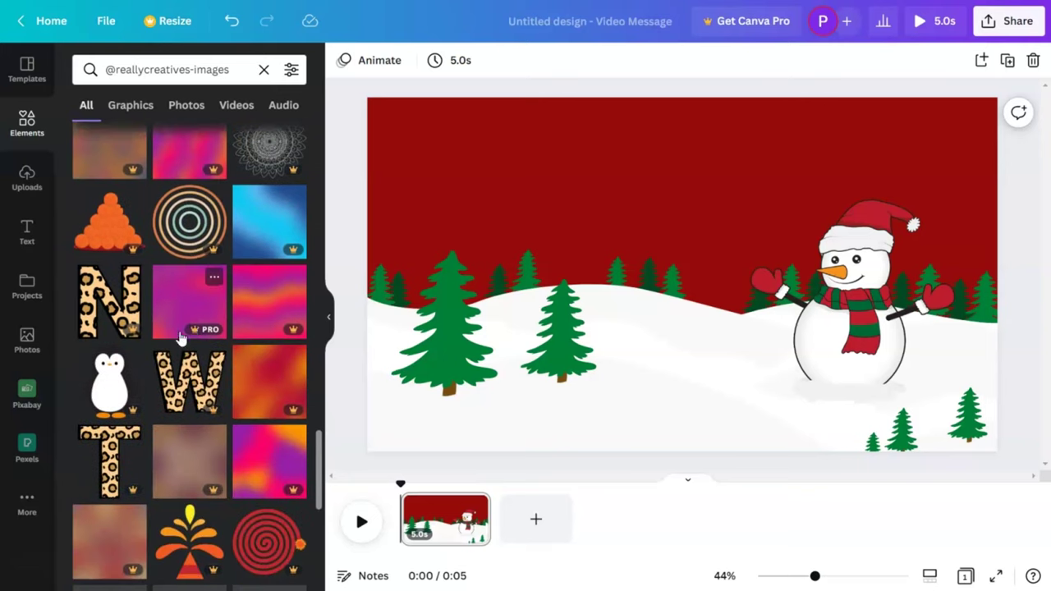
scroll(175, 363, "down", 6)
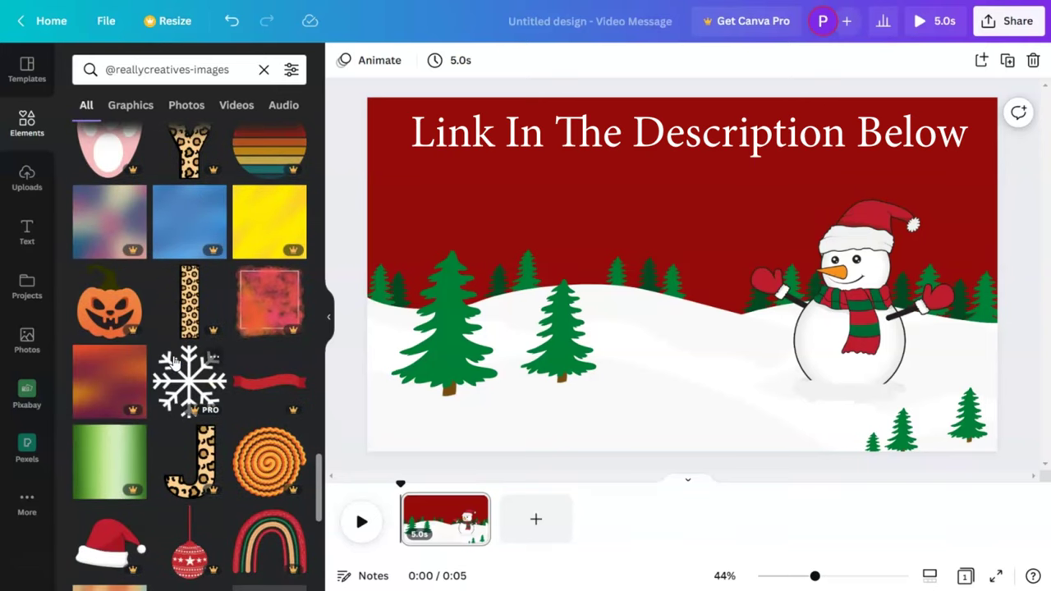
scroll(210, 328, "up", 3)
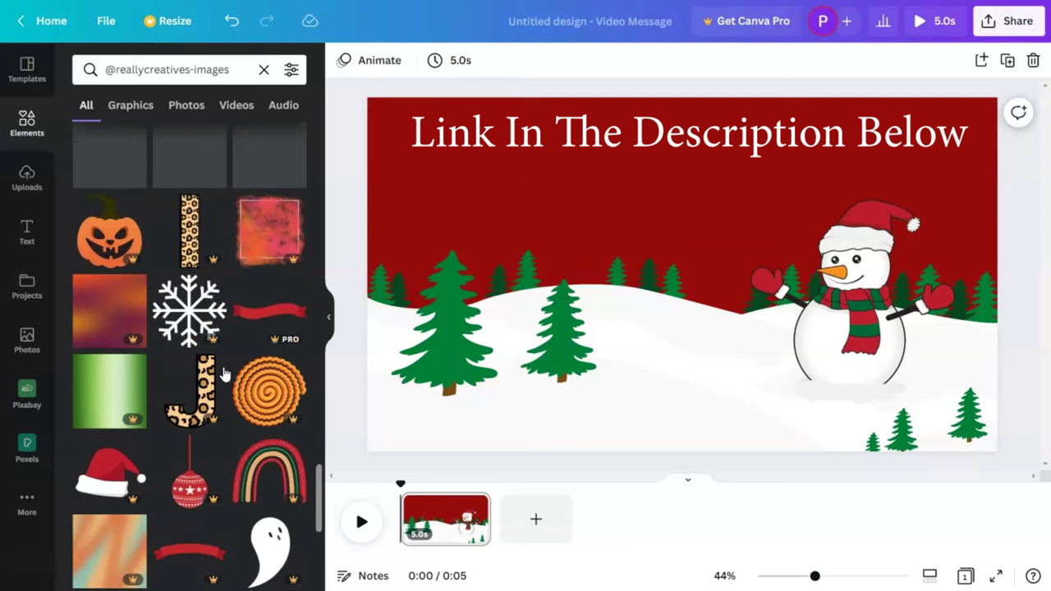
left_click(189, 308)
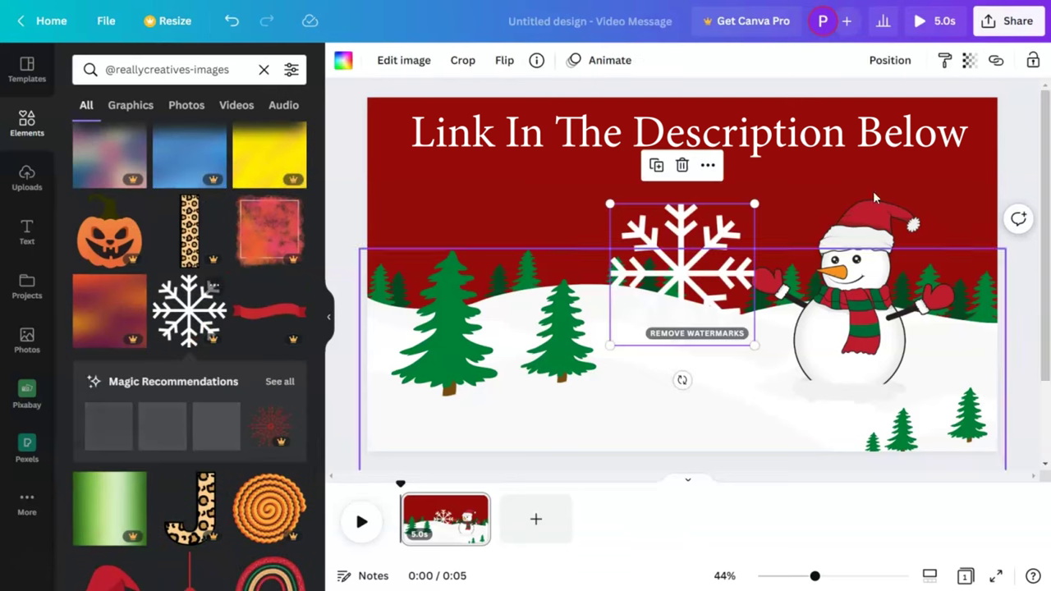
Move the snowflake into the red sky above the snowman and shrink it to a small size.
left_click_drag(717, 217, 821, 115)
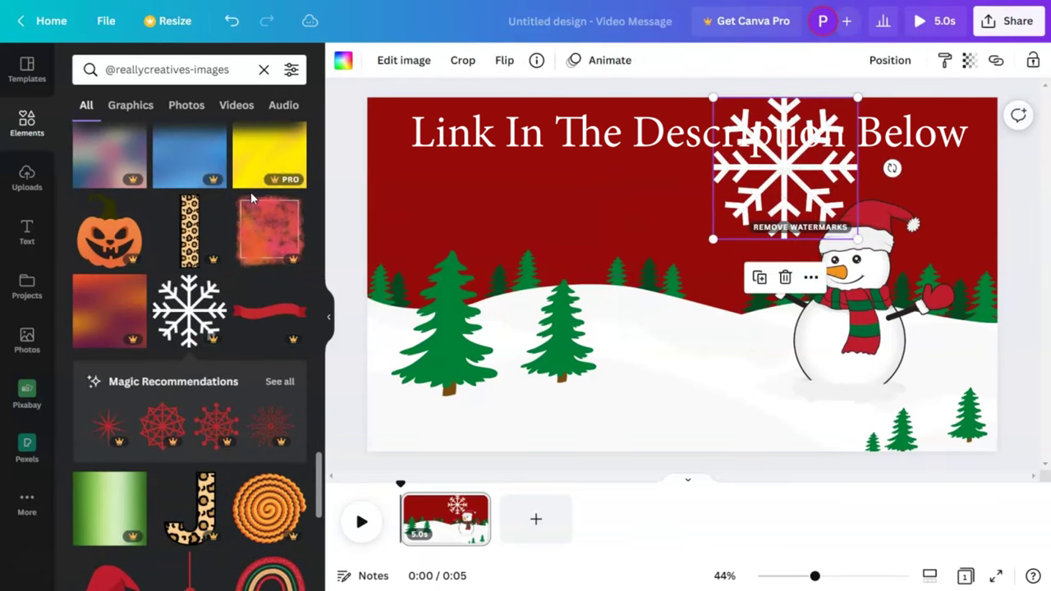
left_click_drag(853, 239, 804, 187)
left_click(693, 220)
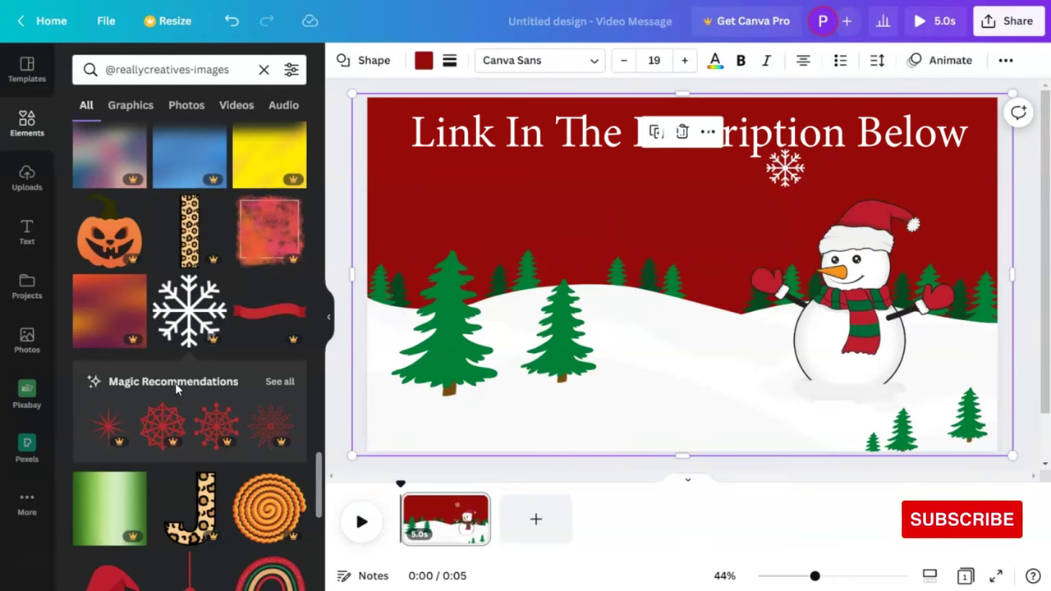
scroll(175, 382, "down", 3)
scroll(187, 399, "down", 4)
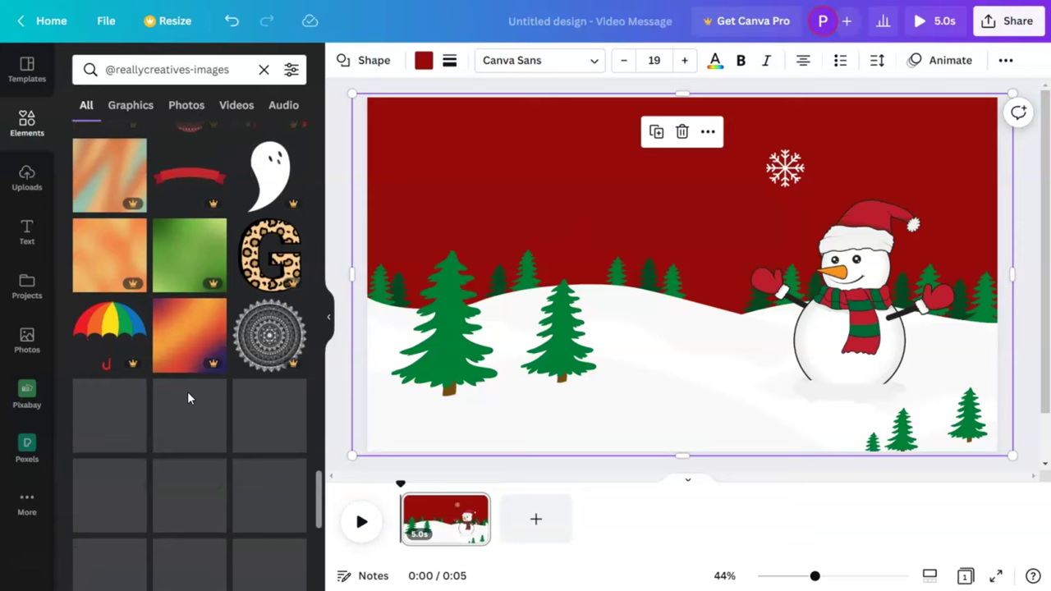
scroll(187, 399, "down", 2)
scroll(187, 398, "down", 2)
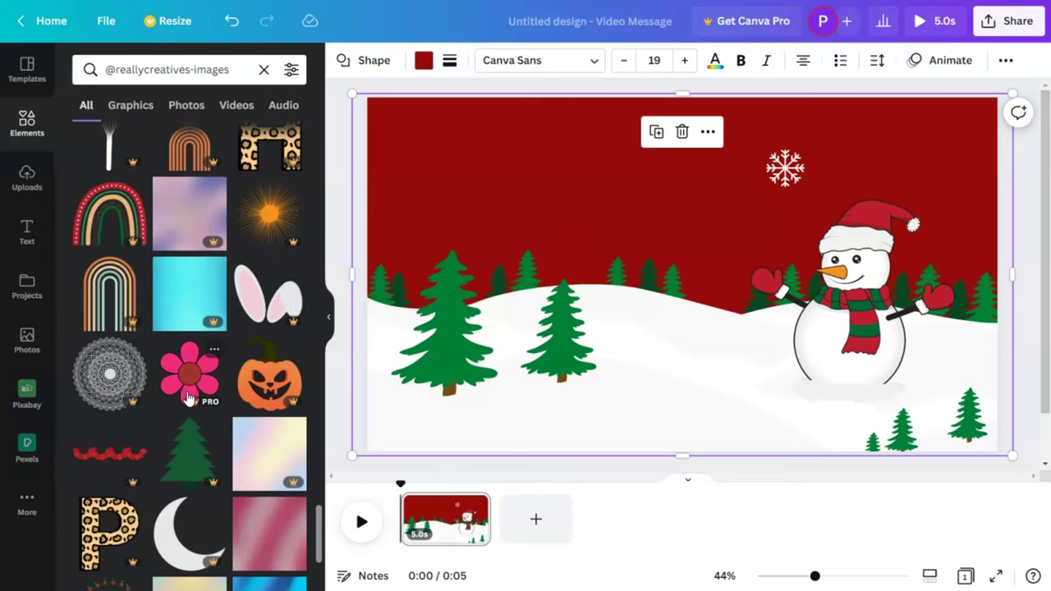
left_click(189, 452)
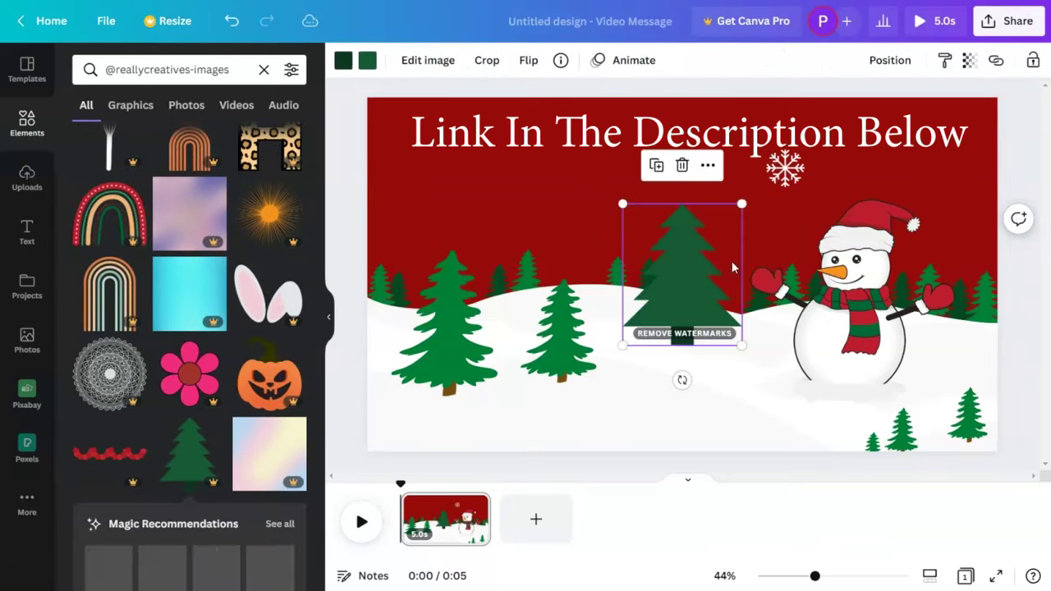
Shrink the added pine tree and place it at the page's lower edge, between the large trees and the snowman.
left_click_drag(676, 334, 656, 411)
mouse_move(721, 286)
left_mouse_down()
mouse_move(701, 306)
mouse_move(709, 302)
left_mouse_up()
left_click_drag(665, 332, 660, 376)
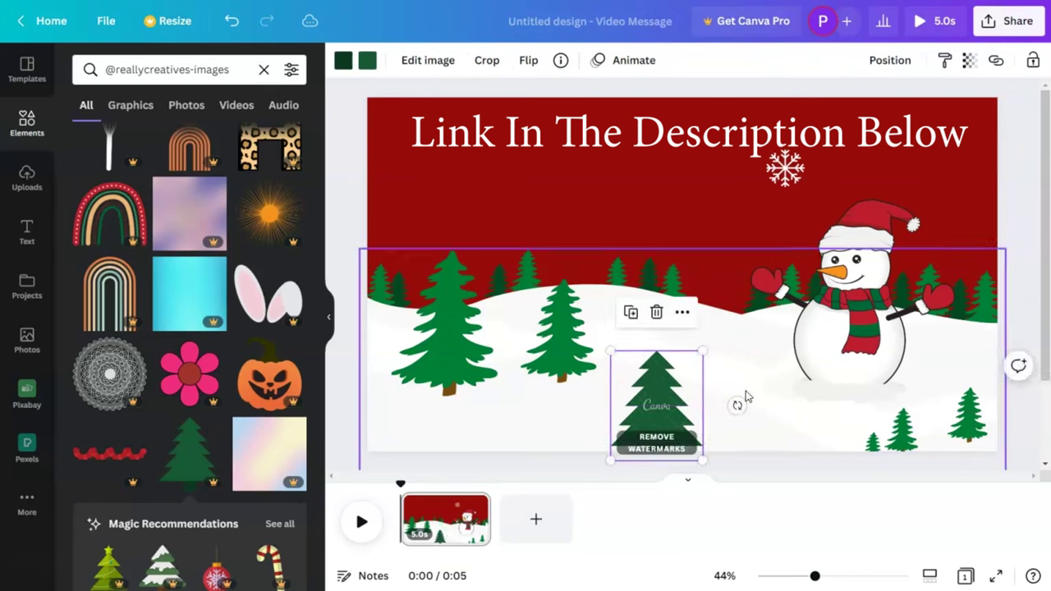
left_click(733, 403)
scroll(244, 408, "down", 7)
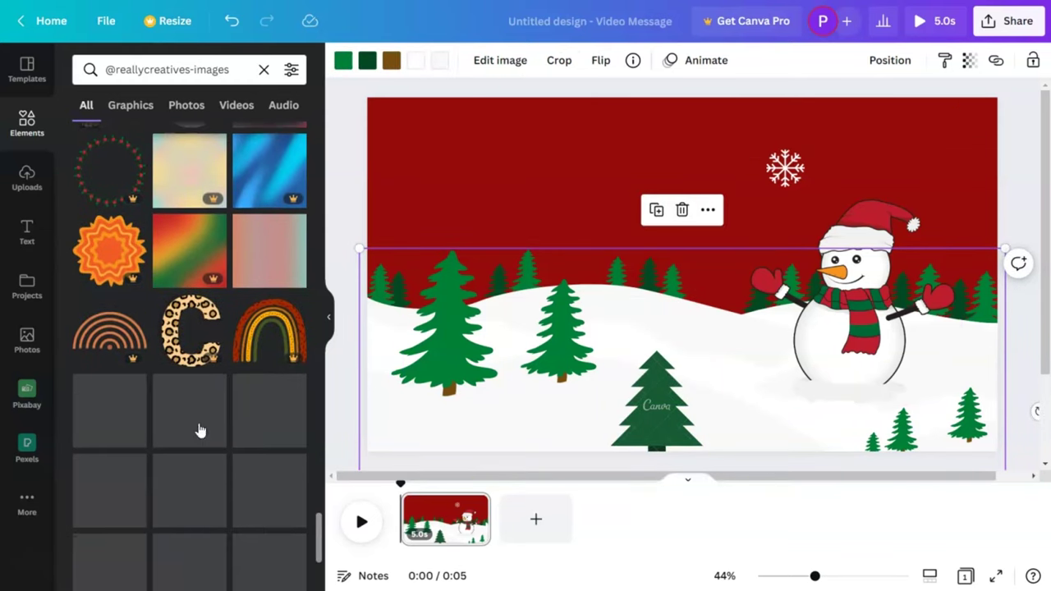
scroll(198, 427, "down", 4)
scroll(200, 427, "down", 3)
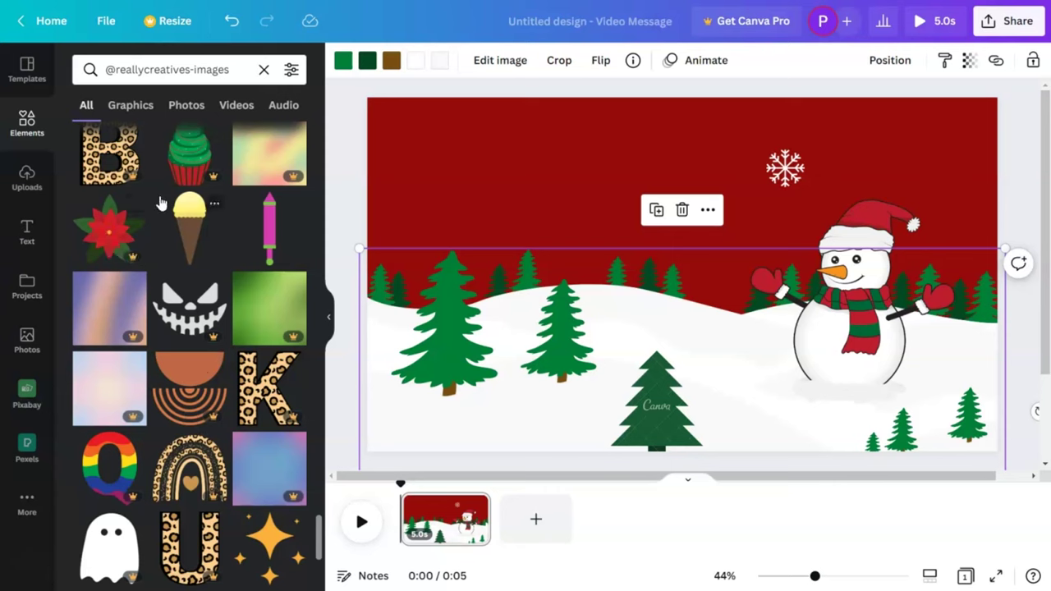
Add a heading reading "Merry" and place it in the red sky above the two large trees.
left_click(25, 233)
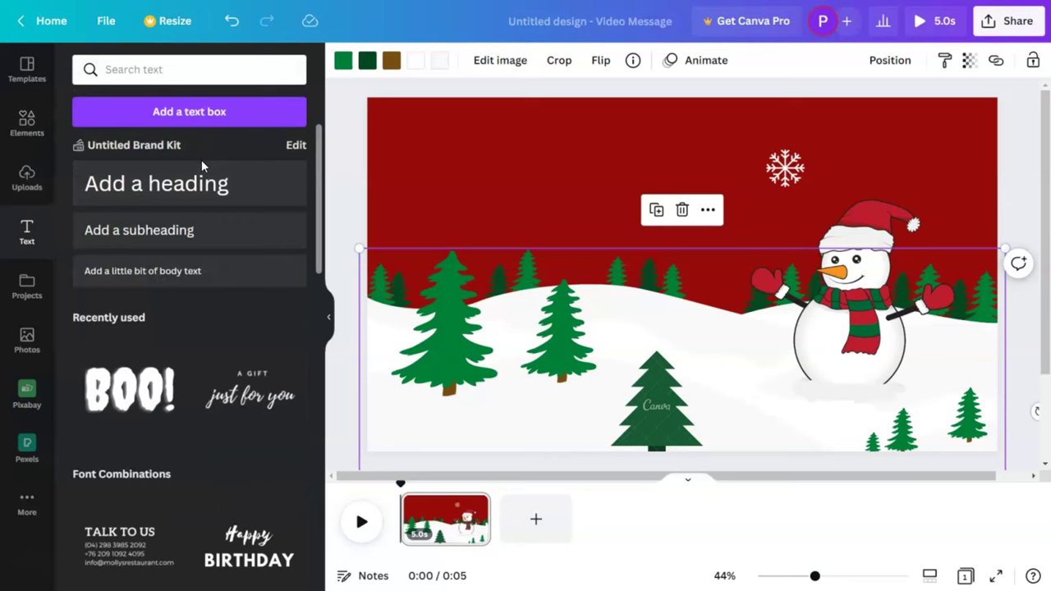
left_click(270, 197)
type("W")
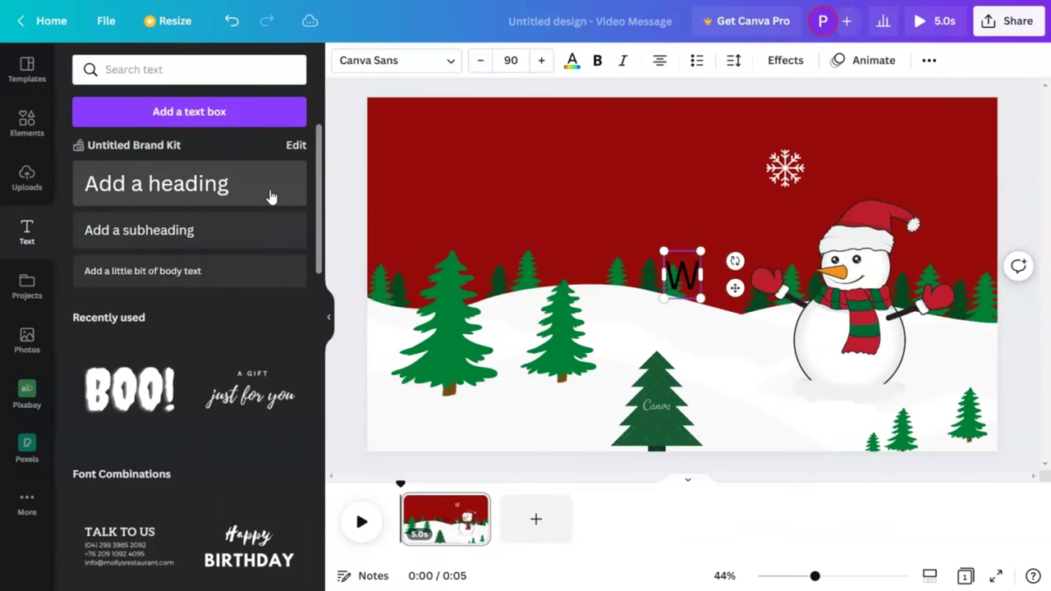
key("BackSpace")
type("Merry")
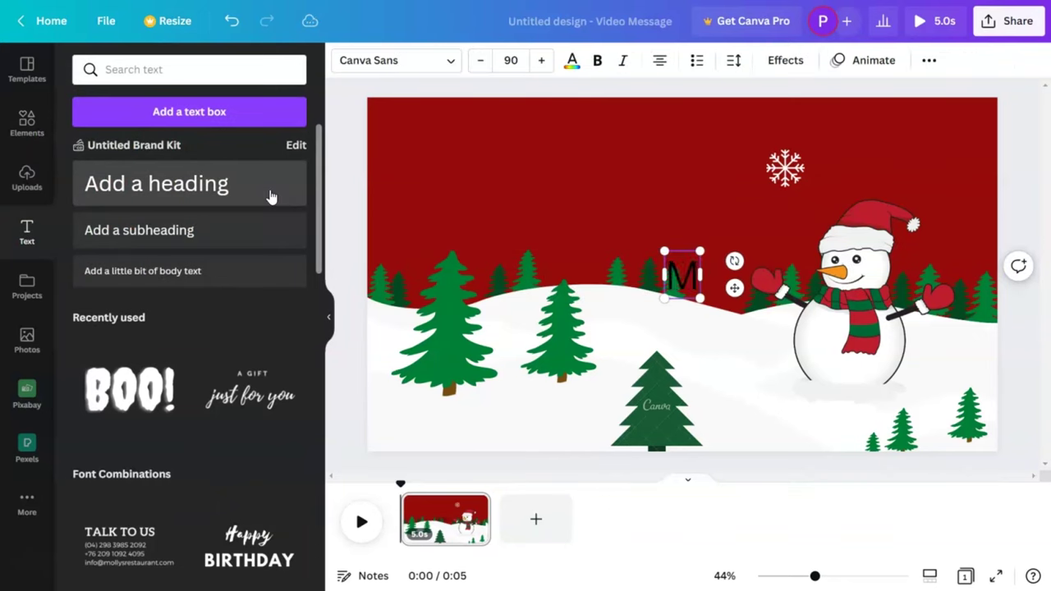
left_click(742, 200)
left_click_drag(684, 252, 518, 129)
left_click(433, 64)
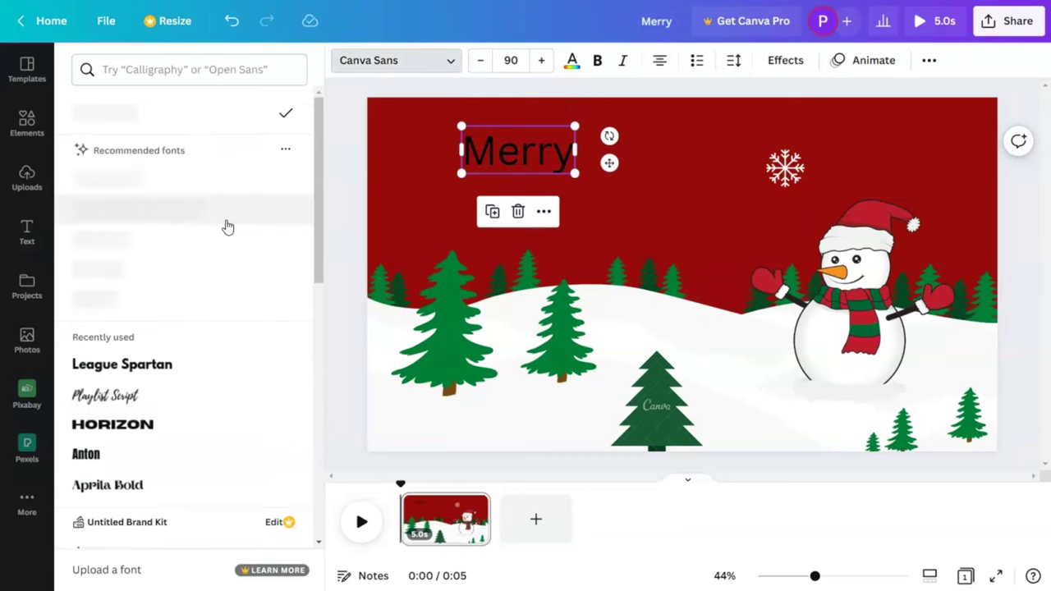
double_click(501, 161)
left_click(357, 148)
Set the "Merry" heading's font to Libre Baskerville.
left_click(519, 153)
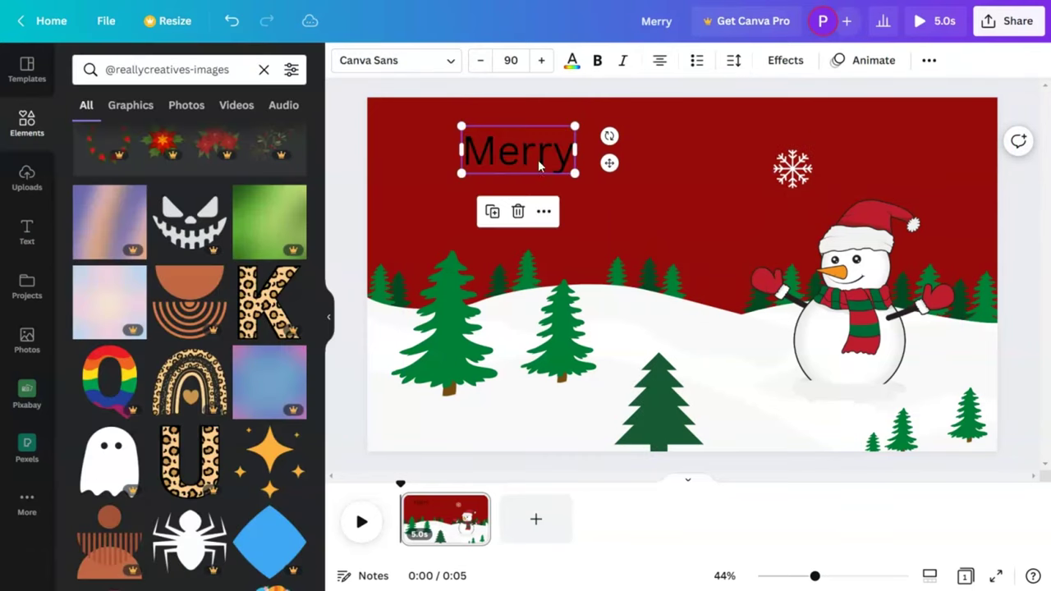
left_click(386, 64)
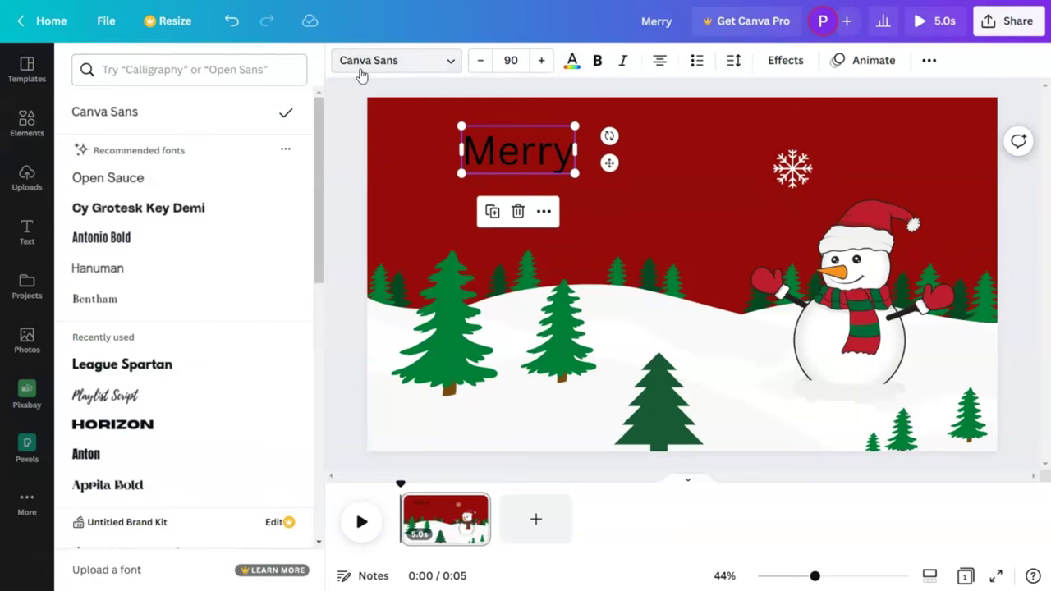
scroll(192, 327, "down", 5)
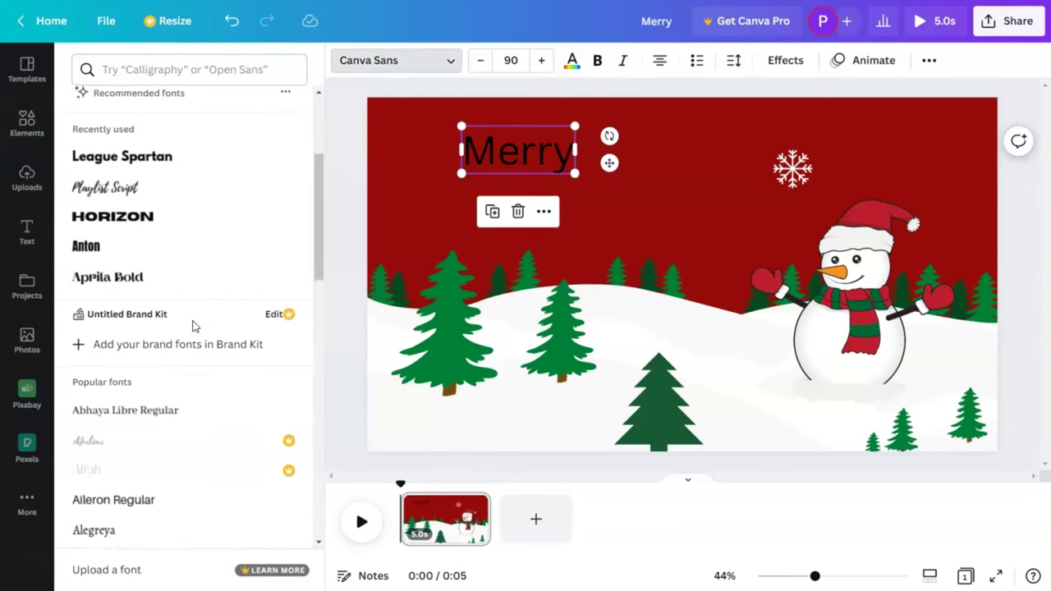
scroll(192, 327, "down", 10)
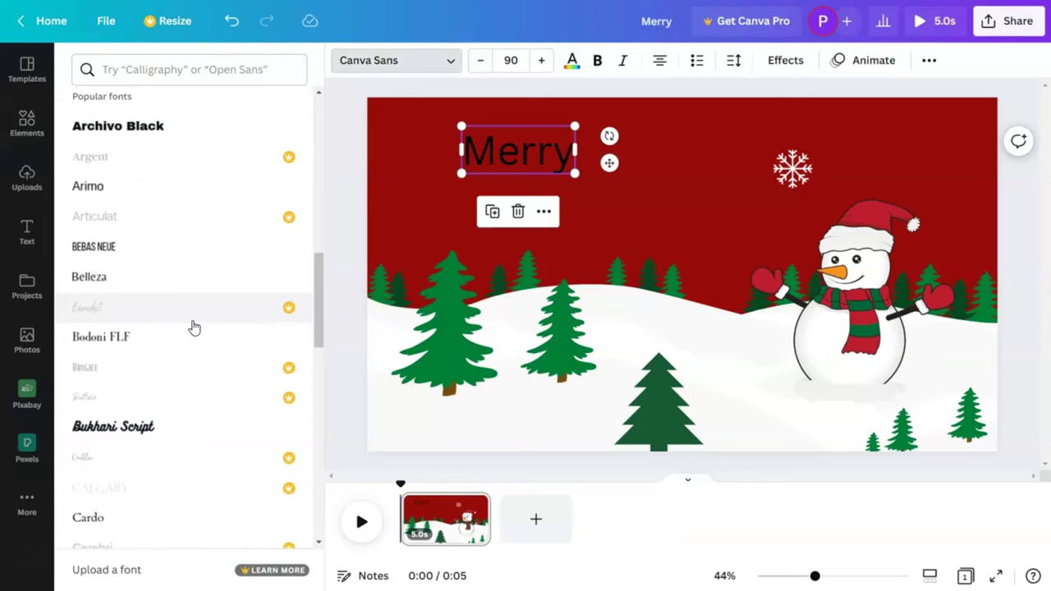
scroll(192, 327, "down", 10)
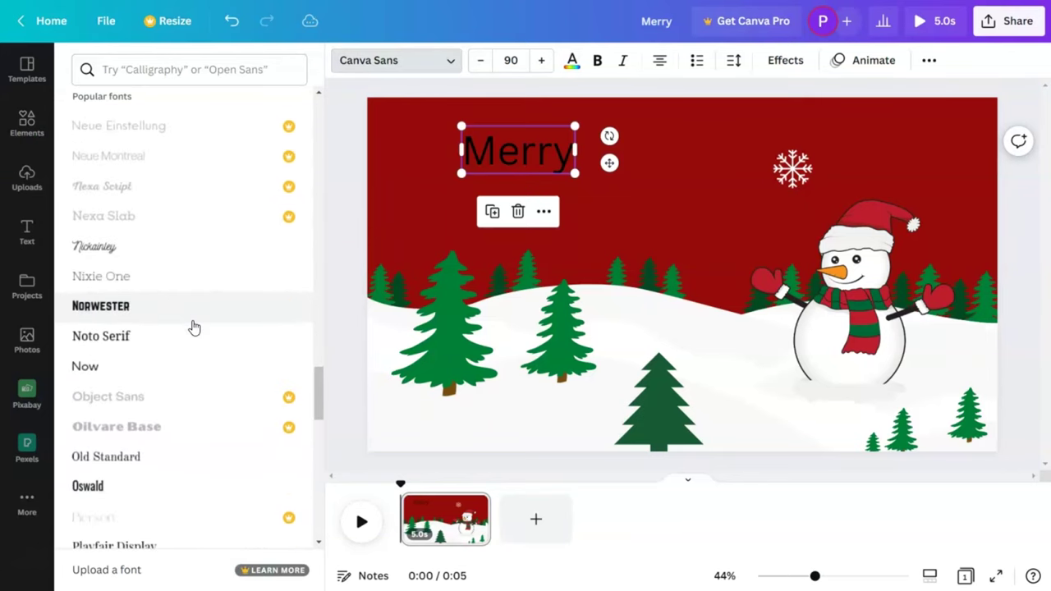
scroll(194, 327, "up", 5)
left_click(197, 212)
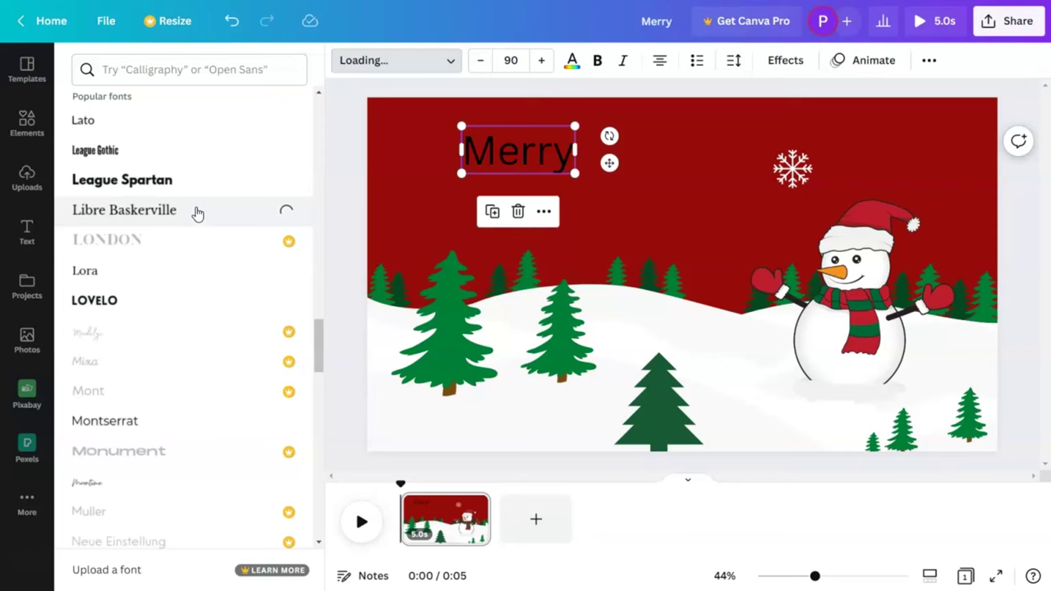
Make the "Merry" heading bold and colour it white.
left_click(598, 61)
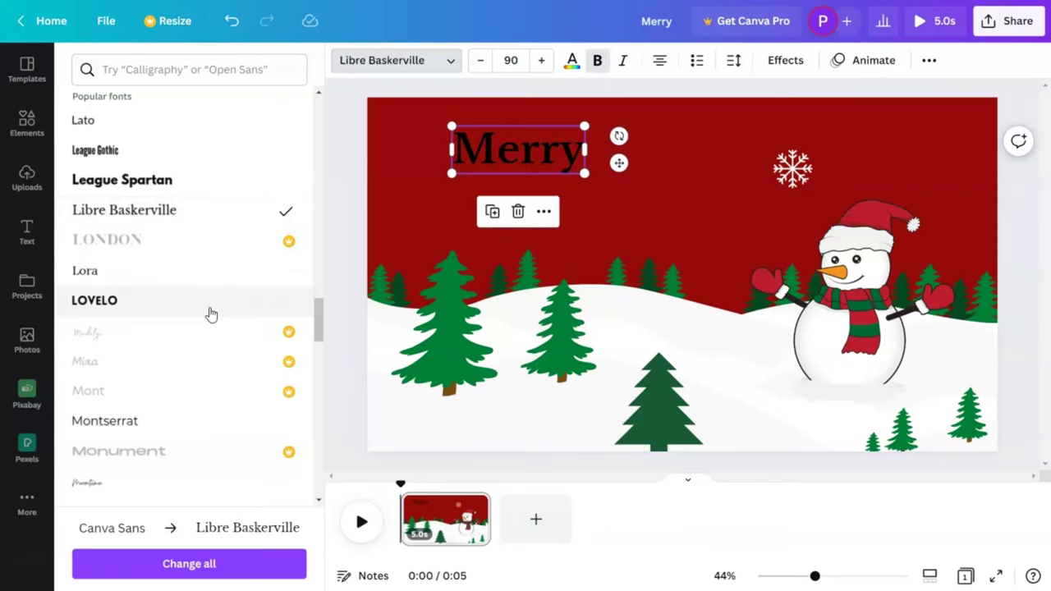
left_click(572, 64)
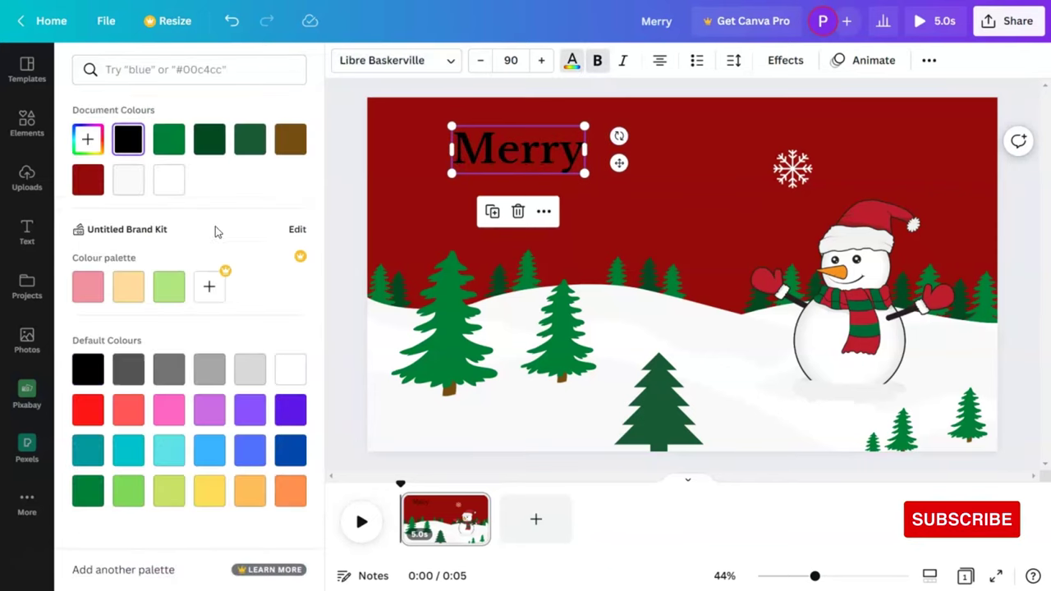
left_click(168, 179)
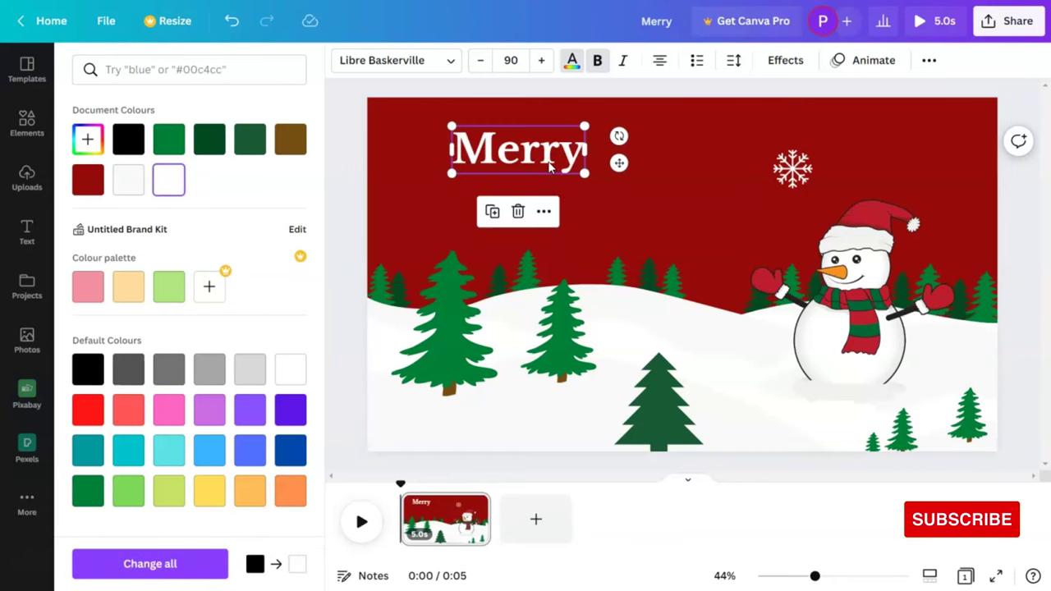
Raise "Merry" slightly, duplicate it directly below and change the copy's text to "Christmas".
mouse_move(546, 160)
left_mouse_down()
mouse_move(546, 197)
mouse_move(546, 143)
left_mouse_up()
key("ctrl+d")
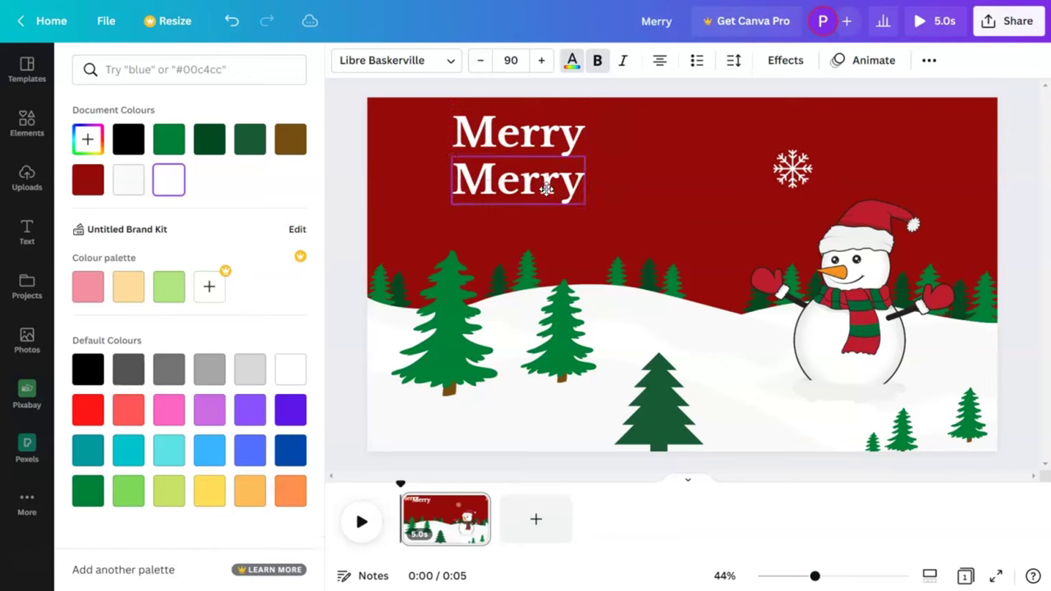
double_click(547, 182)
type("Ch")
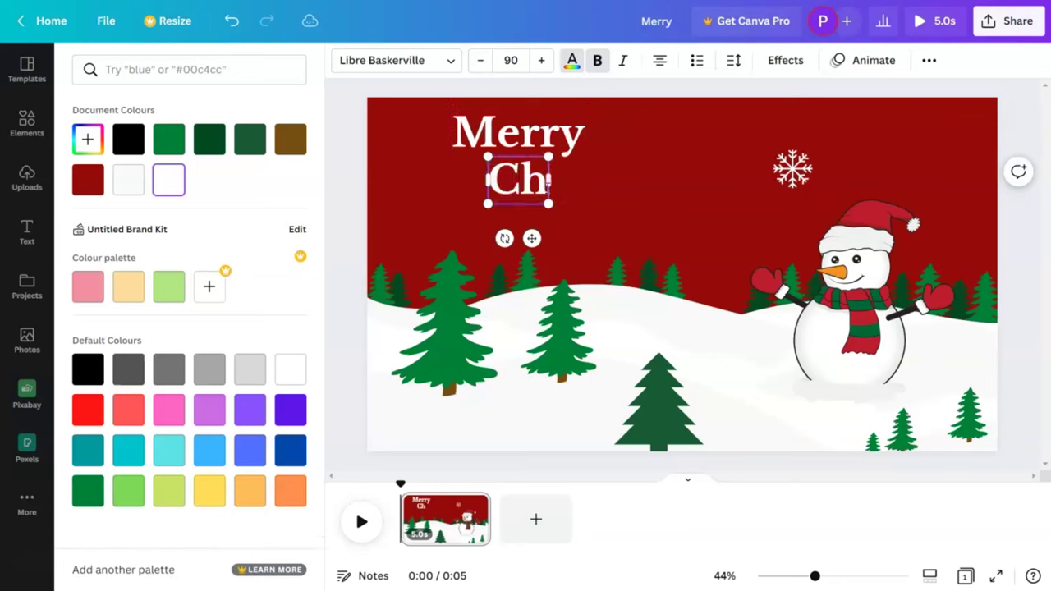
type("ristmas")
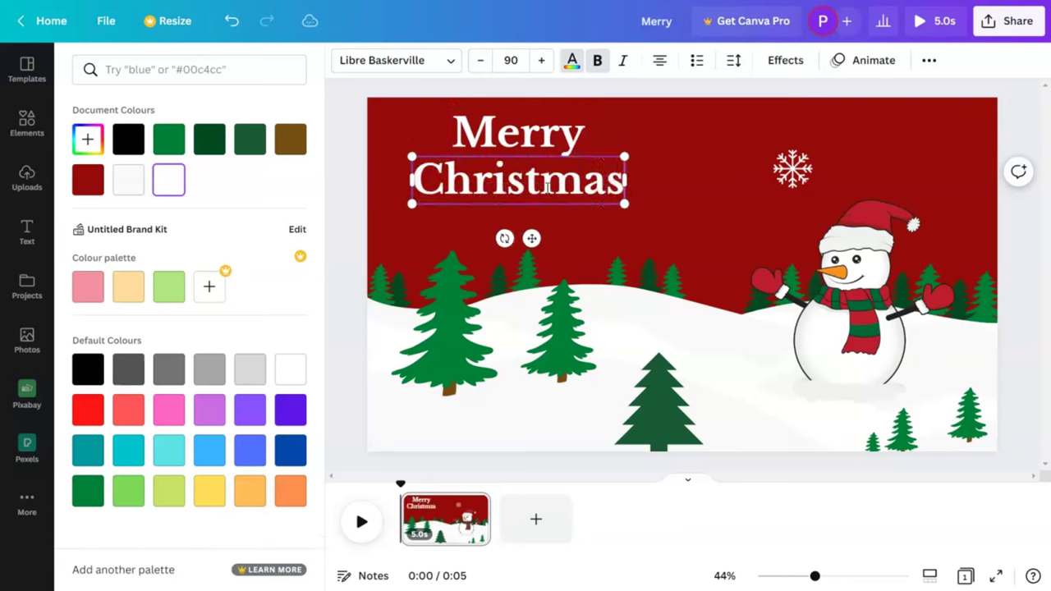
key("Escape")
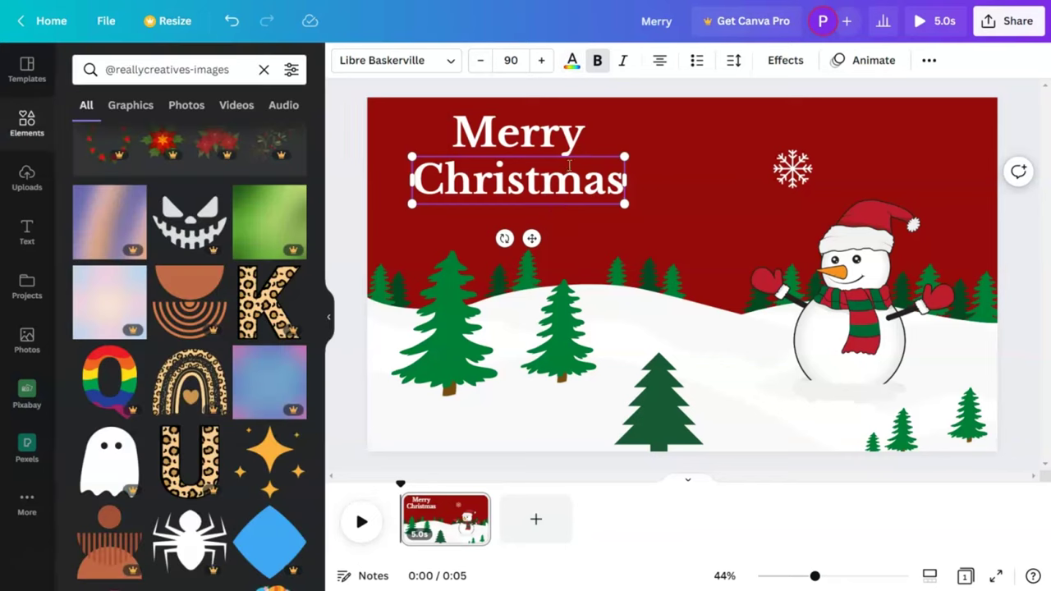
Move the "Merry" heading slightly down, closer to the word "Christmas".
left_click(595, 130)
left_click(571, 141)
left_click_drag(571, 141, 562, 144)
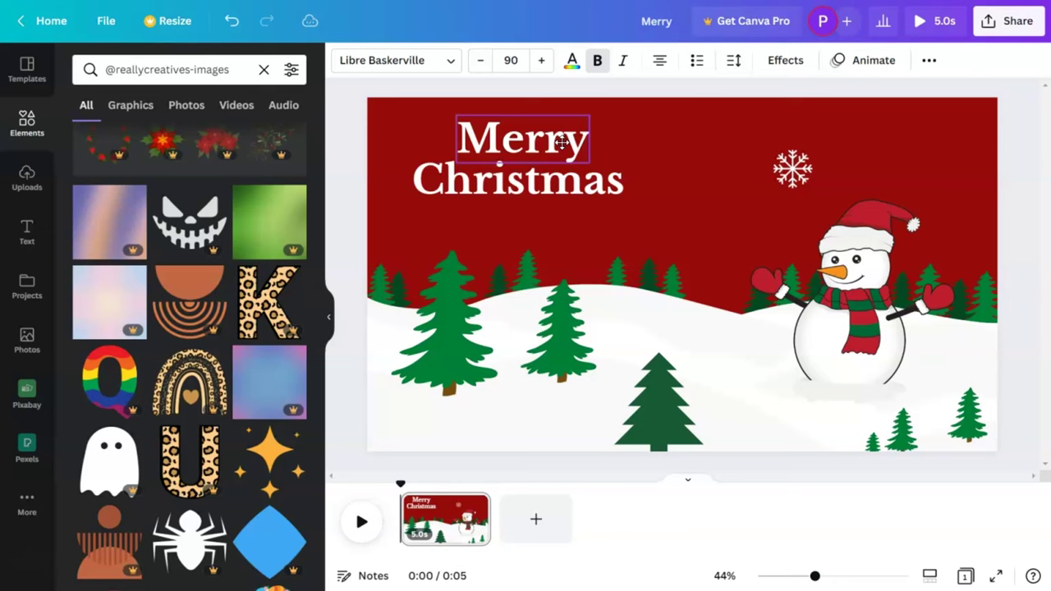
Duplicate "Christmas" directly below itself and replace the copy's text with "And A Happy New Year".
left_click(523, 185)
left_click_drag(523, 185, 525, 223)
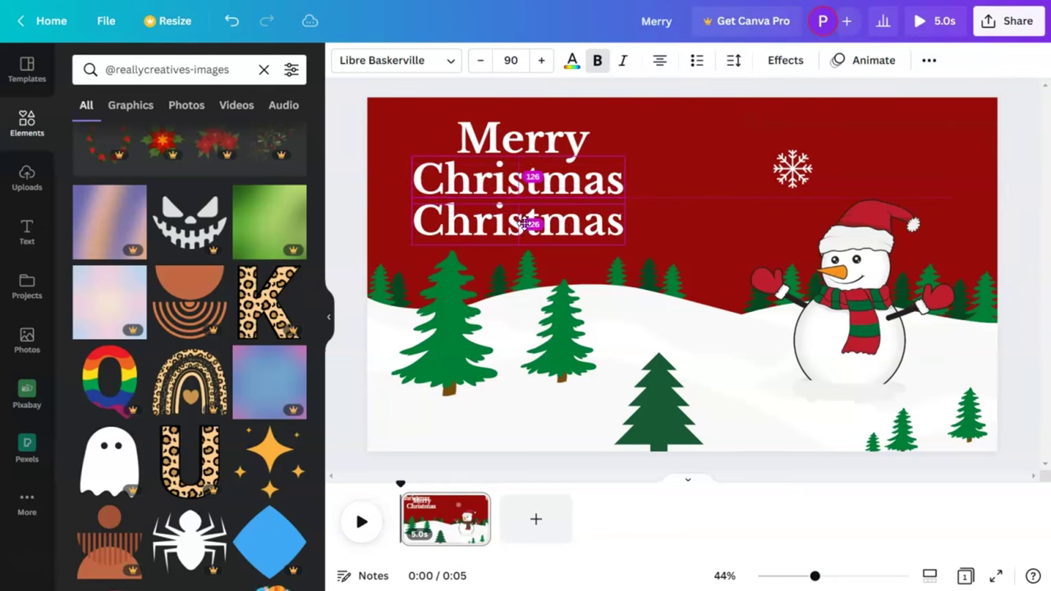
double_click(527, 225)
type("An")
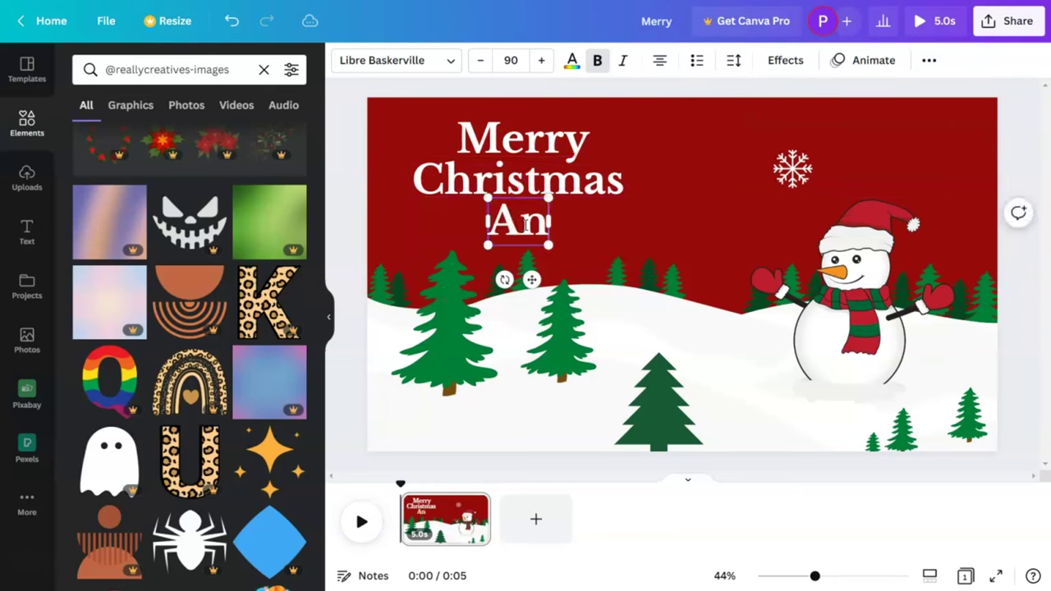
type("d A Happy")
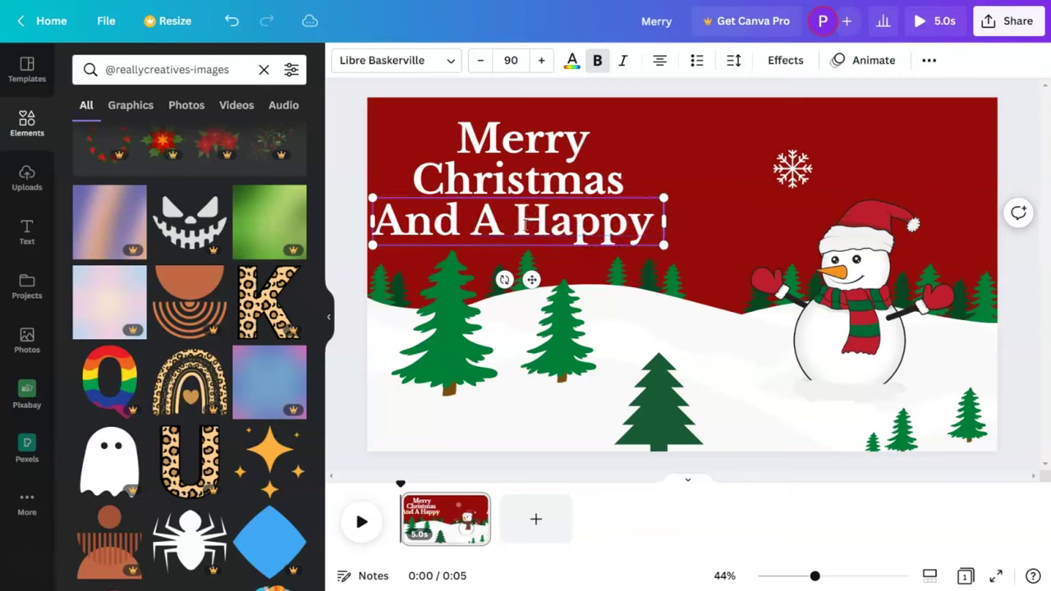
key("Return")
type("New")
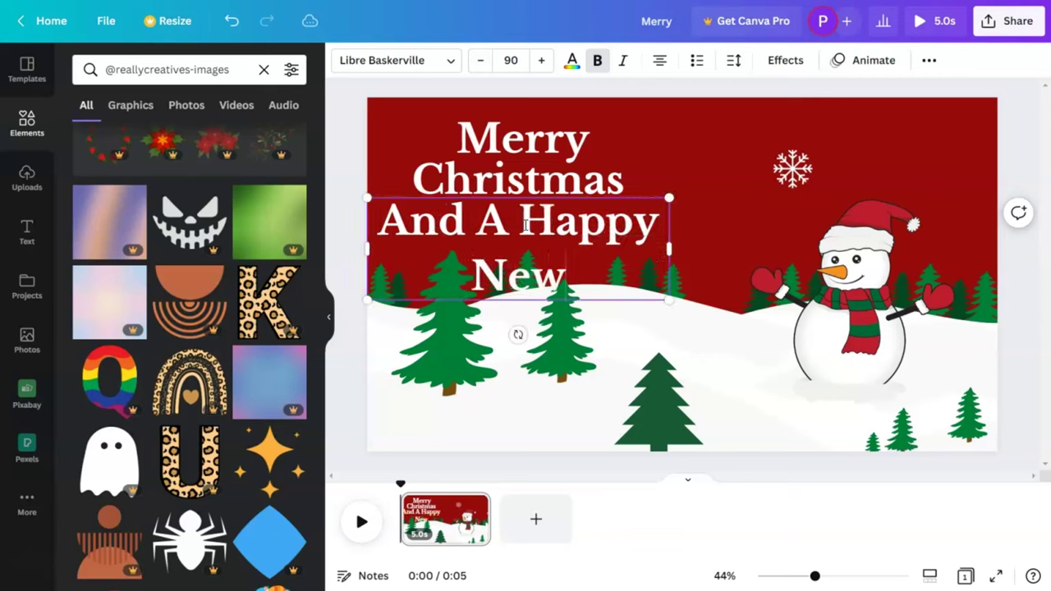
type(" Year")
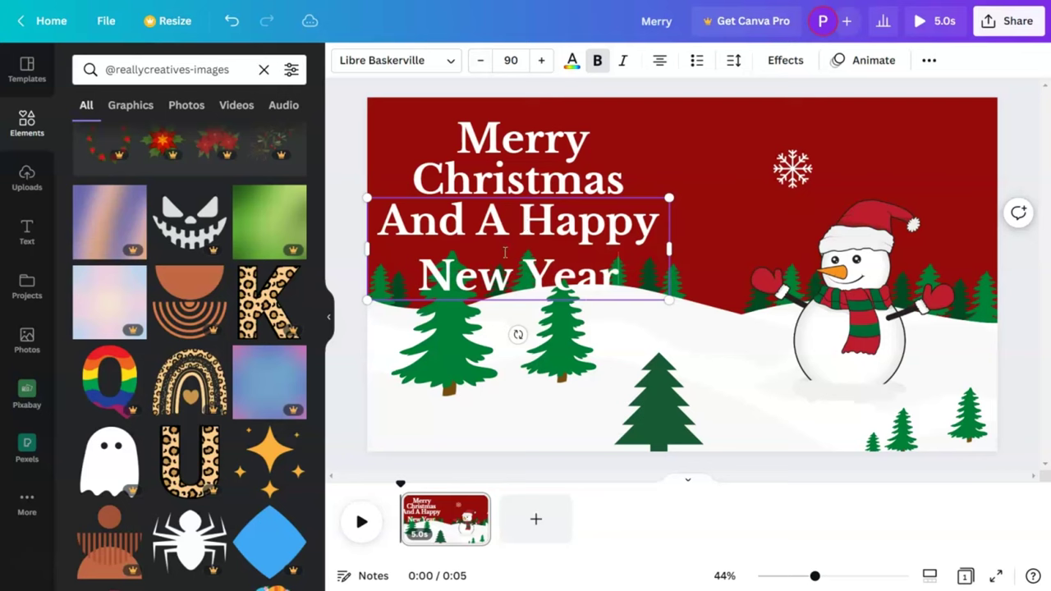
Set the "And A Happy New Year" text to font size 28 and the Lato font.
key("ctrl+a")
left_click(510, 59)
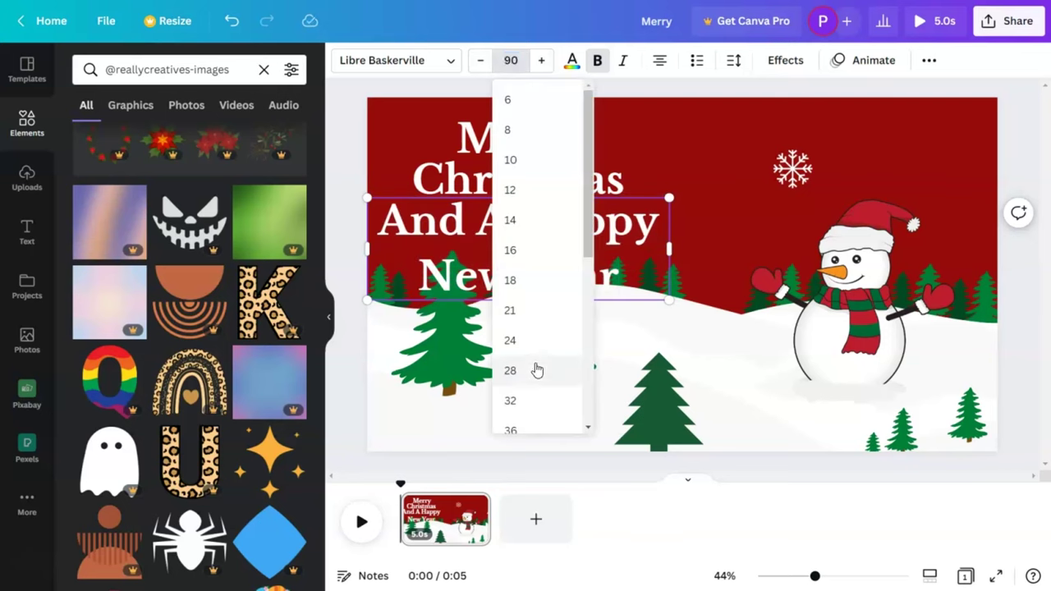
left_click(536, 368)
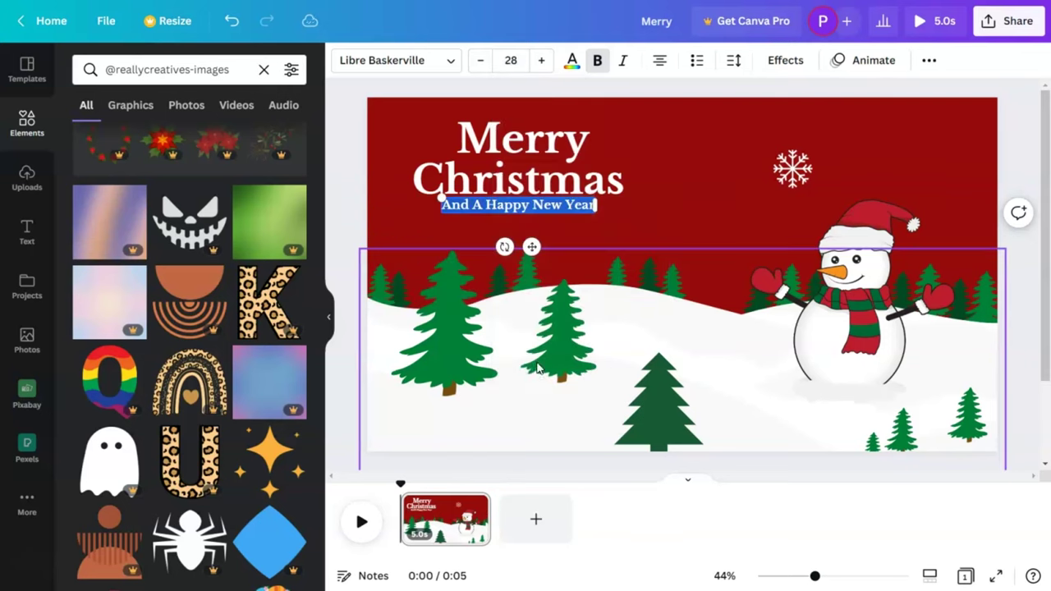
left_click(343, 64)
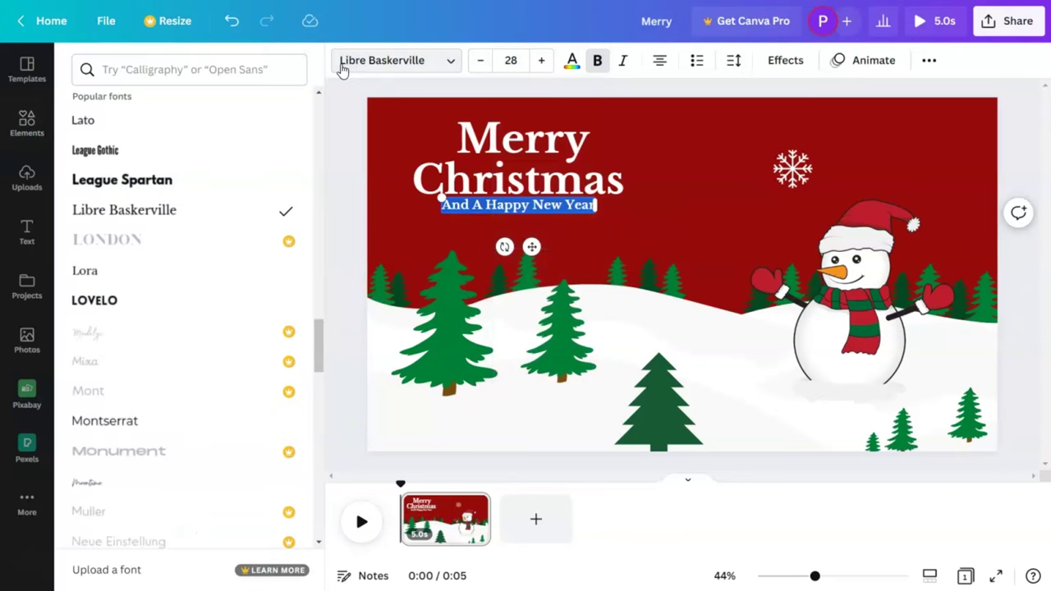
left_click(137, 122)
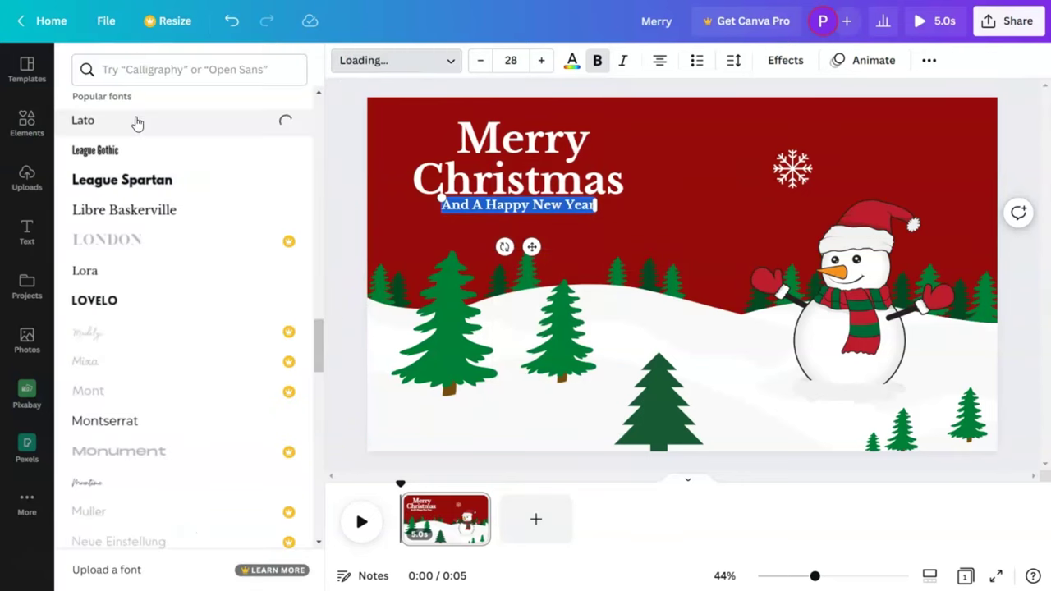
Enlarge "And A Happy New Year" to size 45.5, matching the width of "Christmas", remove its bold and lower it slightly.
left_click_drag(595, 213, 625, 216)
left_click(617, 215)
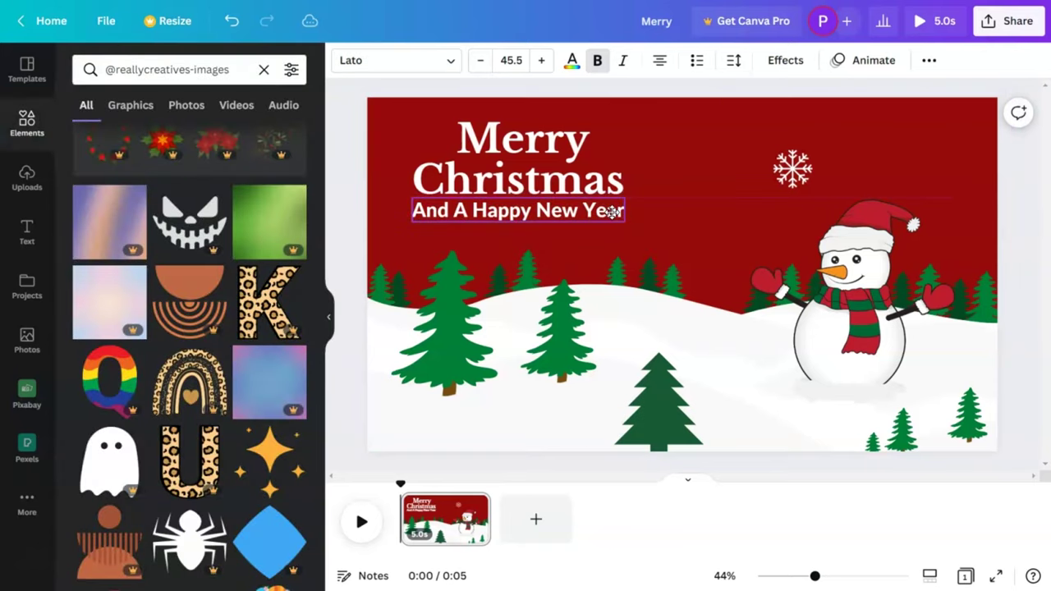
left_click(596, 60)
left_click(665, 210)
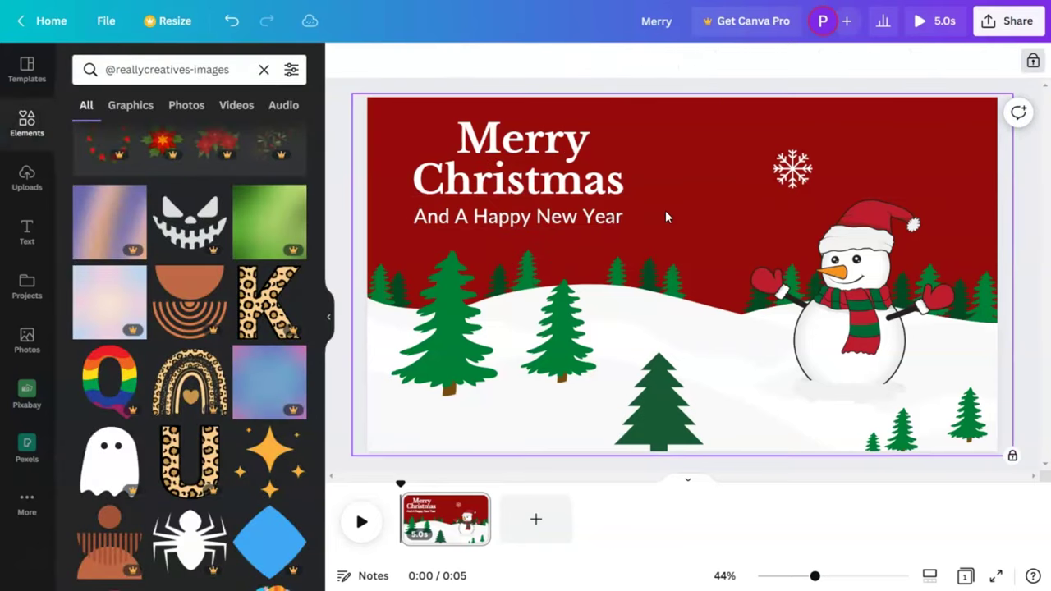
left_click(610, 223)
left_click(699, 225)
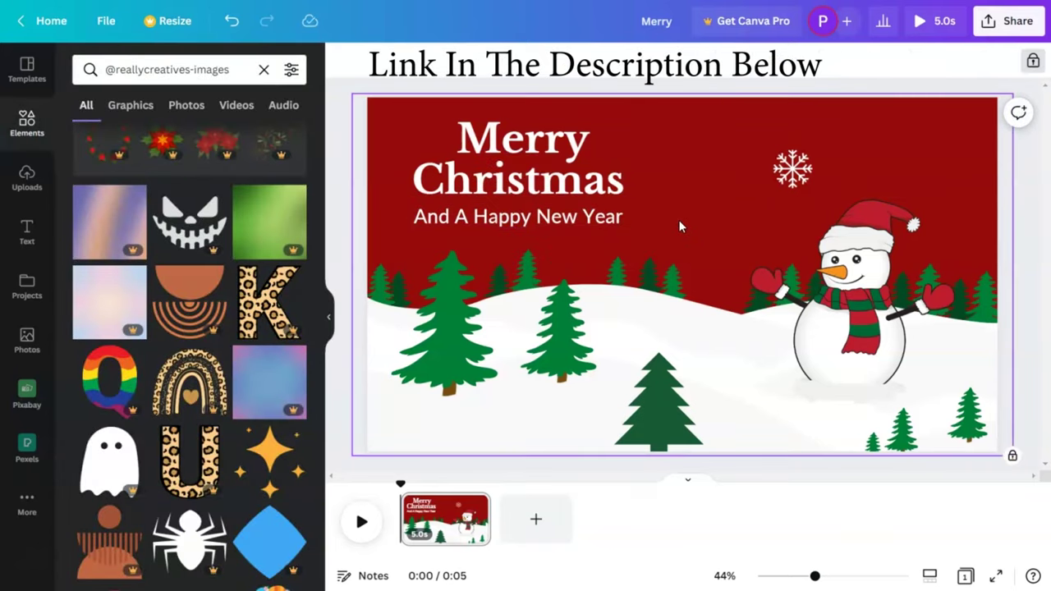
Select all three greeting text lines together, enlarge them slightly and shift them a little down.
left_click(795, 174)
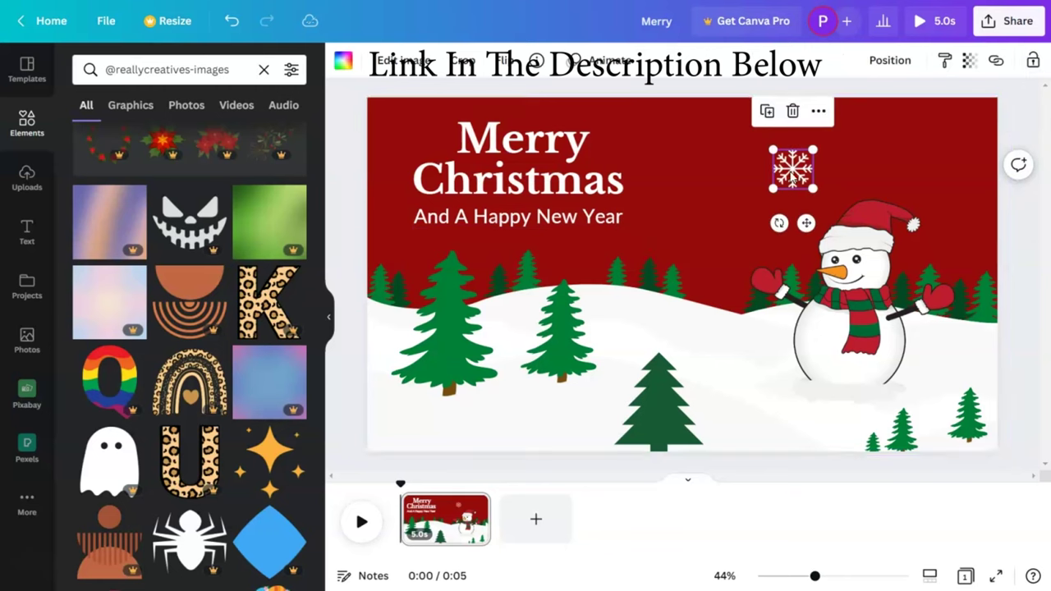
left_click(622, 224)
mouse_move(623, 227)
left_mouse_down()
mouse_move(643, 235)
mouse_move(632, 229)
left_mouse_up()
left_click_drag(605, 182, 605, 195)
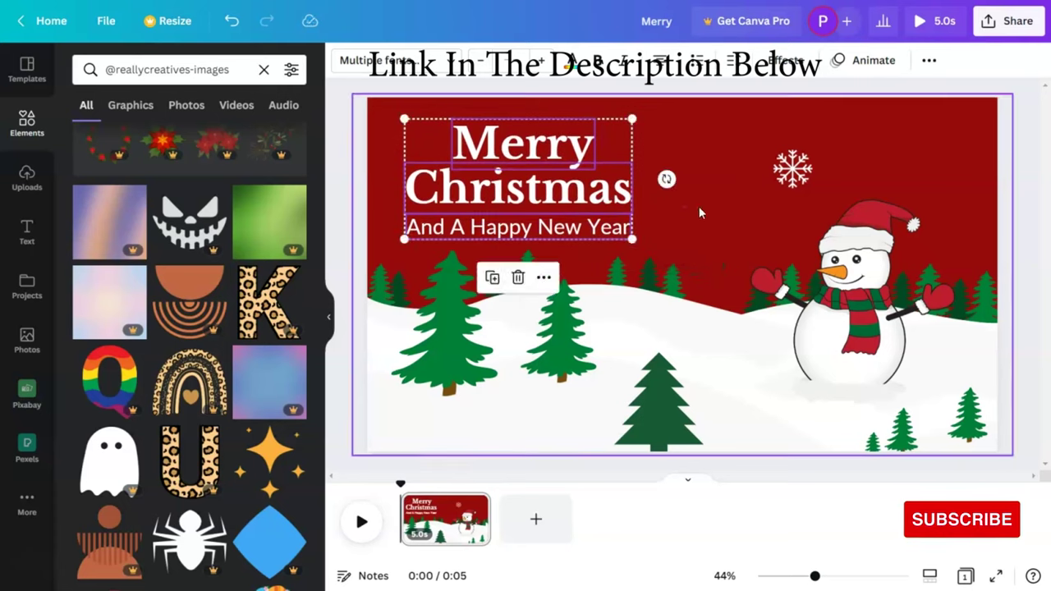
Move the snowflake beside the end of the word "Merry" and shrink it to fit above "Christmas".
left_click_drag(793, 169, 618, 151)
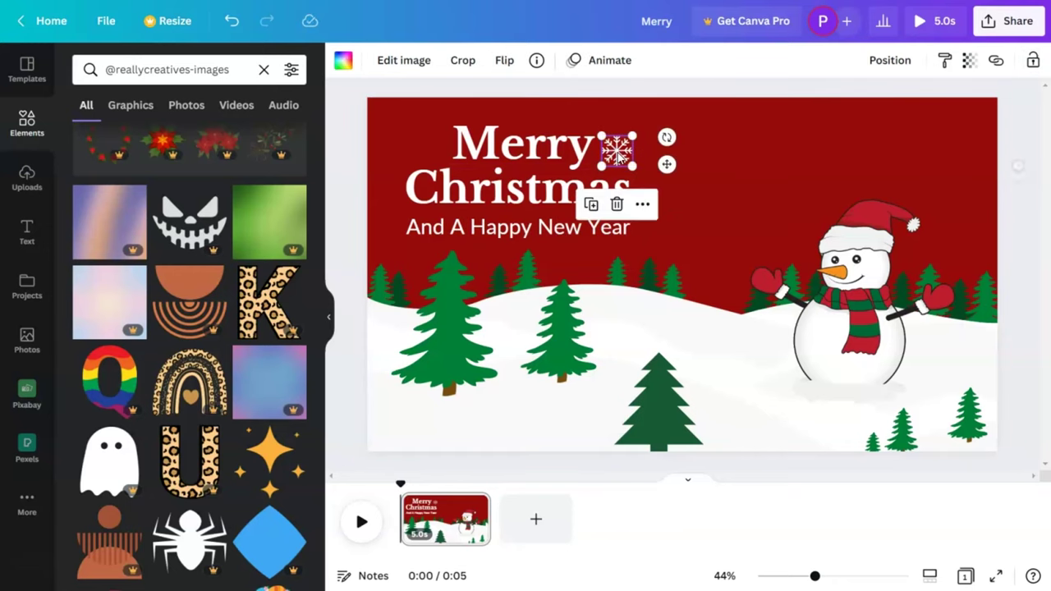
Add the golden bell with the red bow from the elements, shrink it and place it in front of the word "Merry".
key("Escape")
scroll(190, 389, "down", 3)
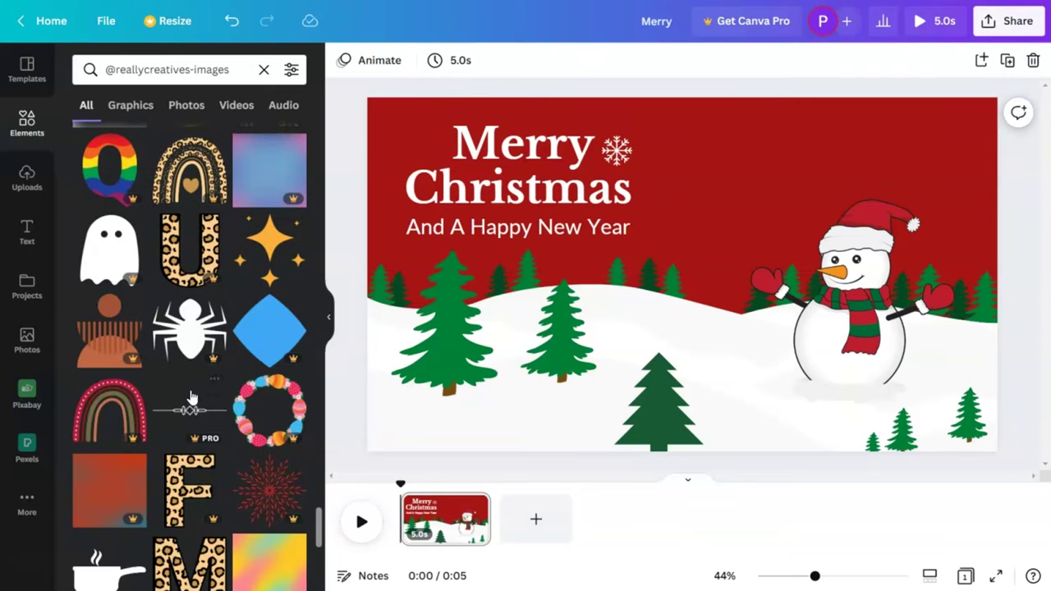
scroll(189, 396, "down", 5)
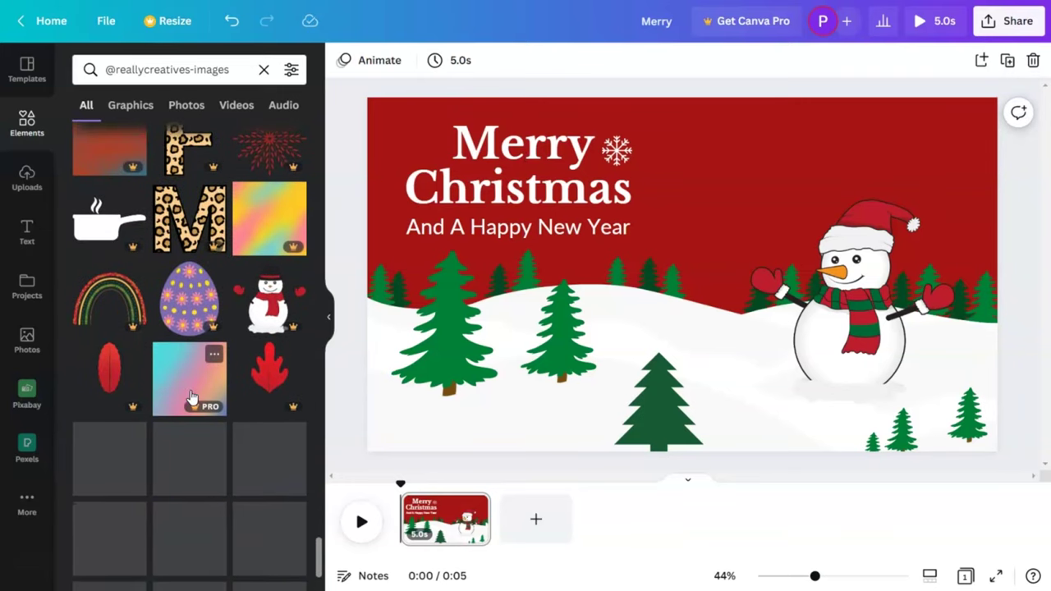
scroll(189, 398, "down", 2)
scroll(189, 398, "down", 2)
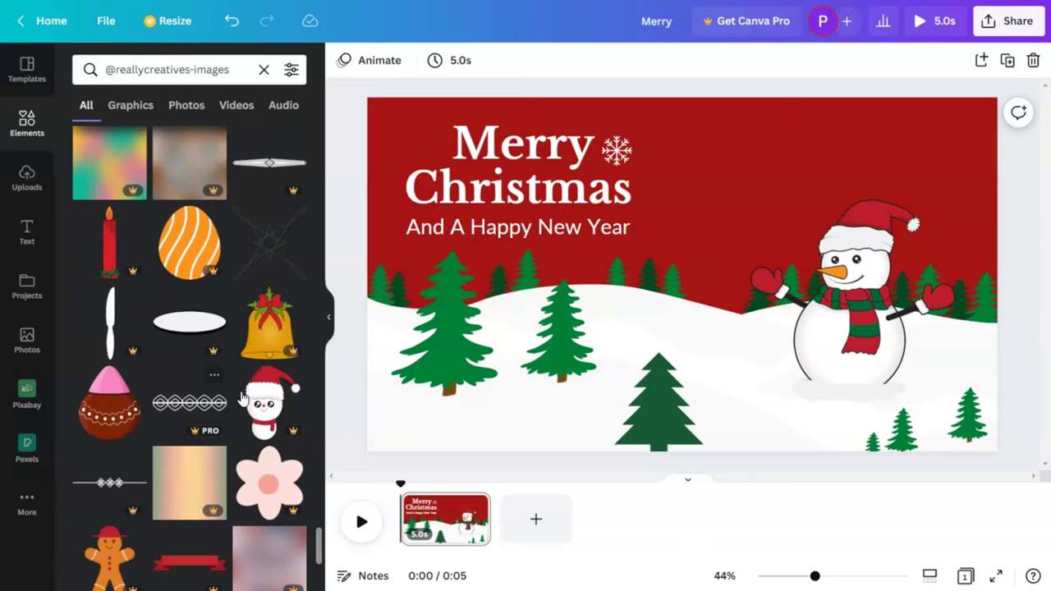
left_click(275, 319)
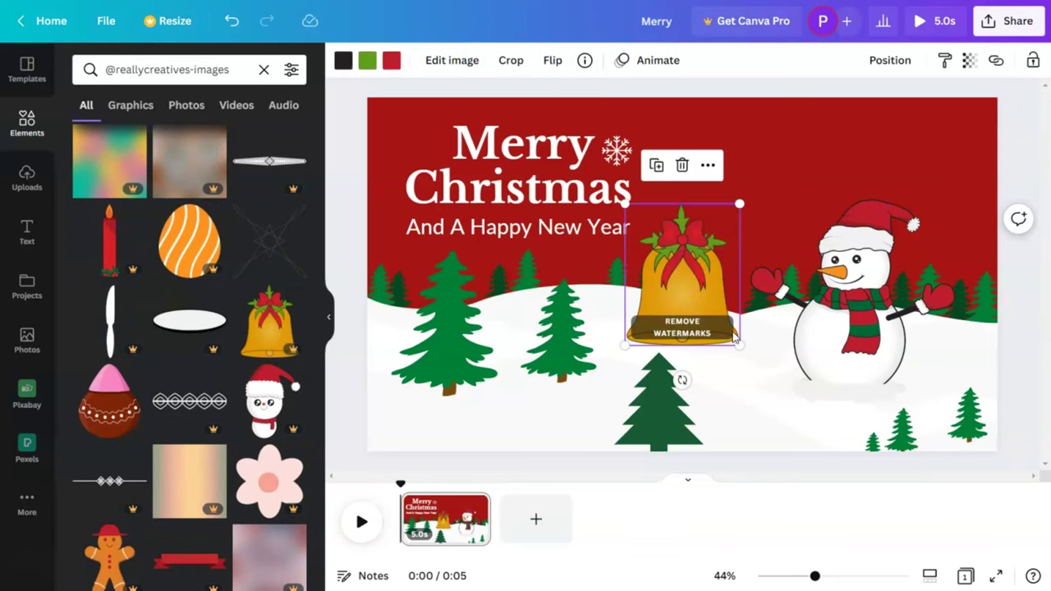
left_click_drag(739, 345, 475, 110)
left_click_drag(426, 136, 424, 132)
left_click(737, 152)
Duplicate the snowflake beside "Merry" and scatter resized copies across the red sky around the snowman.
left_click(617, 151)
left_click_drag(616, 150, 663, 167)
key("ctrl+d")
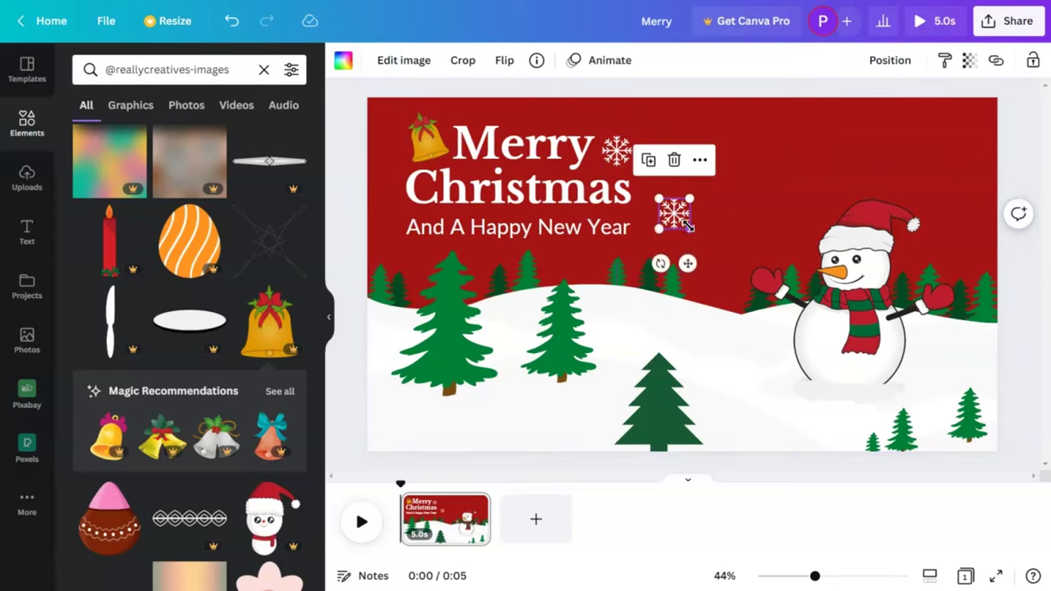
left_click_drag(684, 223, 802, 137)
left_click(705, 215)
left_click(673, 213)
left_click_drag(926, 140, 968, 231)
Add a small snowflake copy above the snowman's hat and a smaller one high in the sky beyond "Merry".
left_click(792, 211)
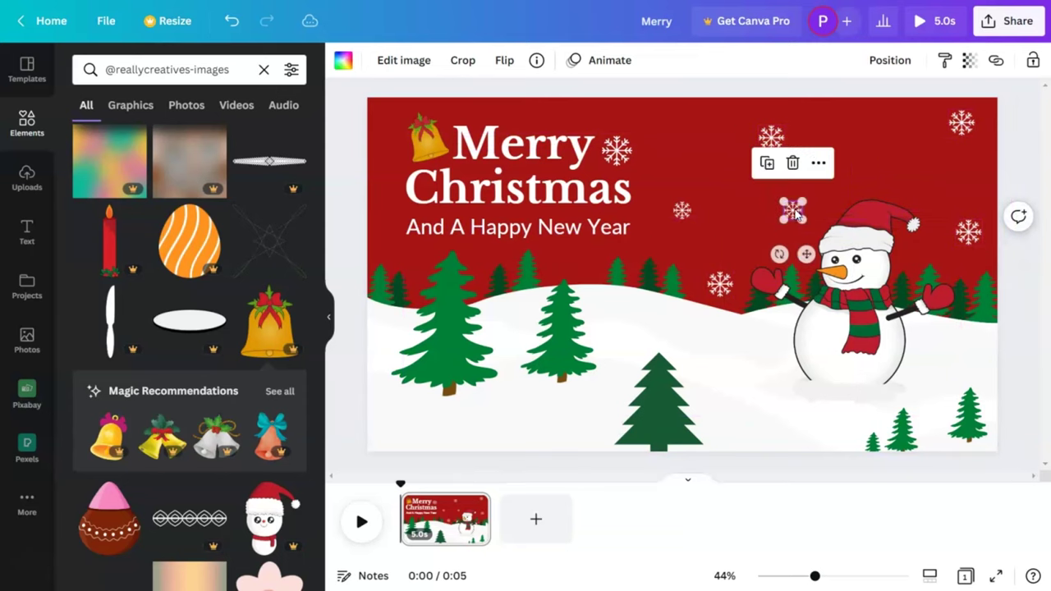
left_click_drag(791, 214, 889, 153)
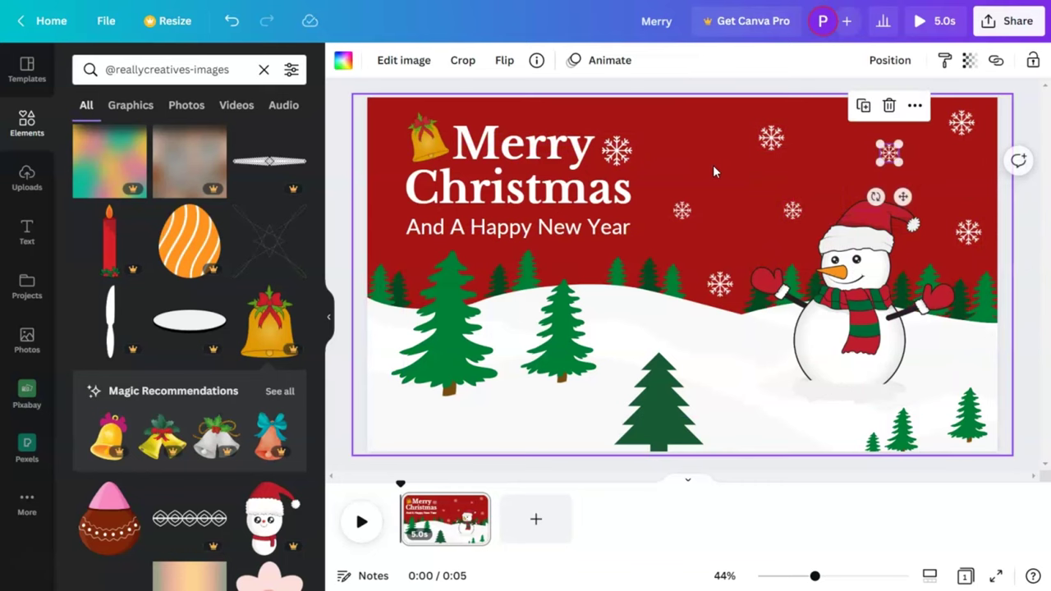
left_click_drag(690, 211, 697, 211)
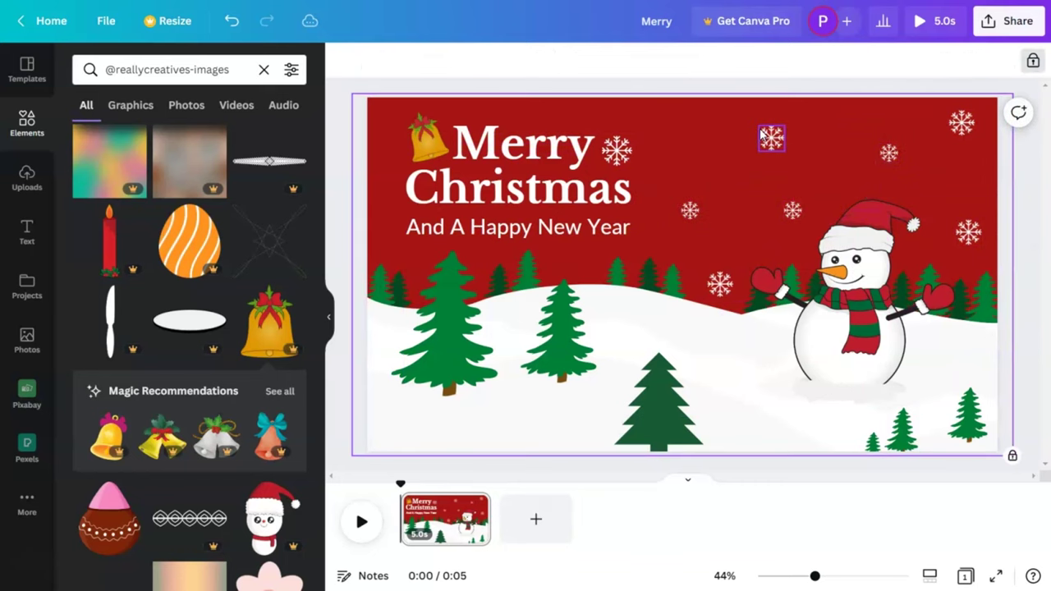
left_click_drag(698, 214, 682, 127)
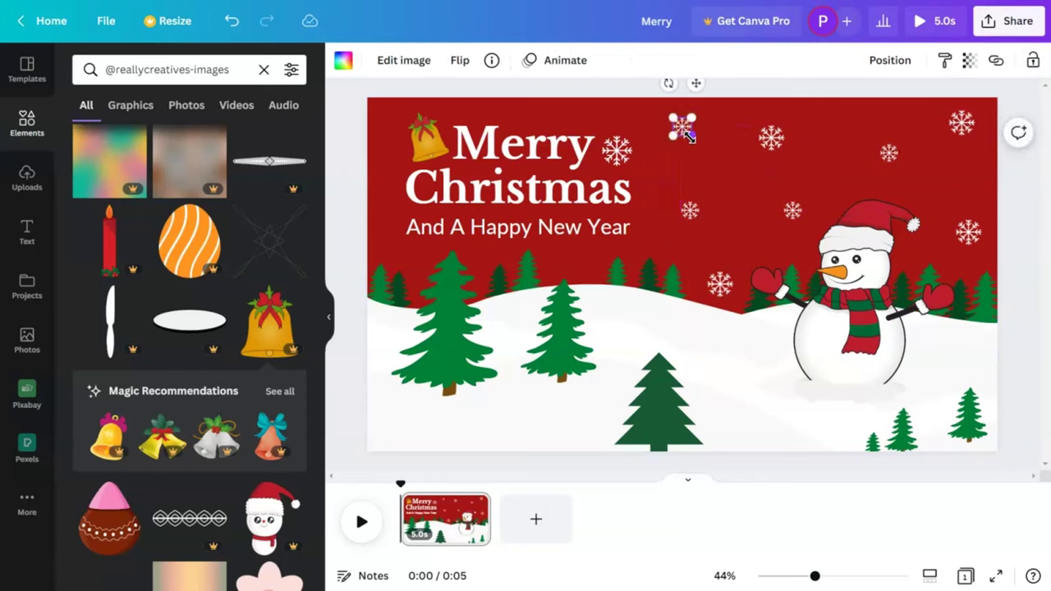
left_click(731, 182)
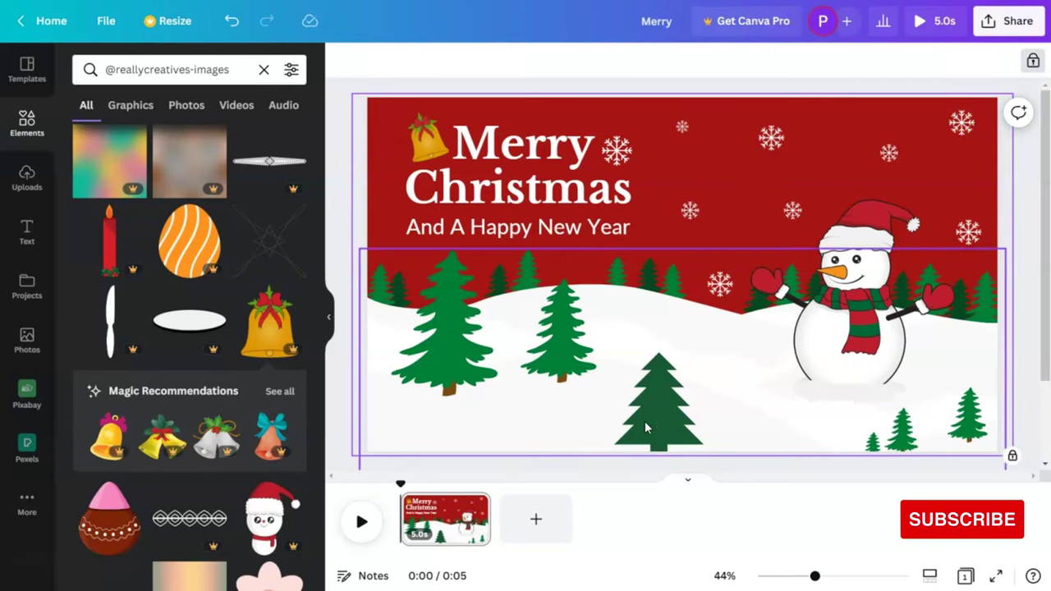
left_click(672, 420)
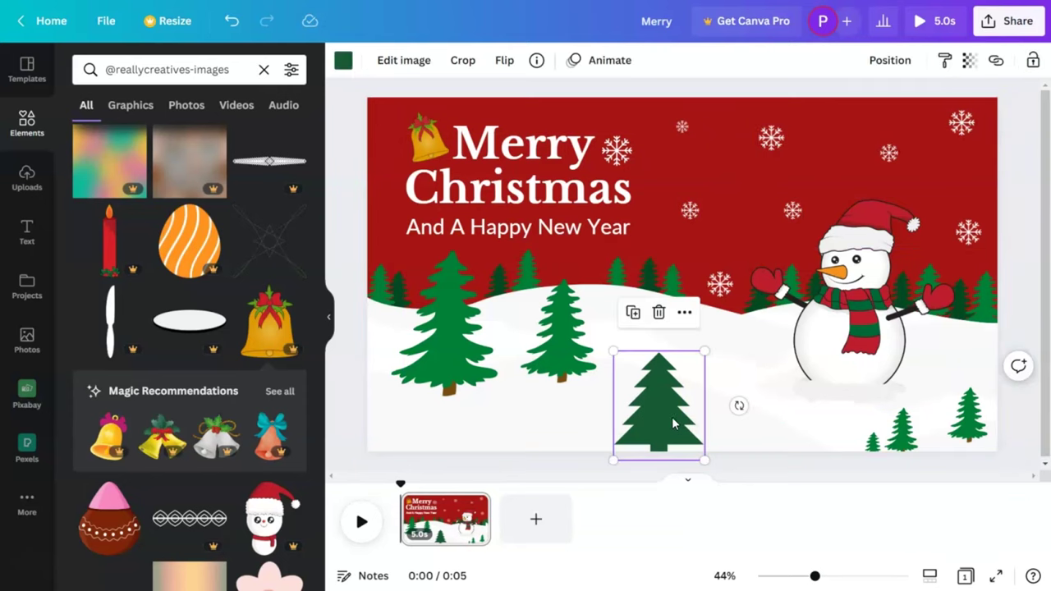
left_click(720, 418)
left_click(863, 189)
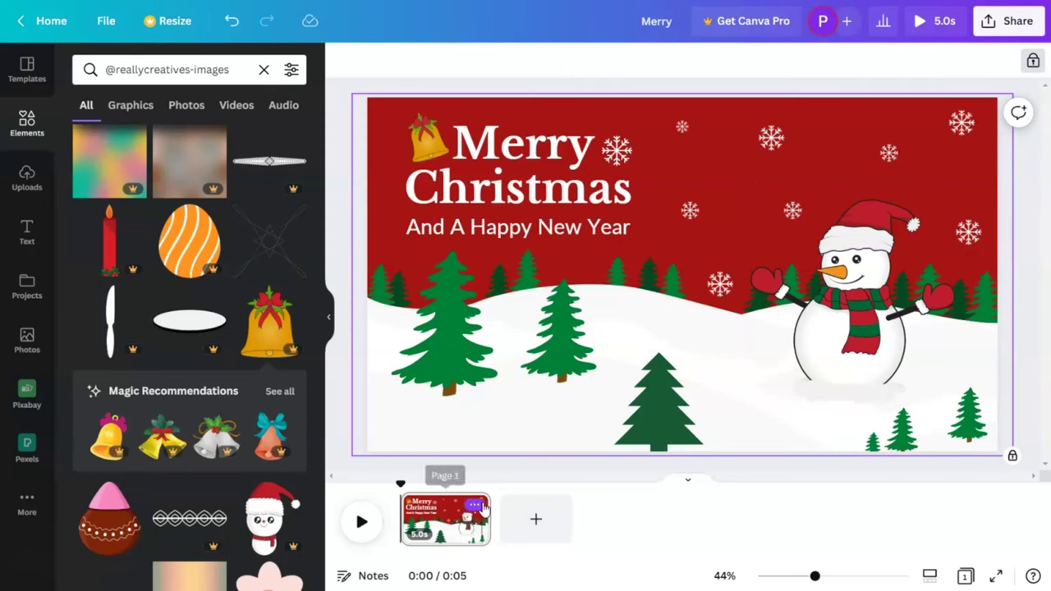
Duplicate the finished scene five times so the video has six identical pages.
left_click(483, 505)
left_click(582, 304)
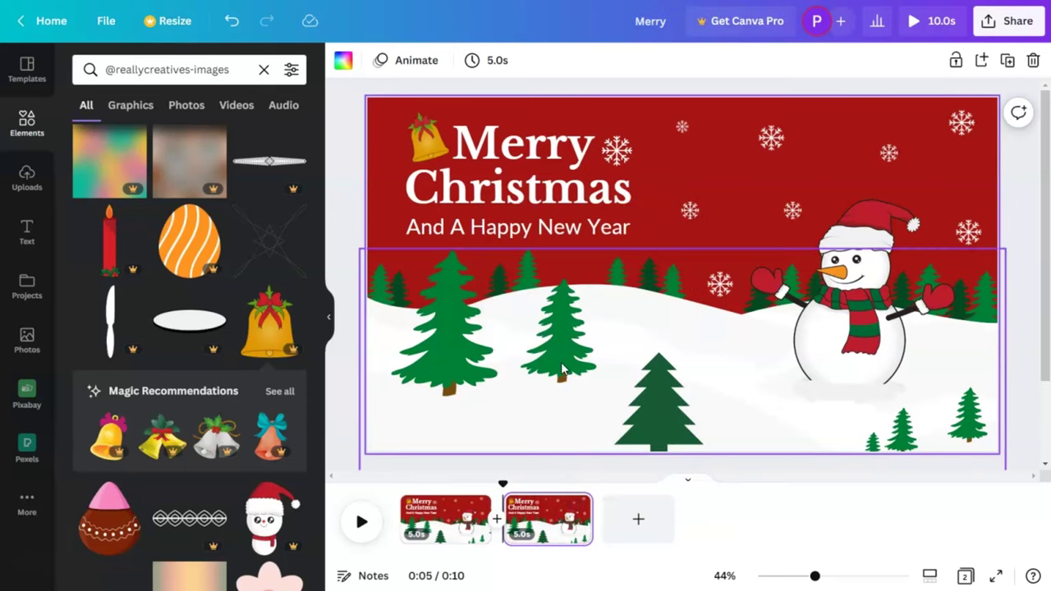
left_click(550, 523)
key("ctrl+d")
key("ctrl+d")
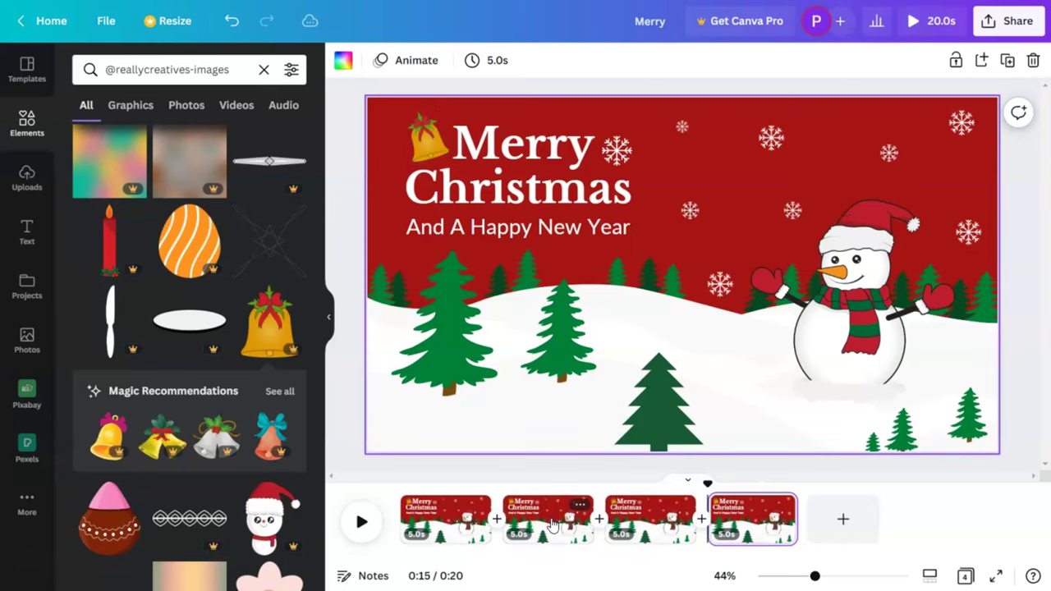
key("ctrl+d")
key("ctrl+d")
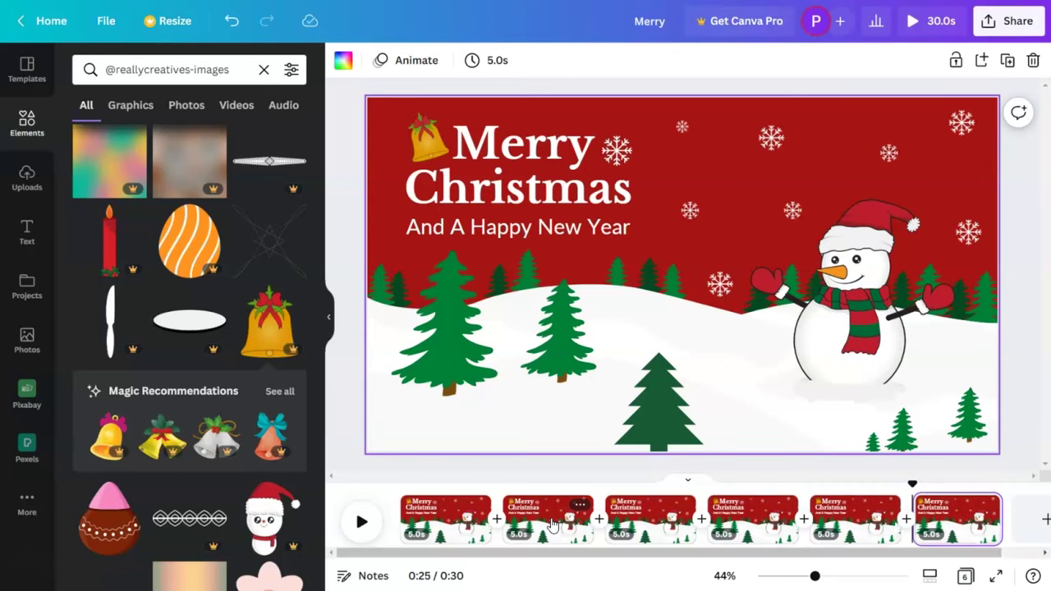
Apply the Rise animation to the snowy landscape on the first page, playing on enter only.
left_click(443, 526)
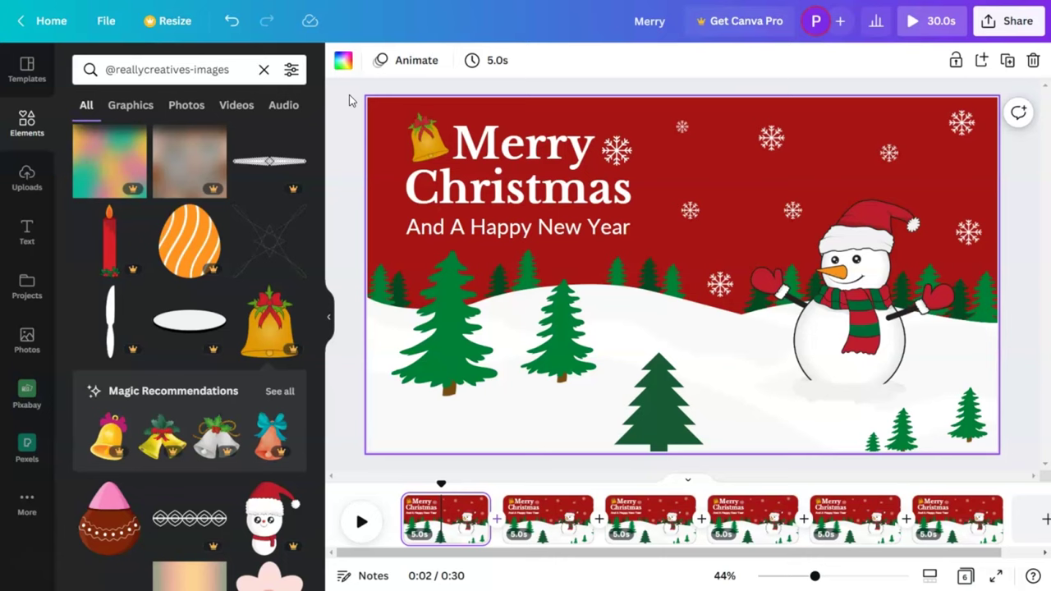
left_click_drag(355, 102, 1008, 239)
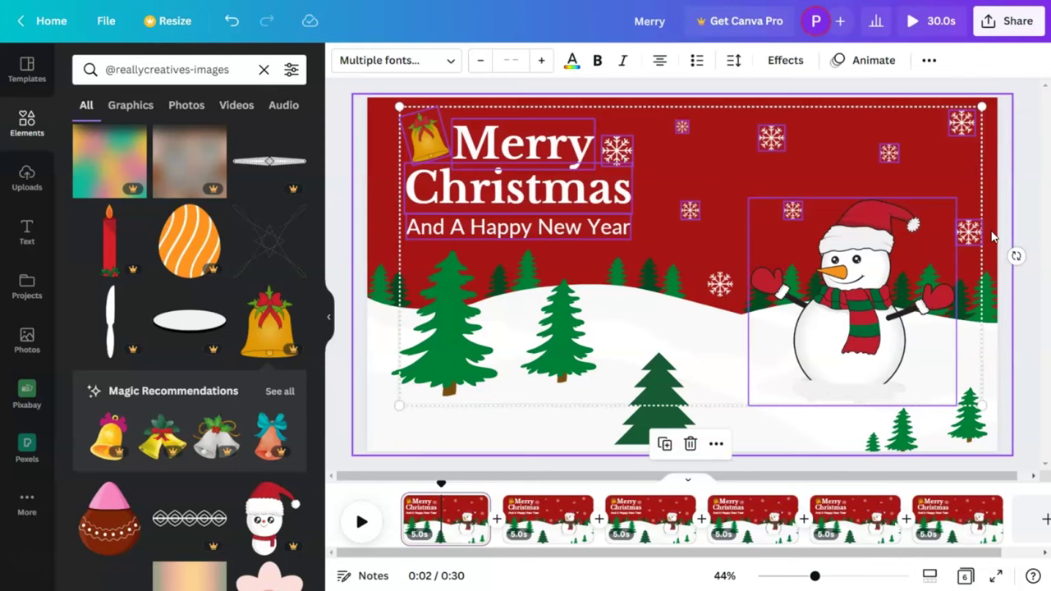
left_click(468, 421)
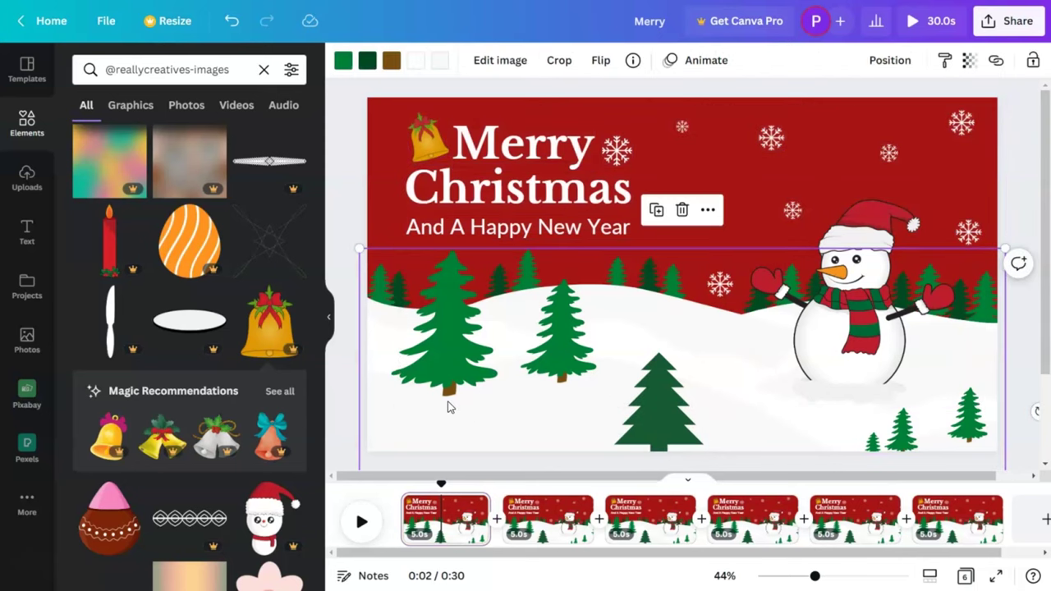
left_click(706, 60)
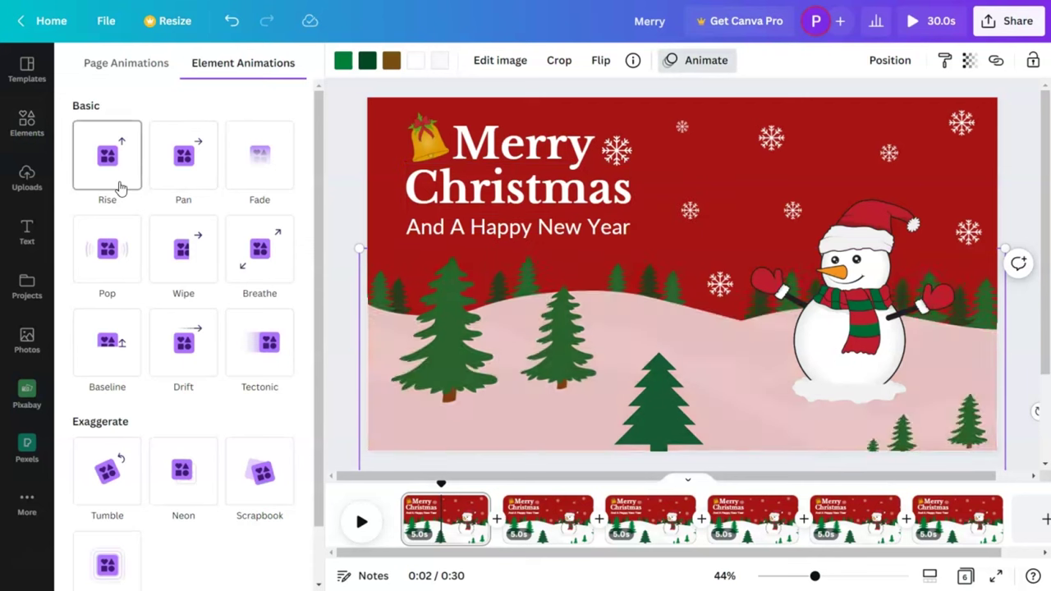
left_click(119, 187)
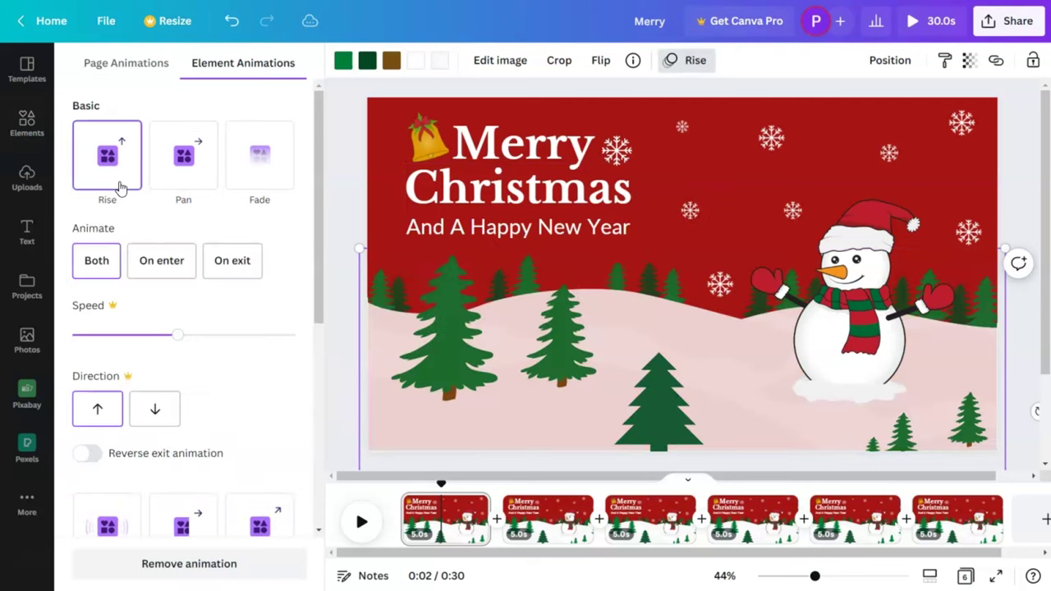
left_click(159, 268)
Apply the Rise animation on enter to the dark green foreground tree.
left_click(662, 443)
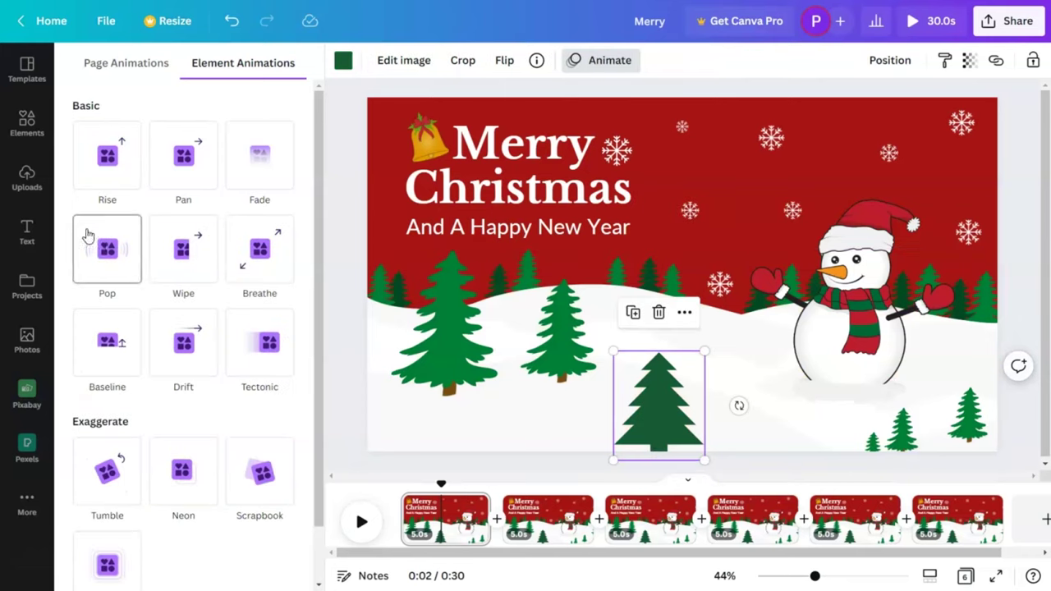
left_click(124, 178)
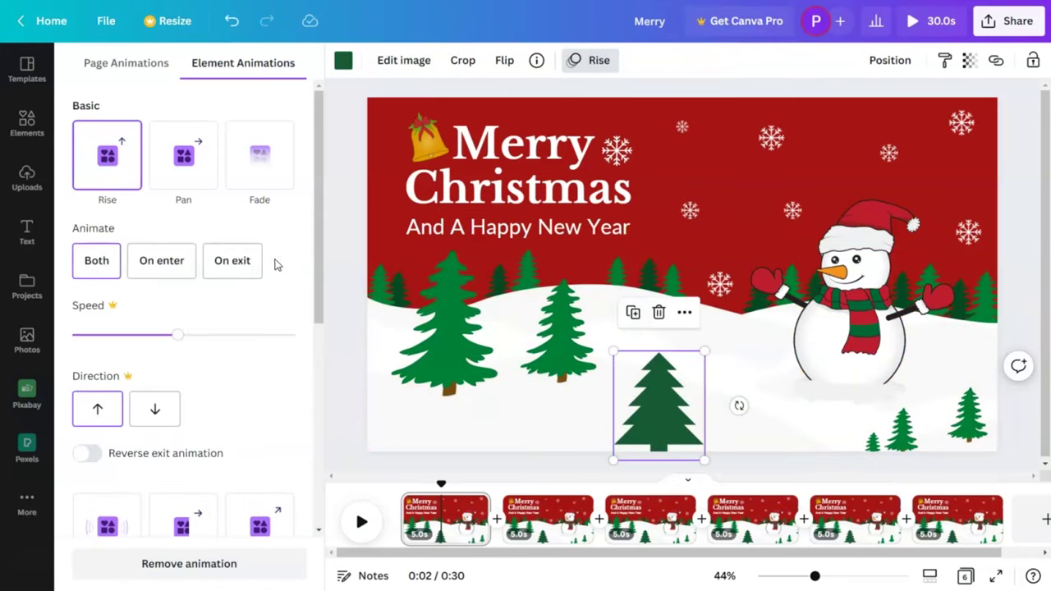
left_click(161, 261)
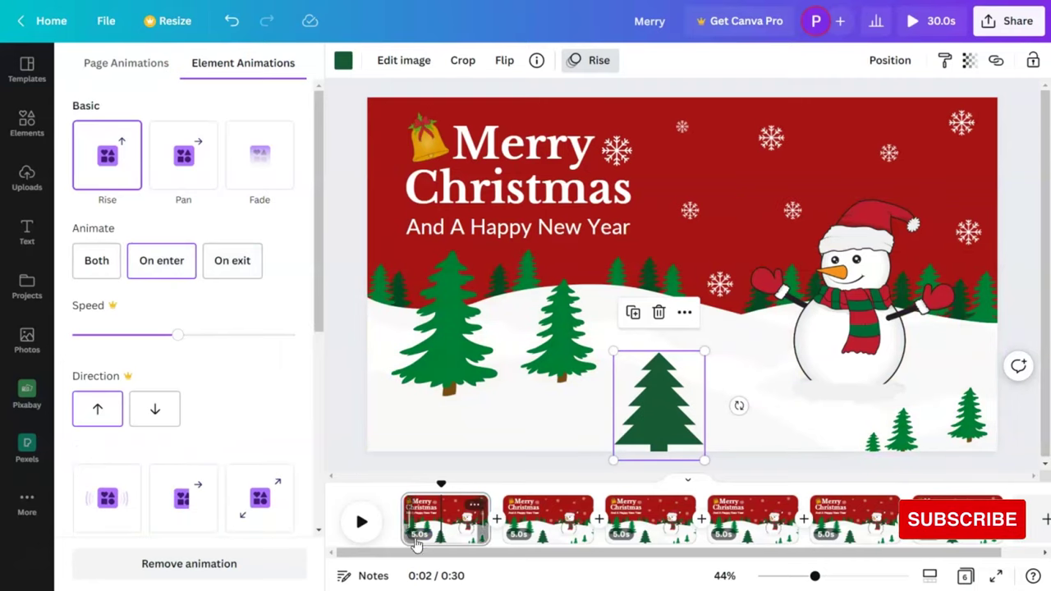
Set the first page's timing to 1.0 second and apply it to all six pages.
left_click(446, 517)
left_click(489, 60)
type("1")
key("Return")
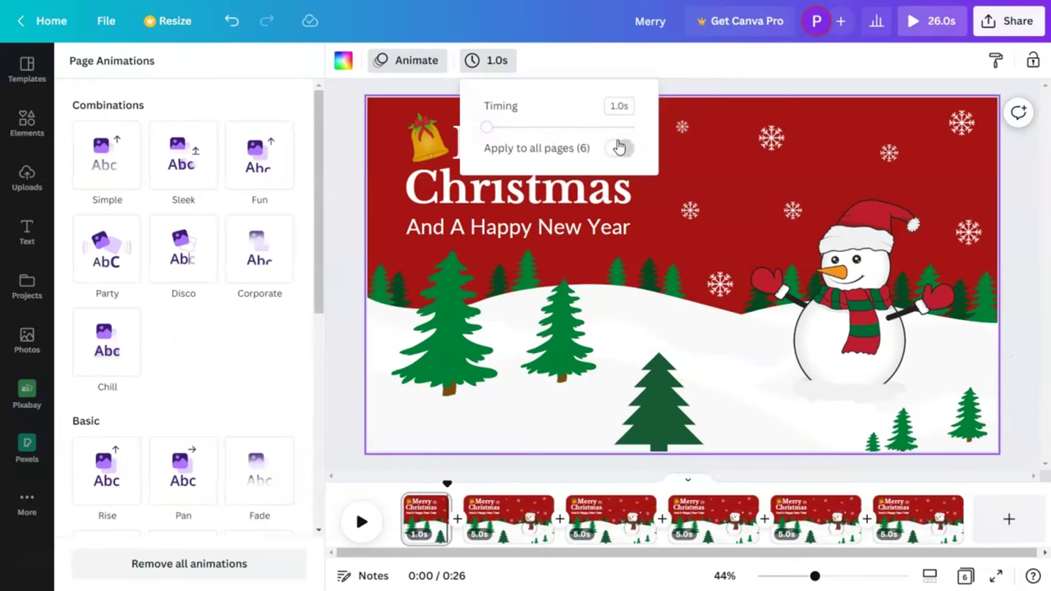
left_click(619, 147)
Apply the Stomp animation to the snowman on the second page, playing on enter only.
left_click(491, 515)
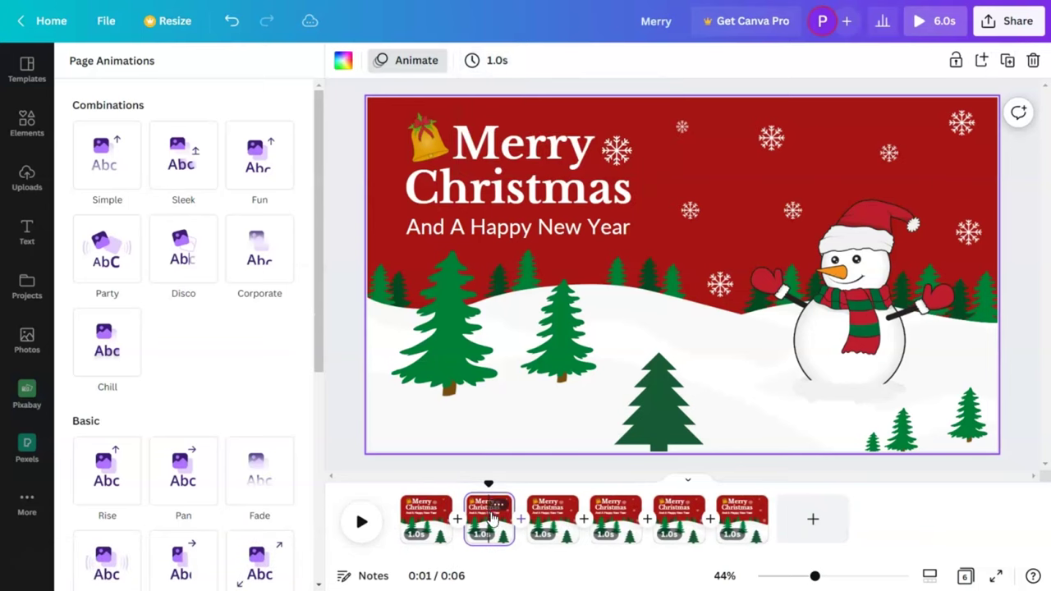
left_click(865, 296)
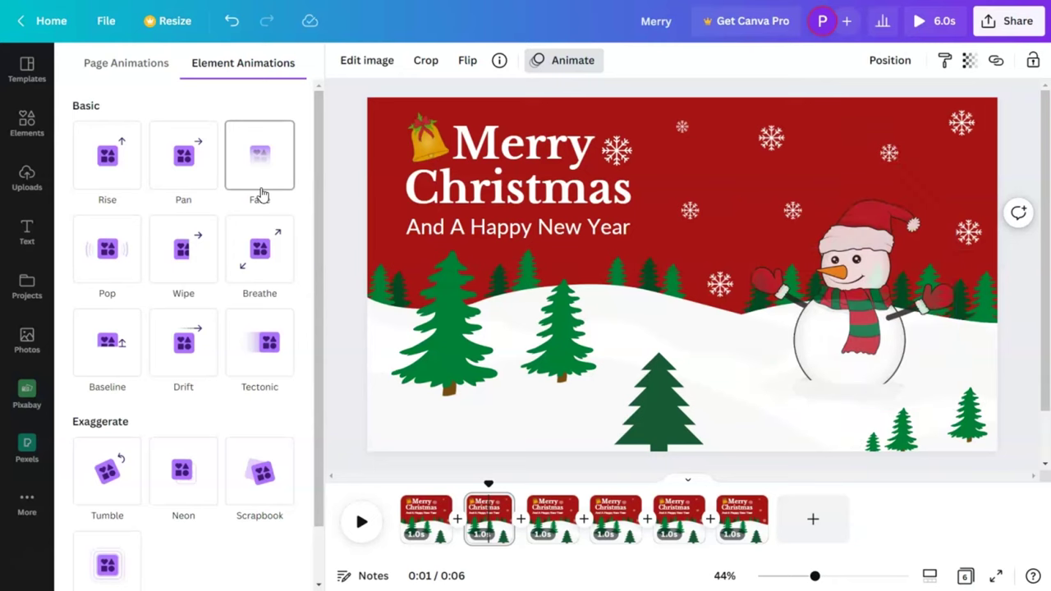
left_click_drag(315, 387, 324, 544)
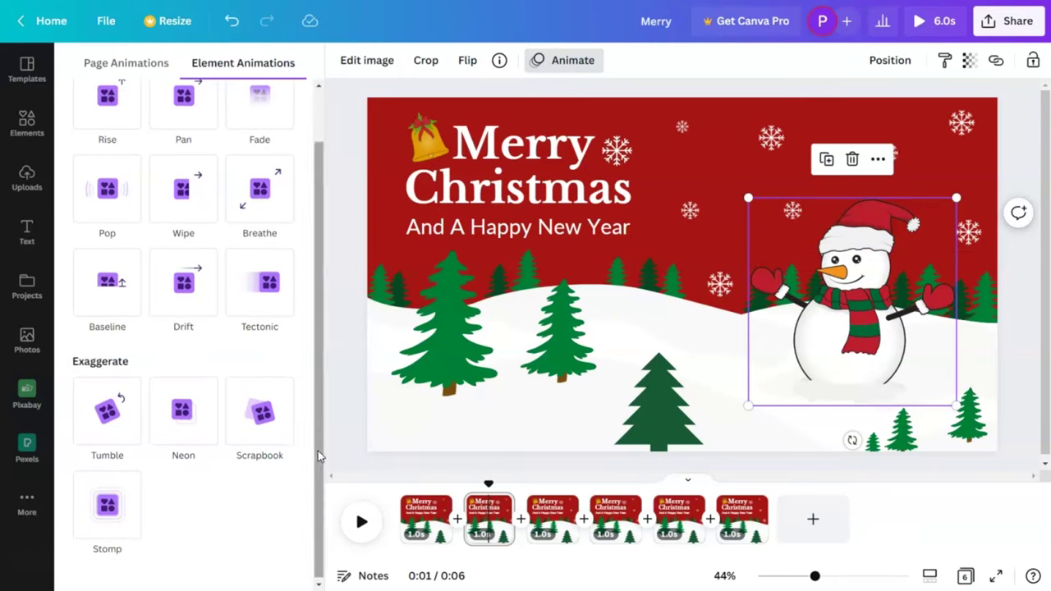
left_click(107, 504)
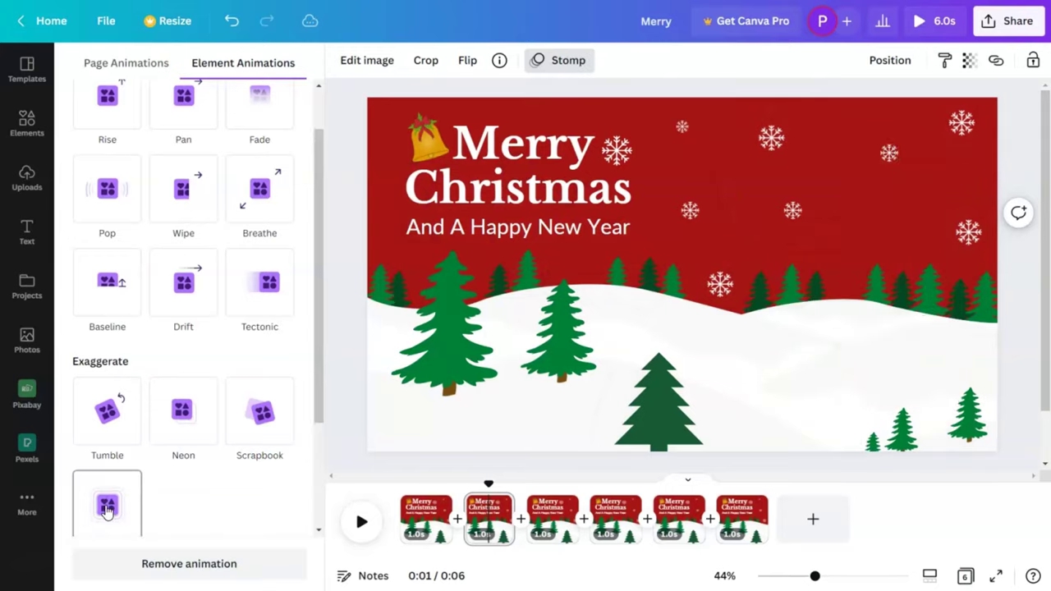
left_click(161, 506)
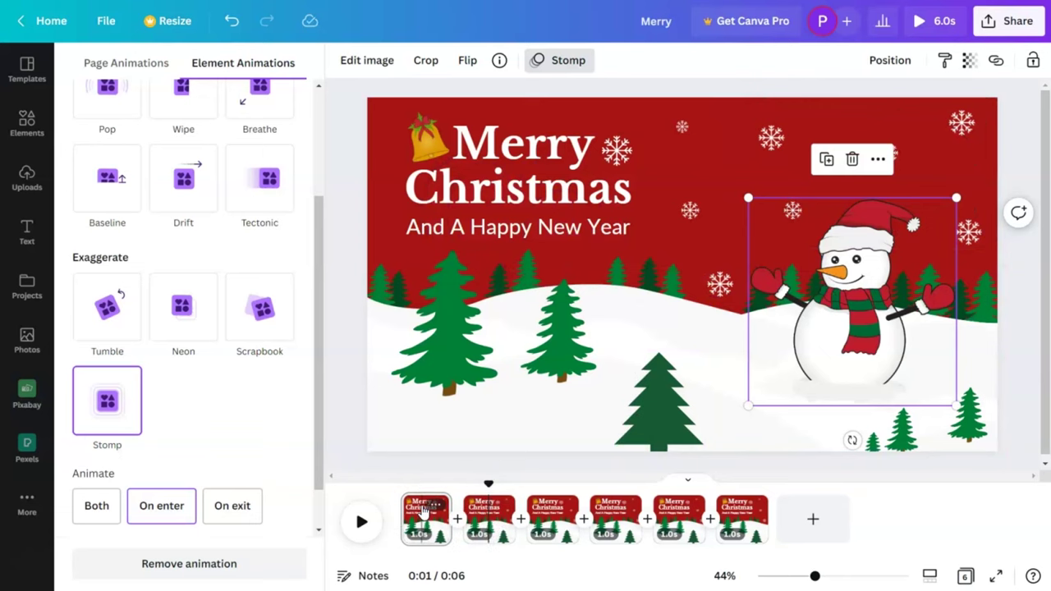
Delete the greeting text, bell, snowman and all snowflakes from the first page, leaving only the landscape and trees.
left_click(424, 511)
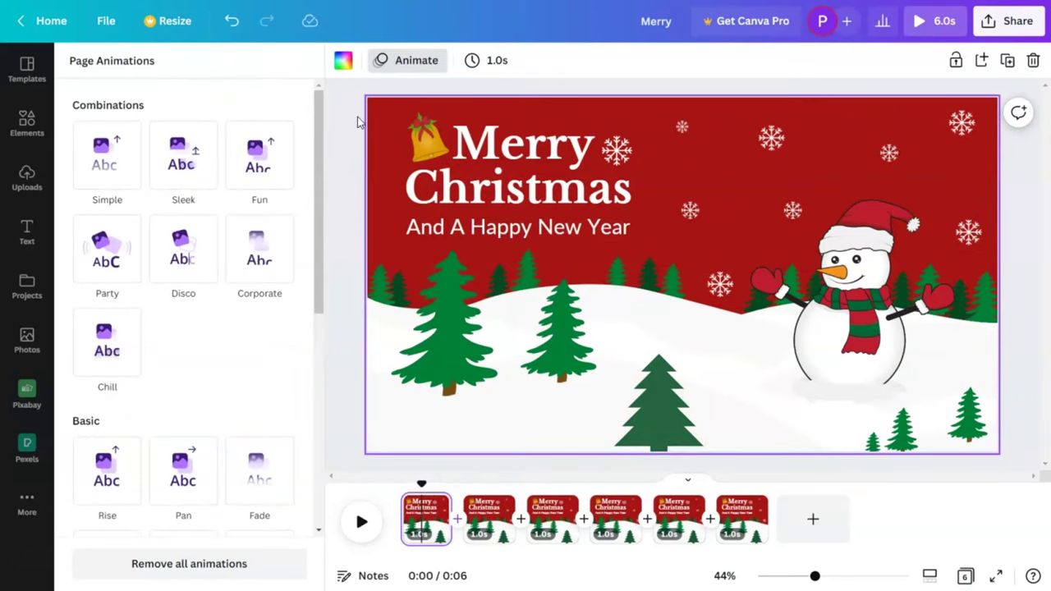
left_click_drag(353, 88, 1043, 251)
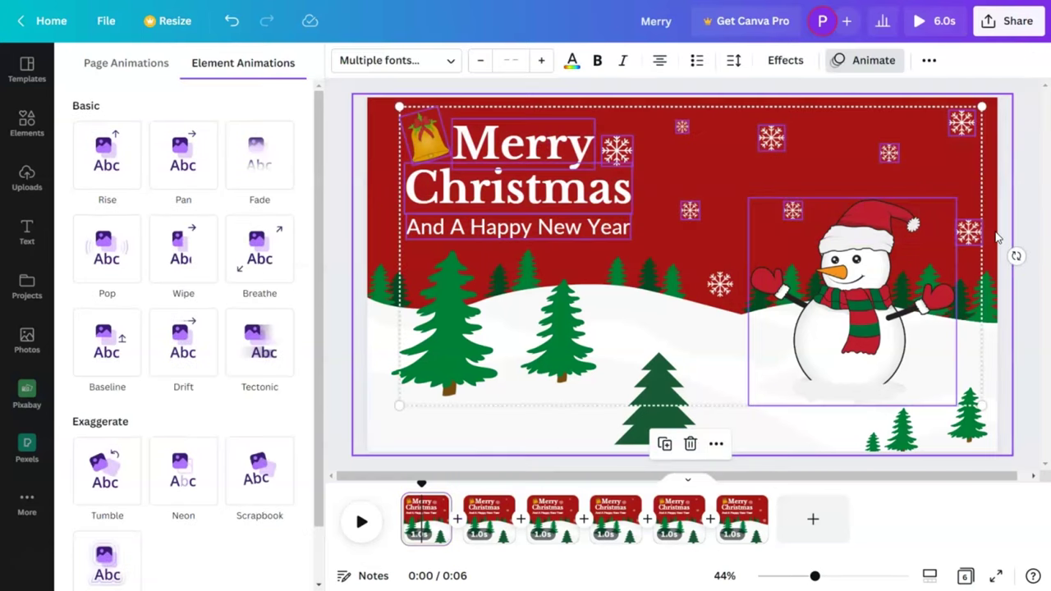
key("Delete")
left_click(730, 286)
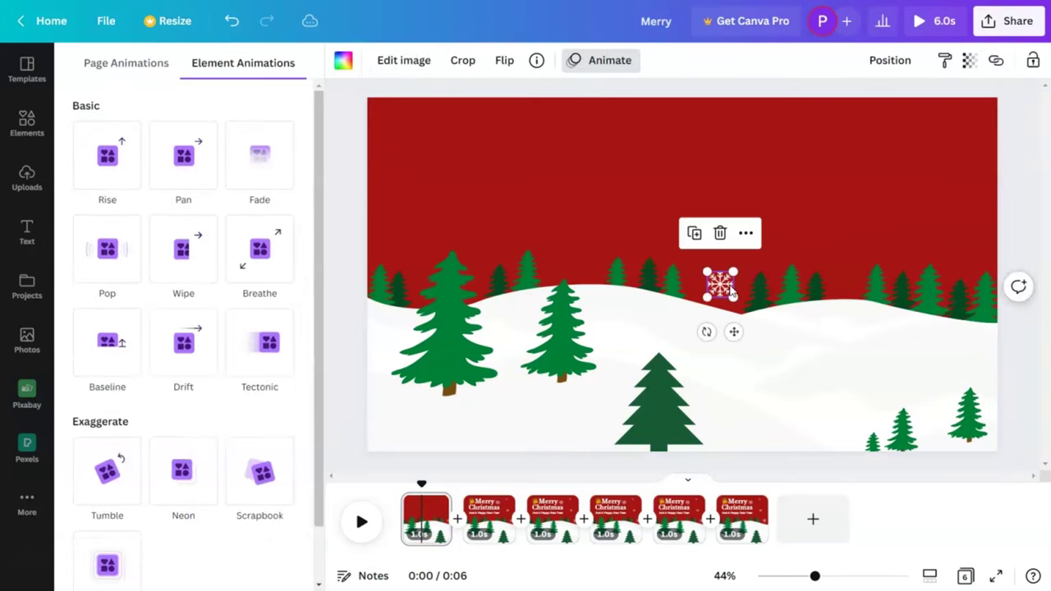
key("Delete")
Delete "Merry Christmas", the bell and the upper snowflakes from the second page.
left_click_drag(420, 481, 502, 484)
left_click_drag(363, 92, 999, 192)
key("Delete")
Delete "And A Happy New Year" and the remaining snowflakes from the second page, keeping the snowman.
left_click_drag(401, 170, 797, 403)
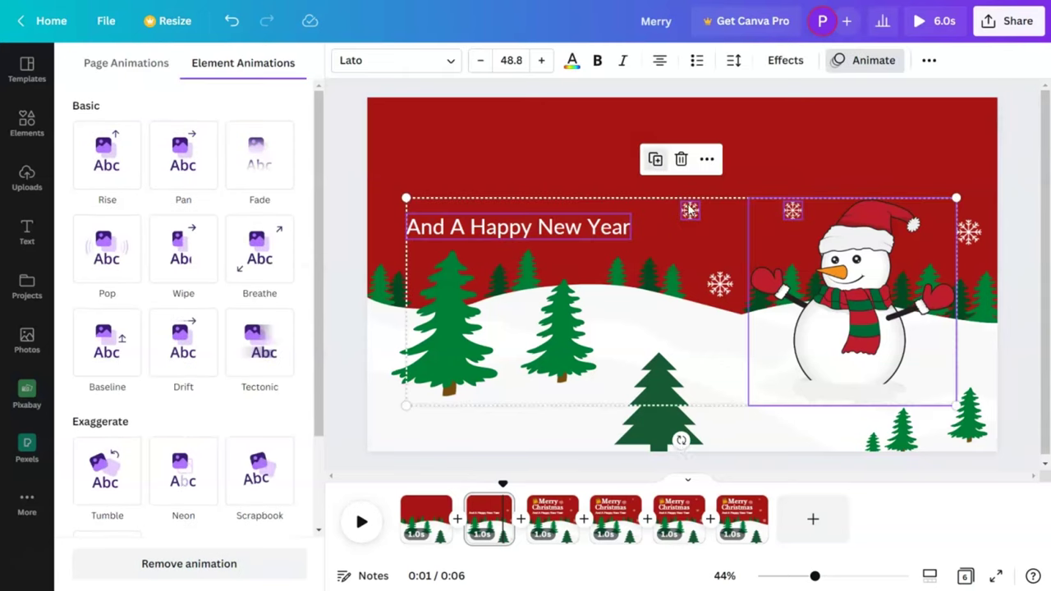
left_click(715, 150)
left_click(692, 211)
key("Delete")
left_click(720, 285)
key("Delete")
left_click(586, 228)
key("Delete")
left_click(792, 210)
key("Delete")
left_click(969, 232)
key("Delete")
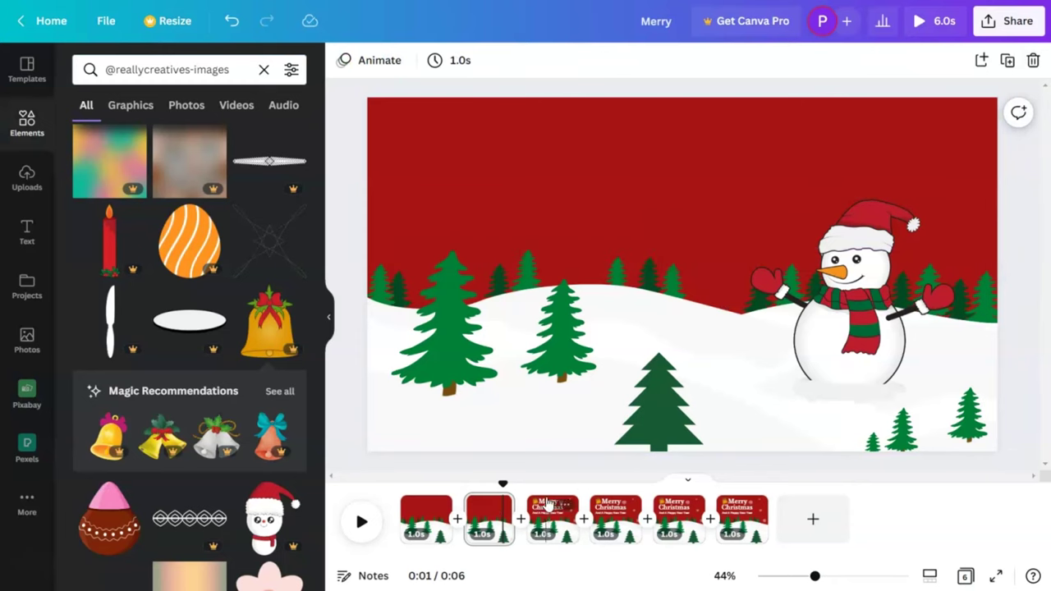
Play the video from the beginning to preview the animations on the first two pages.
left_click(399, 478)
left_click(361, 521)
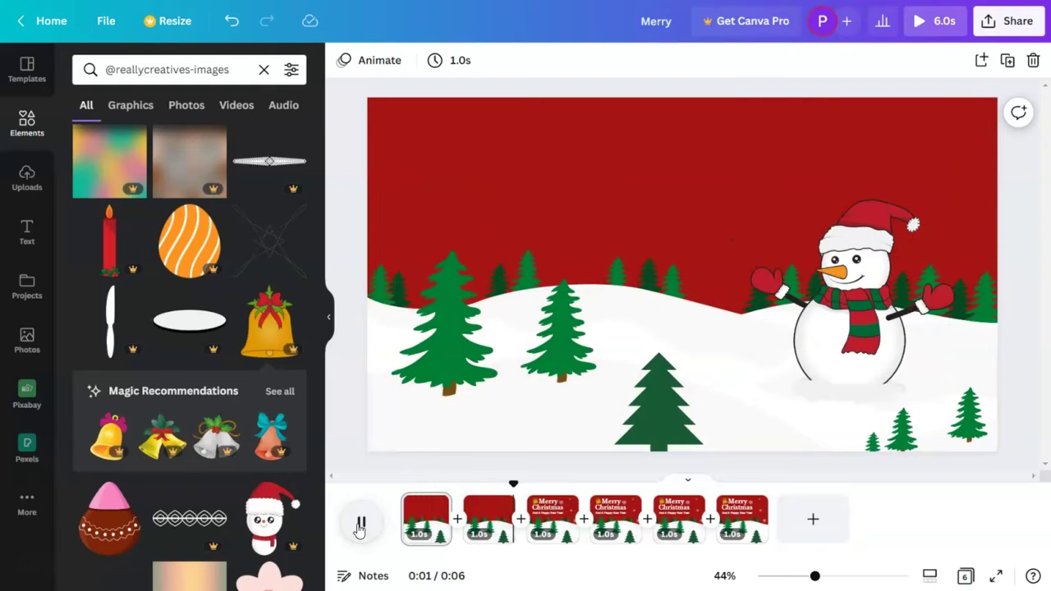
Stop the preview and delete all the snowflakes and the bell from the third page, keeping the snowman and greeting text.
left_click(360, 523)
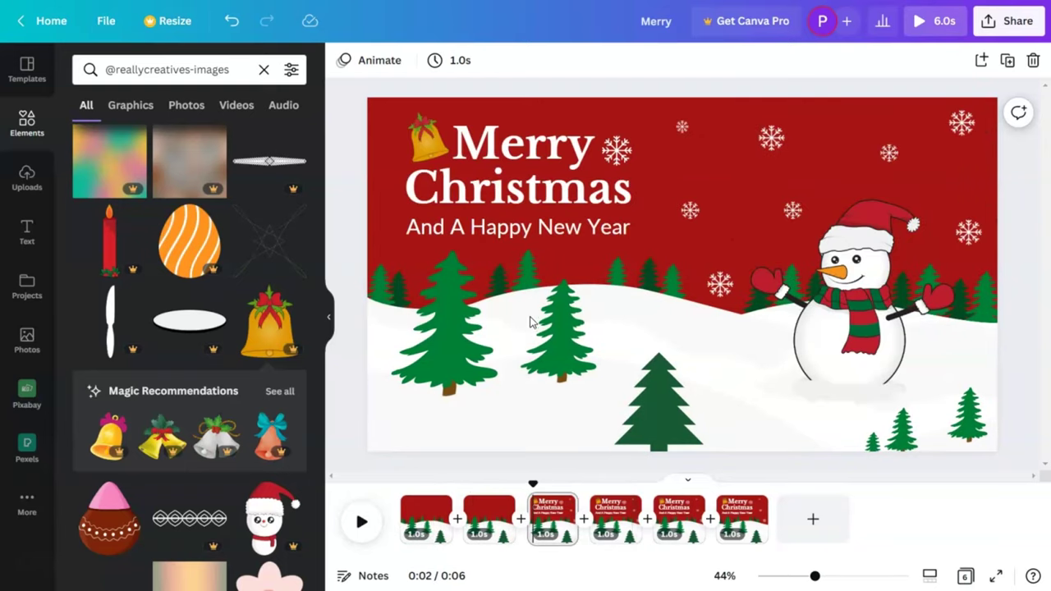
left_click(720, 284)
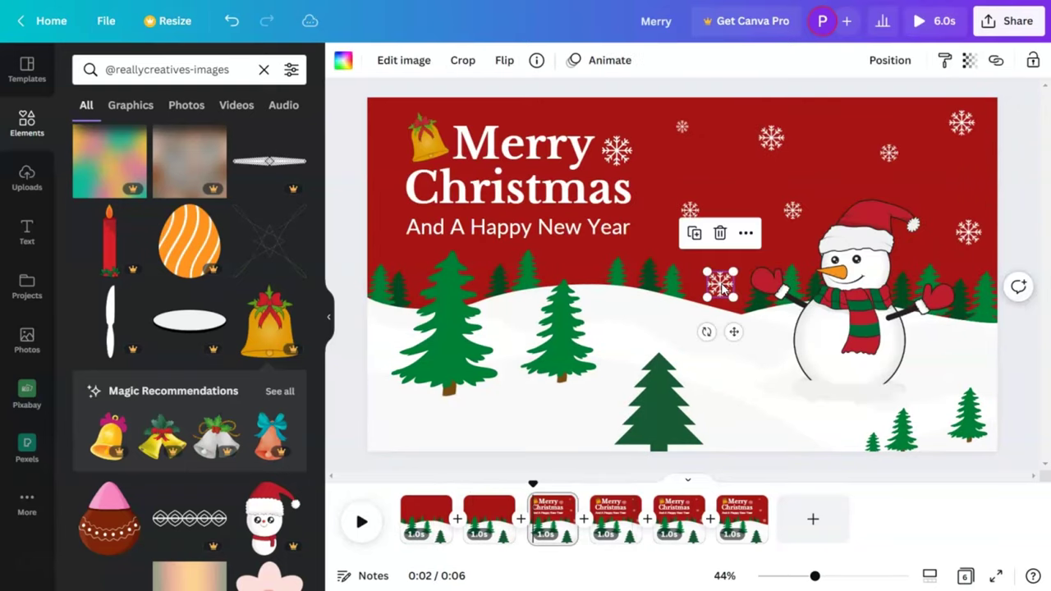
left_click(690, 210, "shift")
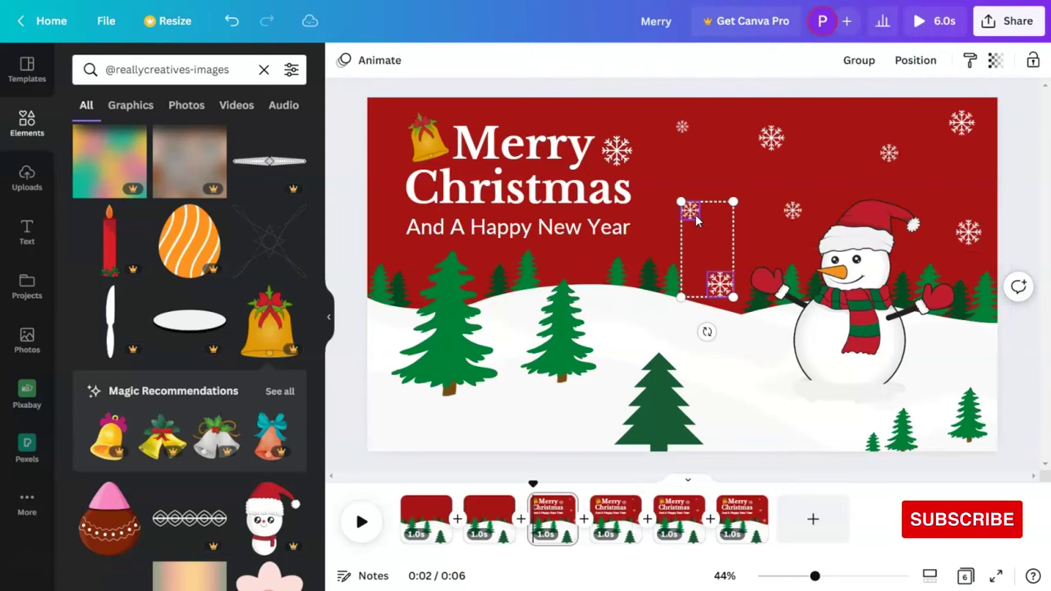
left_click(793, 211, "shift")
left_click(772, 146, "shift")
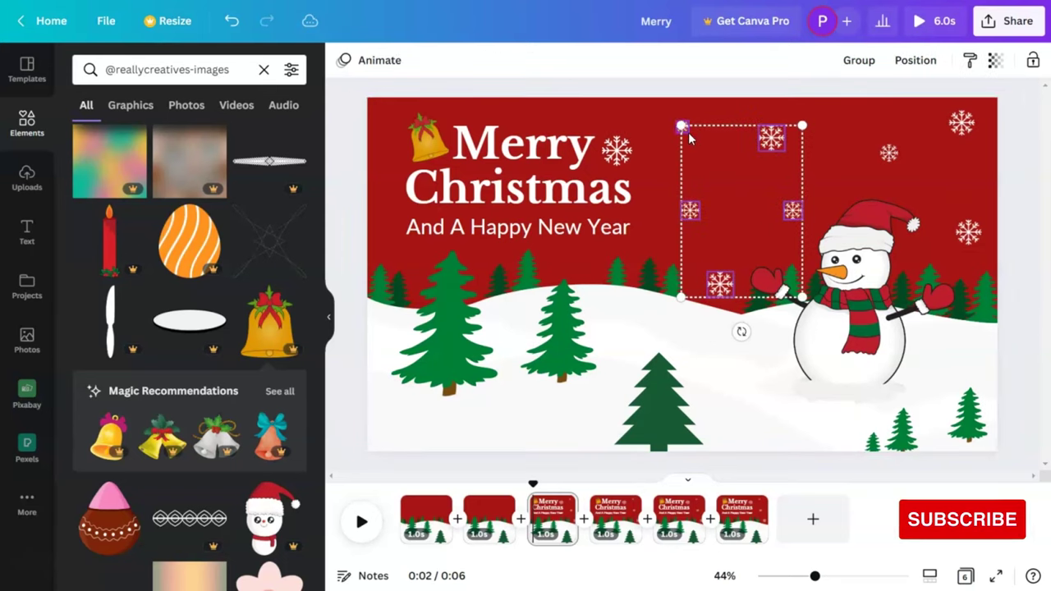
left_click(628, 146, "shift")
left_click(889, 152, "shift")
left_click(961, 123, "shift")
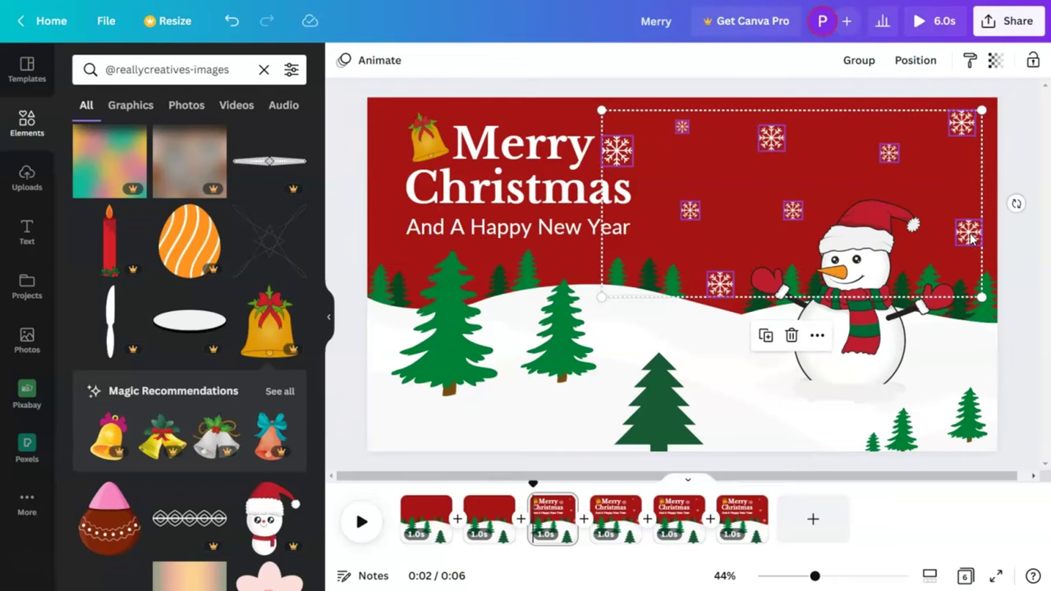
key("Delete")
left_click(431, 142)
key("Delete")
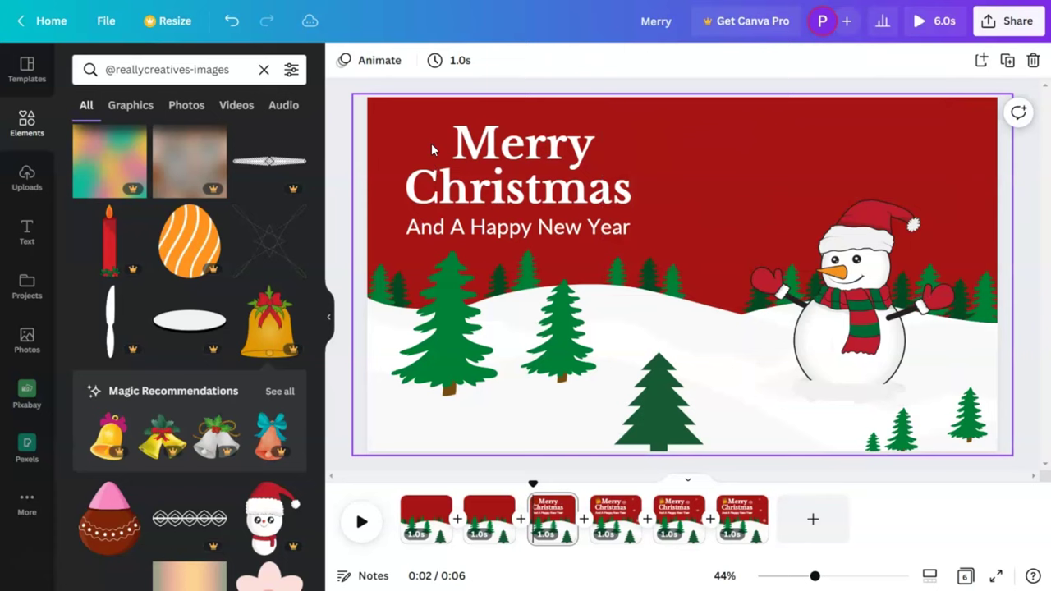
Apply the Pop text animation, on enter only, to "Merry" and "Christmas" on the third page.
left_click(546, 230)
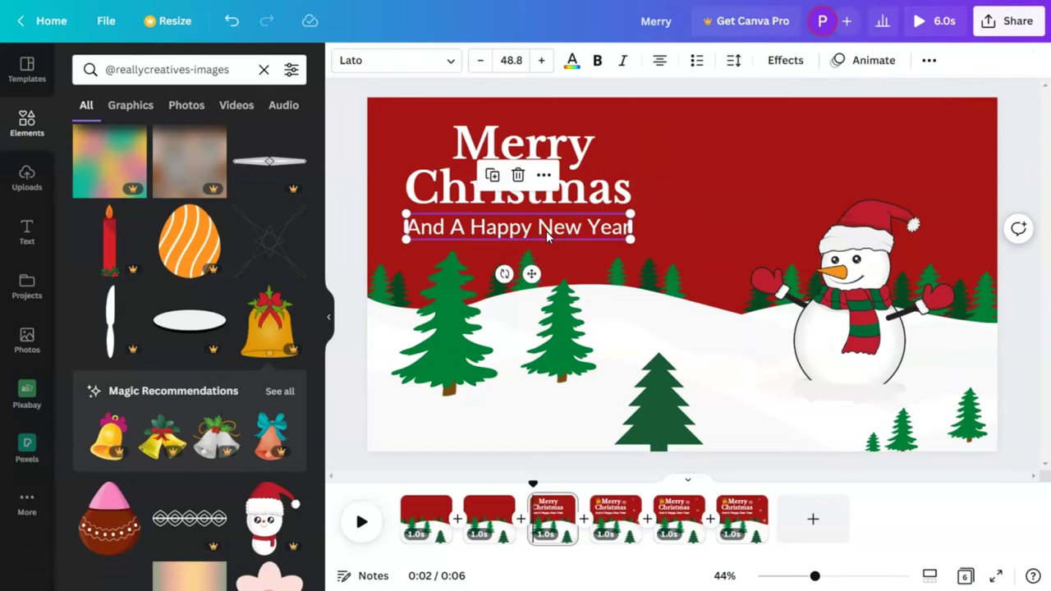
left_click(563, 144)
left_click(617, 197, "shift")
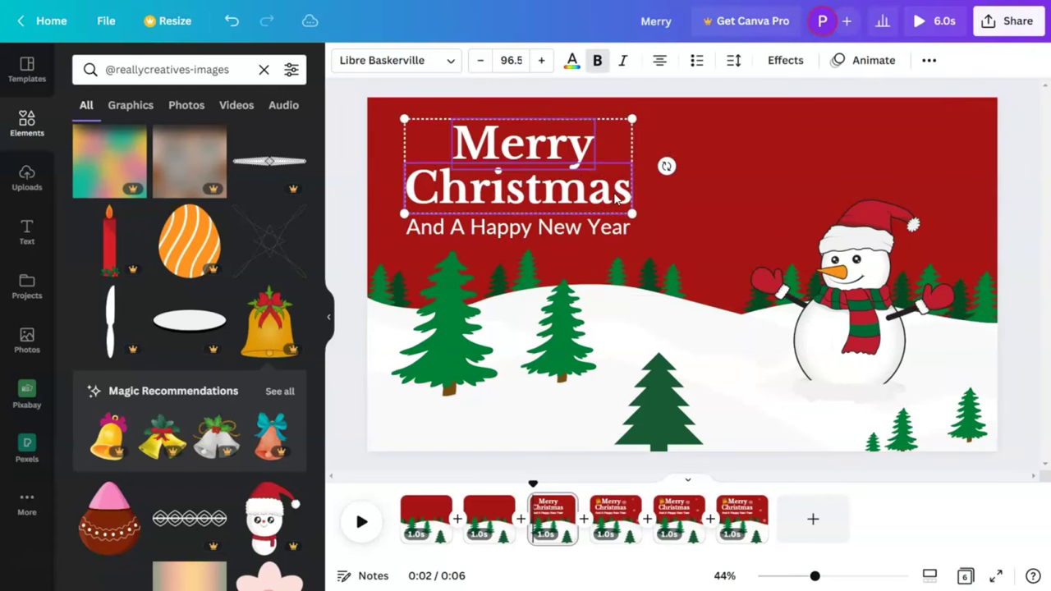
left_click(885, 69)
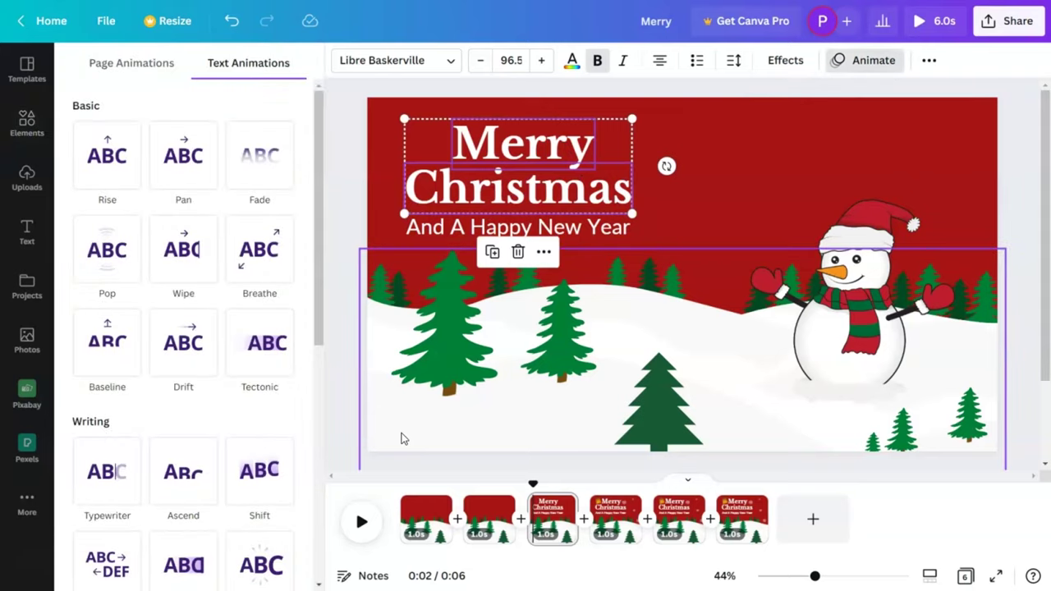
left_click_drag(323, 306, 342, 316)
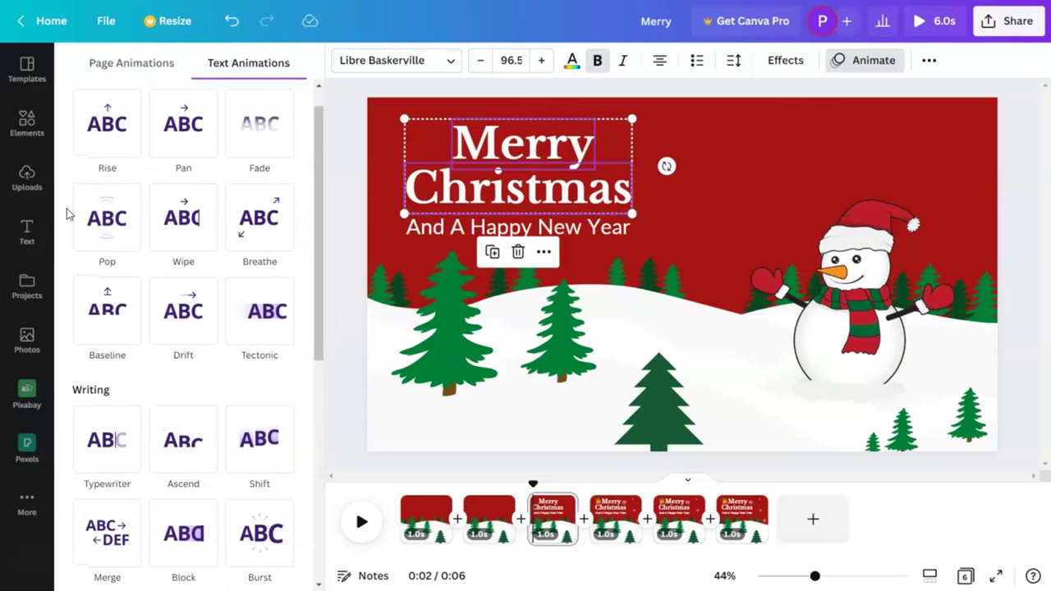
left_click(114, 228)
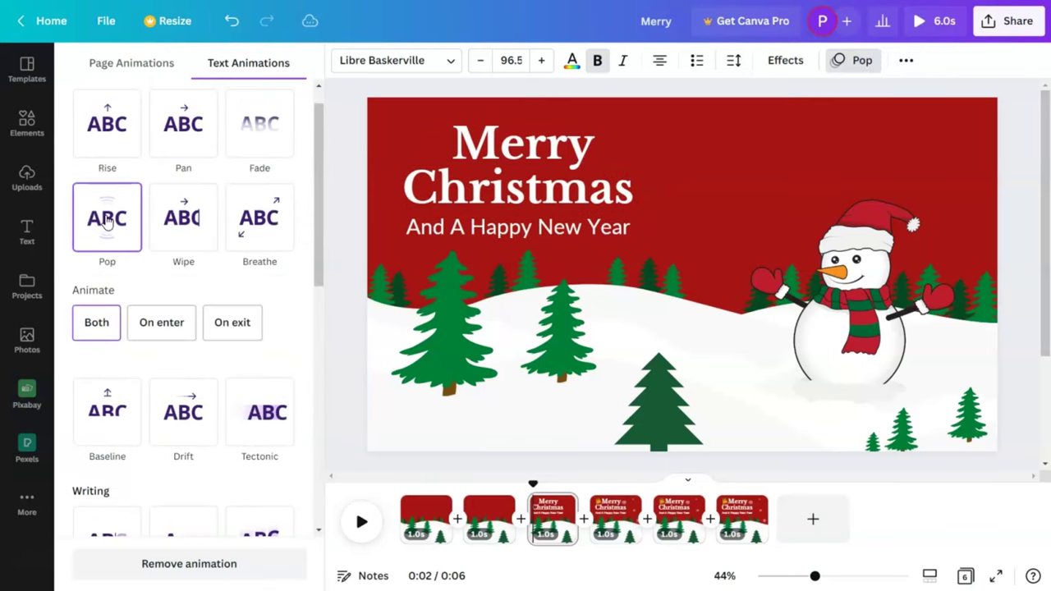
left_click(168, 322)
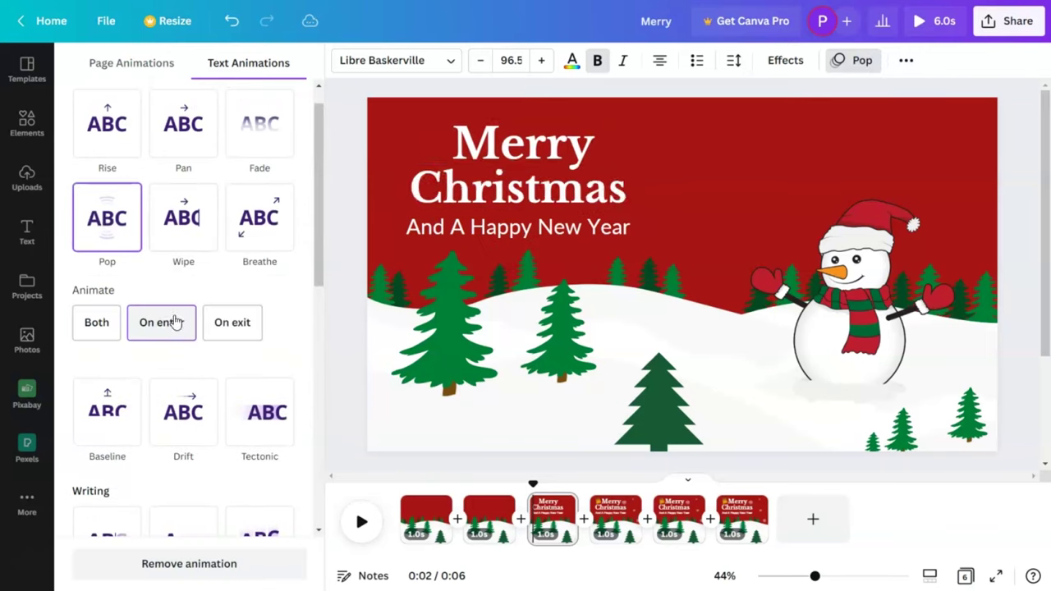
Apply the Block text animation to "And A Happy New Year" on enter only, keeping "Merry Christmas" on Pop on enter.
left_click(412, 230)
left_click_drag(316, 257, 300, 527)
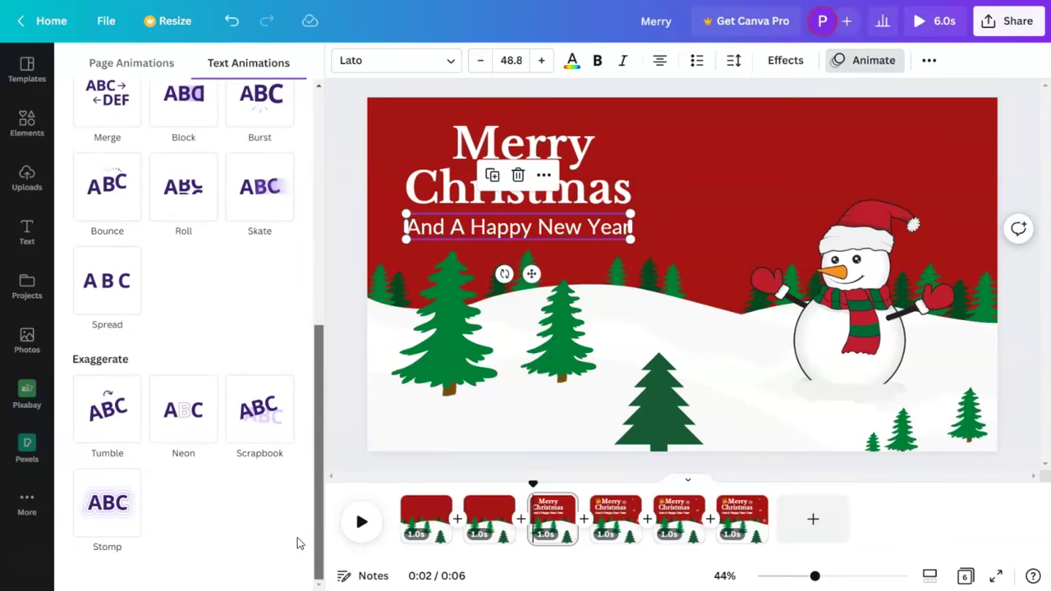
left_click_drag(321, 484, 324, 378)
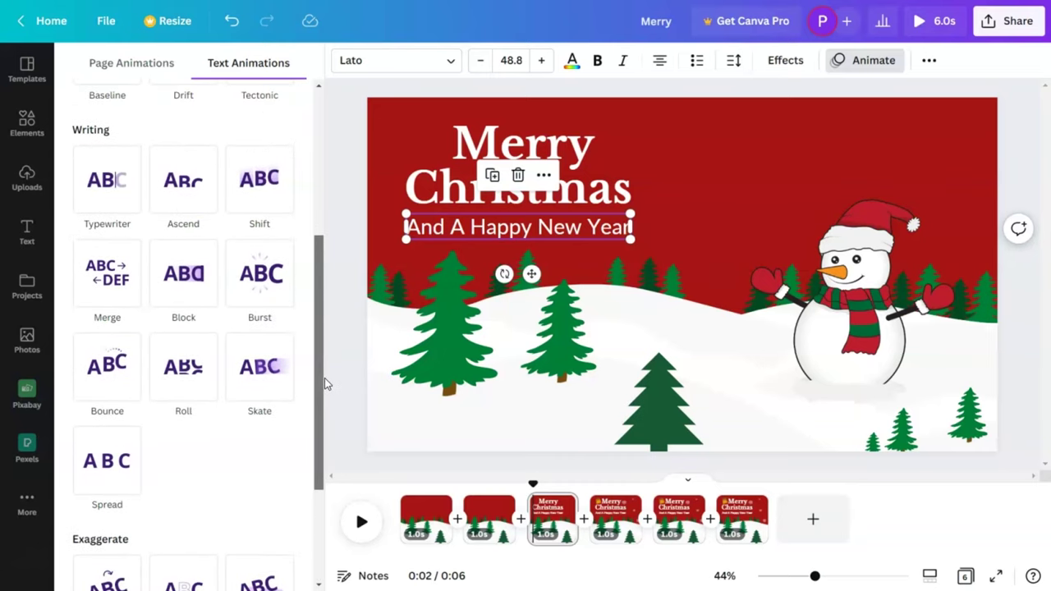
left_click(199, 289)
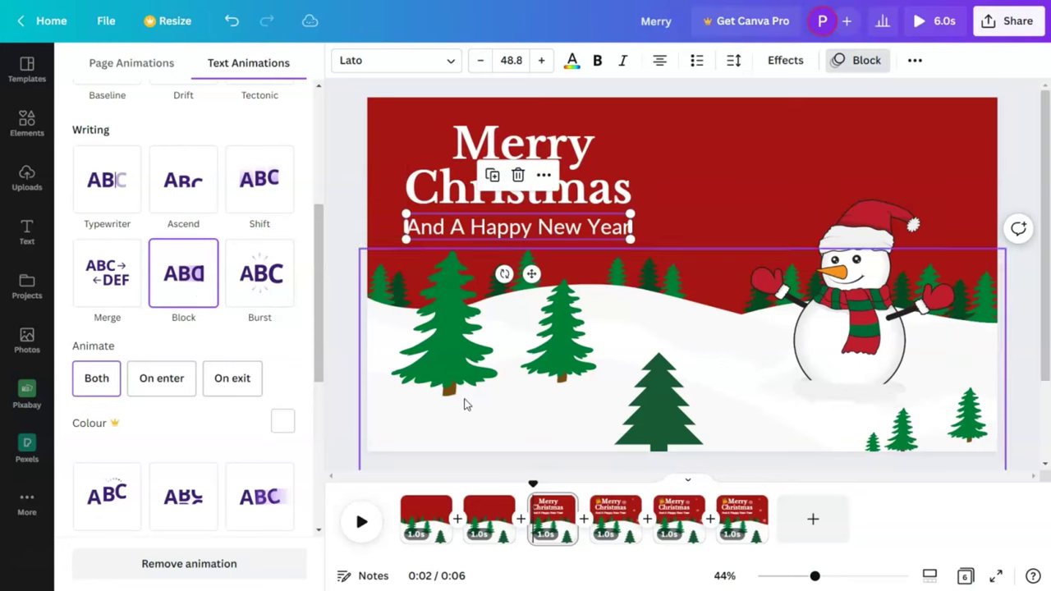
left_click(183, 383)
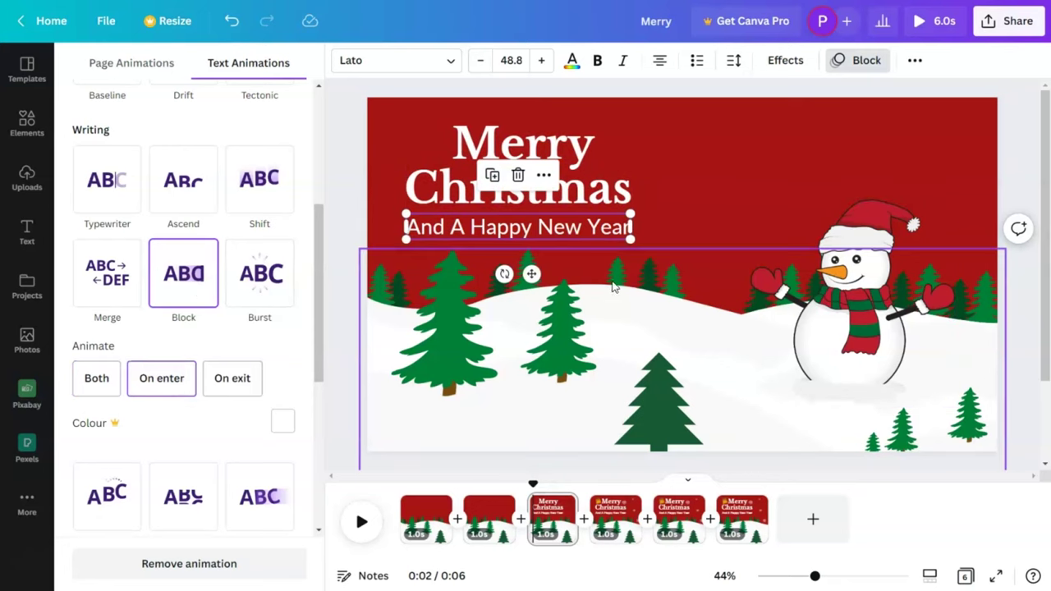
left_click(430, 190)
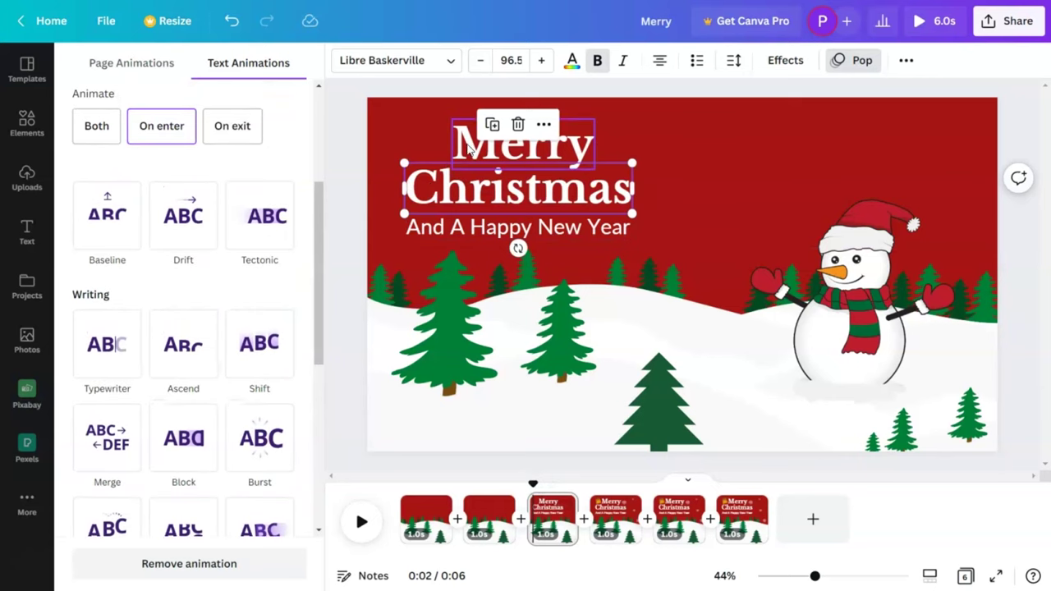
left_click(148, 139)
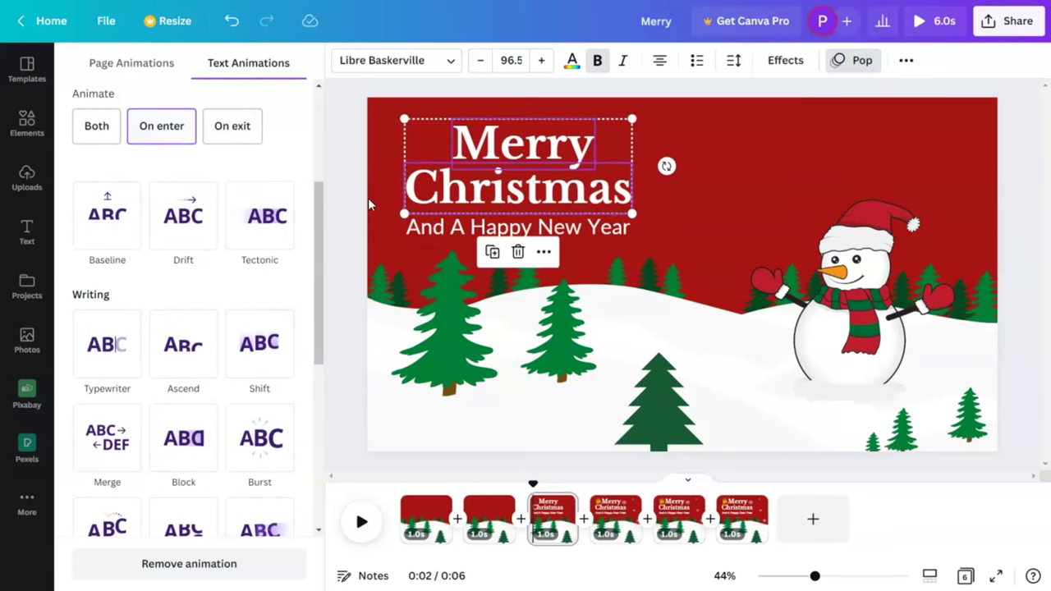
Apply the Scrapbook element animation to the bell on the fourth page.
left_click(626, 518)
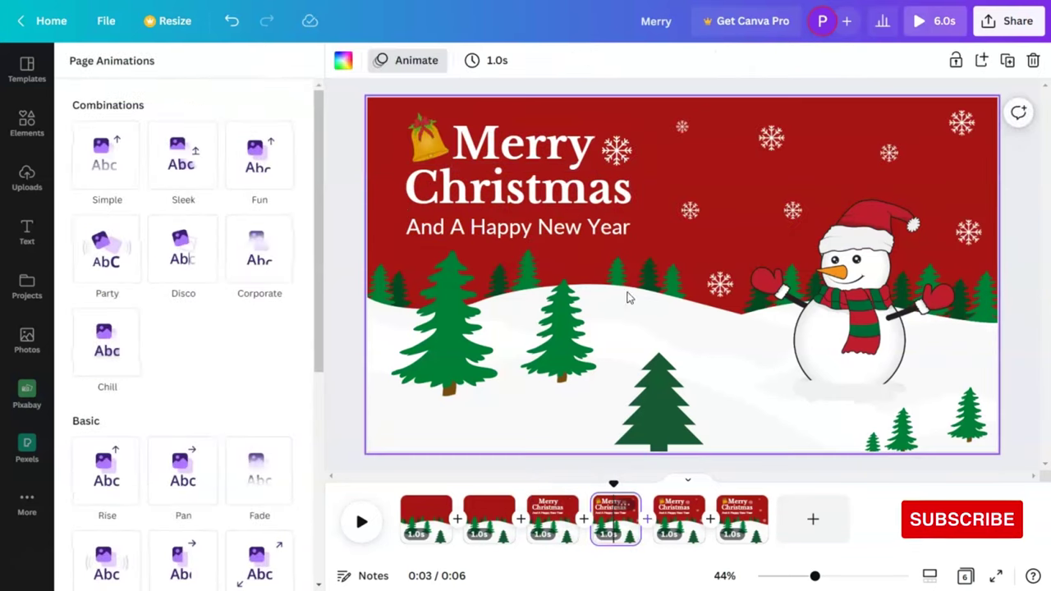
left_click(433, 148)
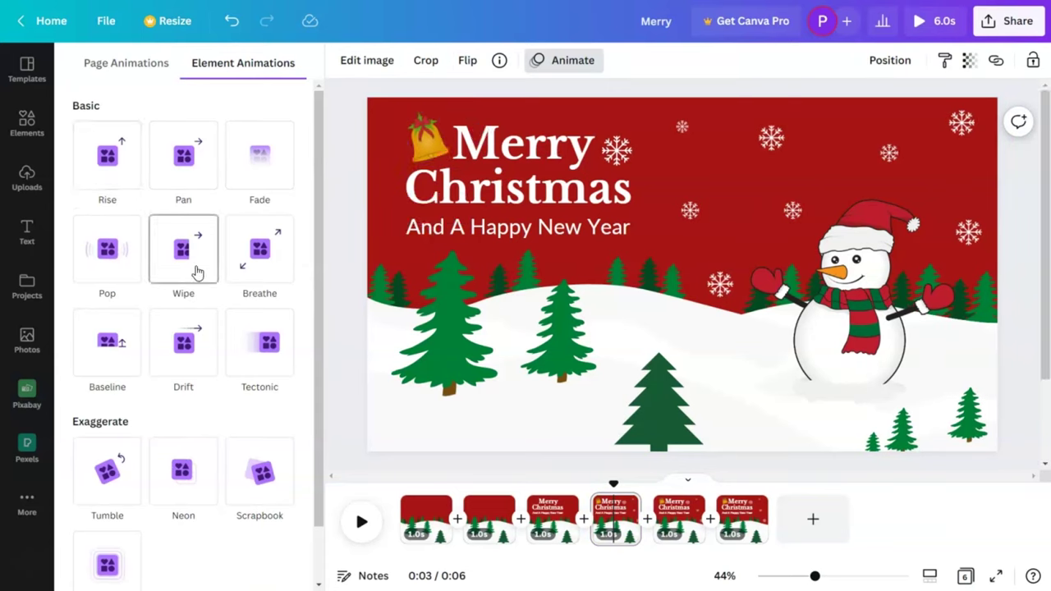
scroll(302, 369, "down", 1)
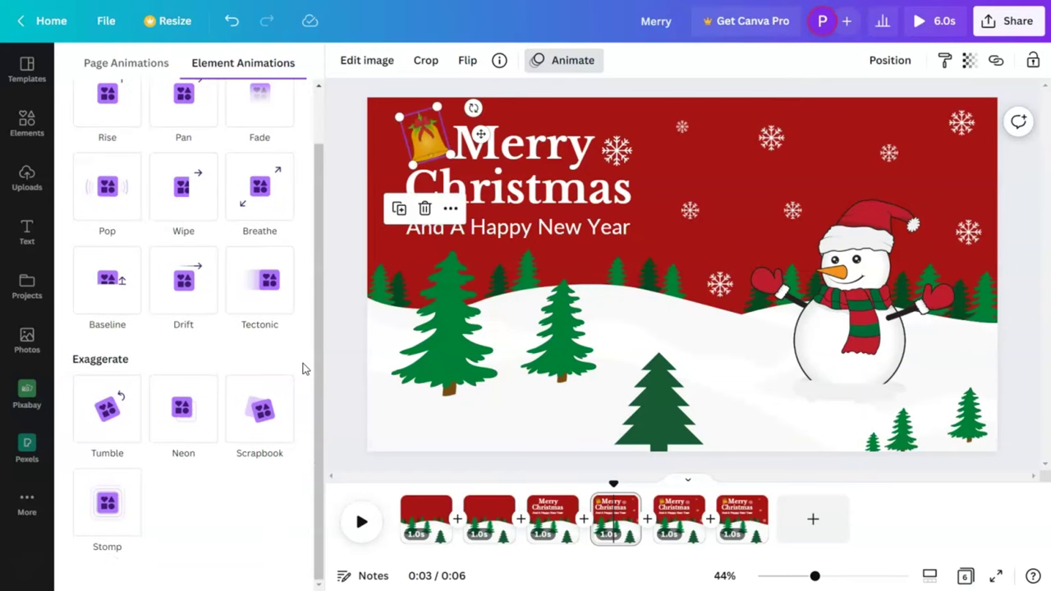
left_click(273, 421)
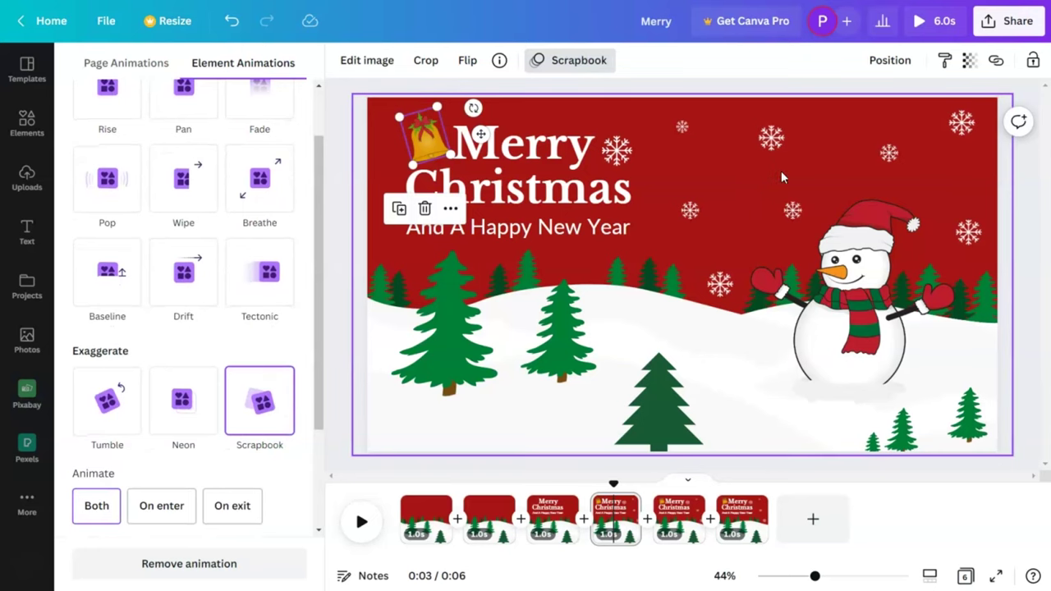
Apply the Fade animation, on enter only, to all the snowflakes on the fourth page.
left_click(618, 151)
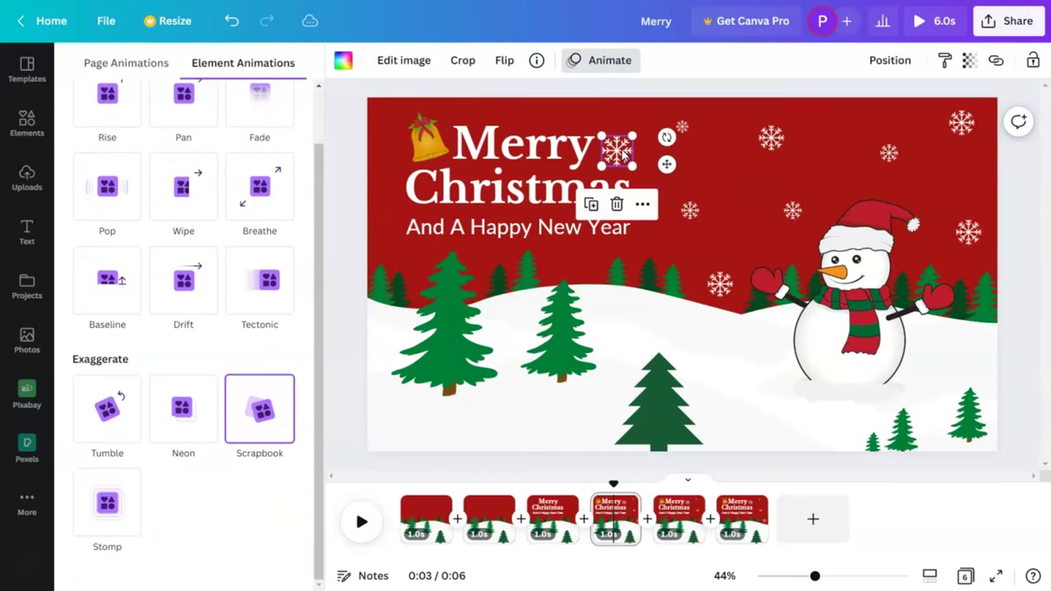
left_click(690, 211, "shift")
left_click(719, 284, "shift")
left_click(793, 211, "shift")
left_click(771, 138, "shift")
left_click(682, 127, "shift")
left_click(889, 154, "shift")
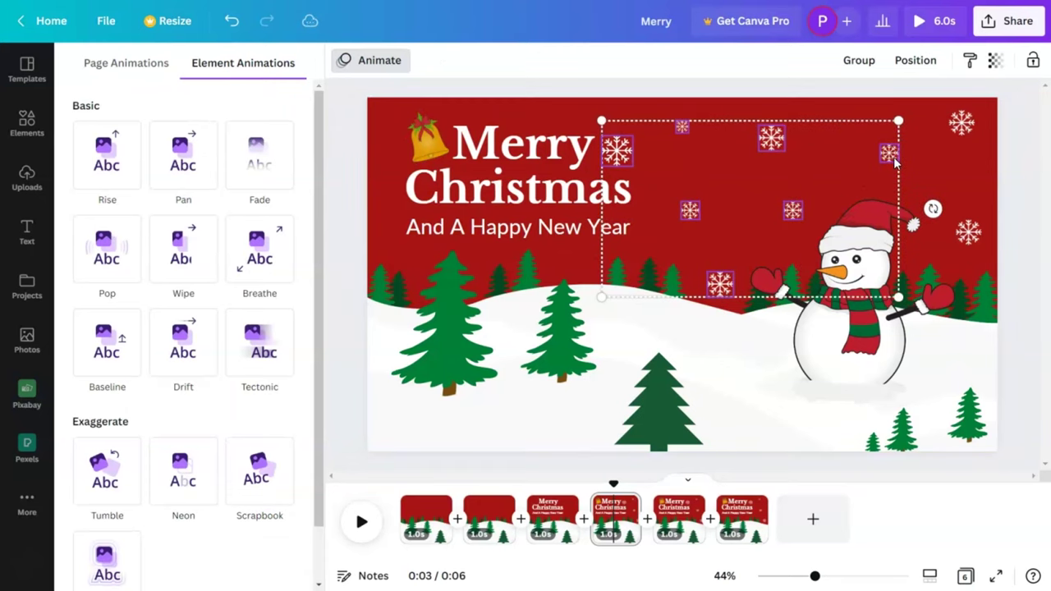
left_click(961, 122, "shift")
left_click(969, 234, "shift")
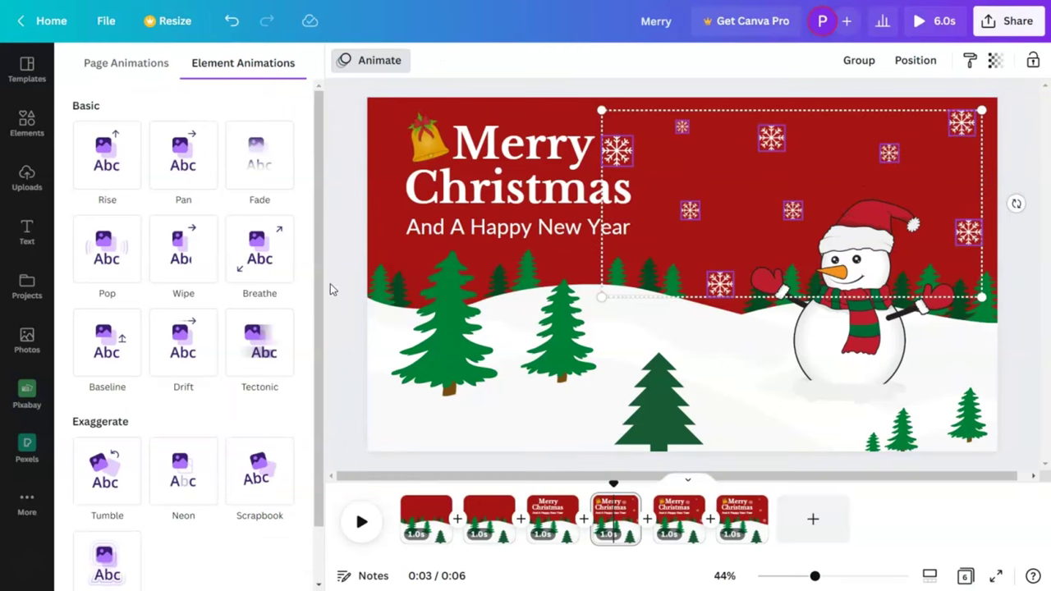
left_click(276, 183)
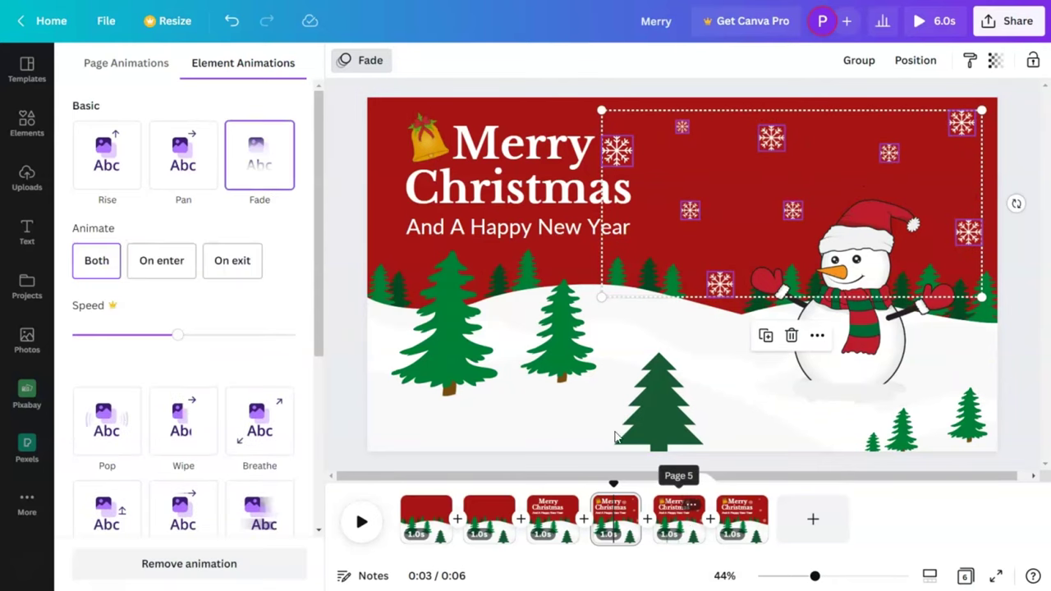
left_click(159, 261)
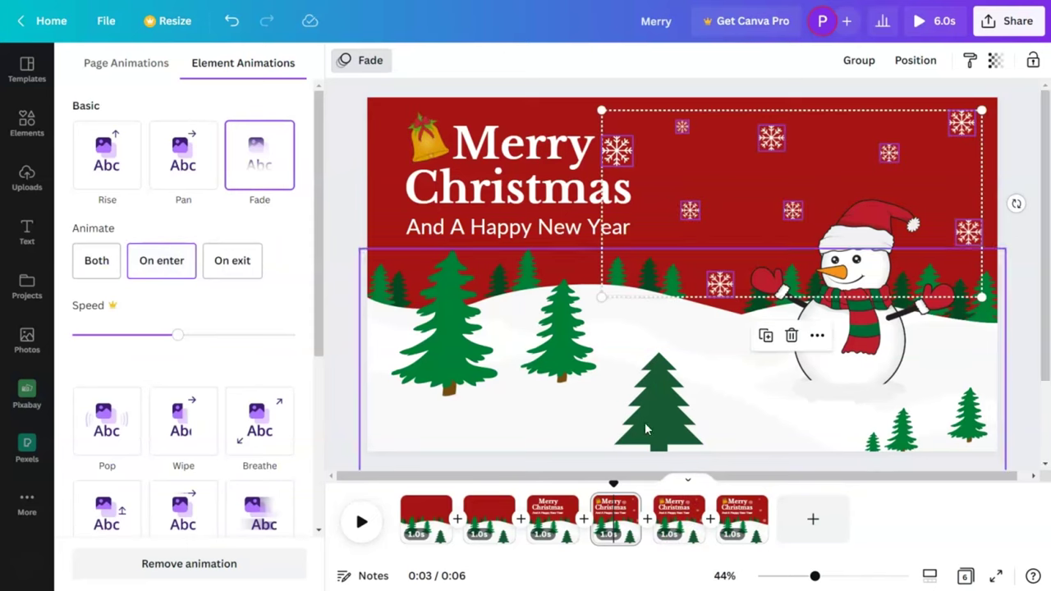
Go to the fifth page and search the elements library for "snow".
left_click(678, 511)
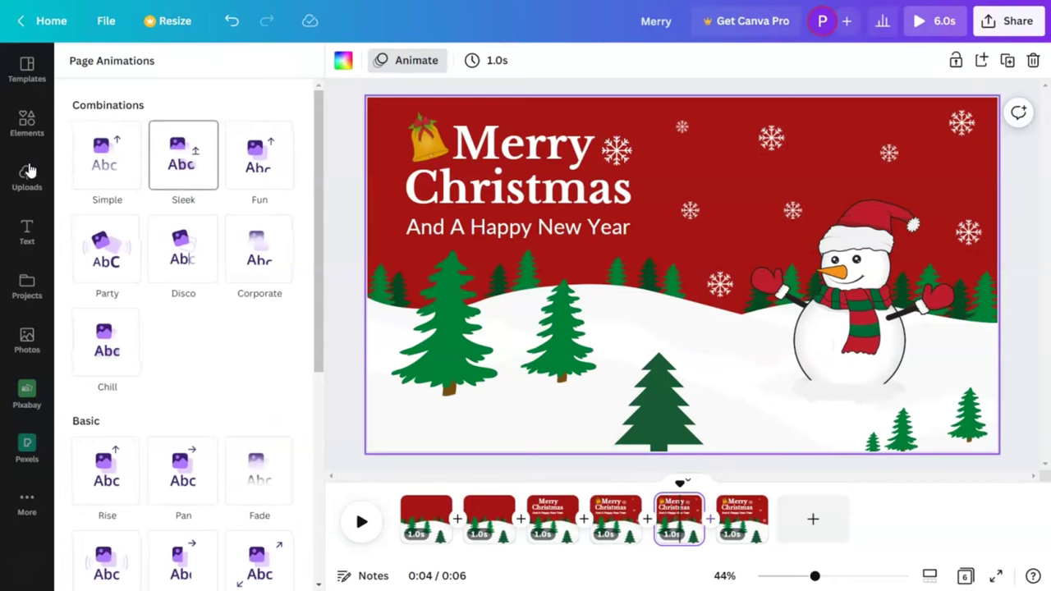
left_click(27, 123)
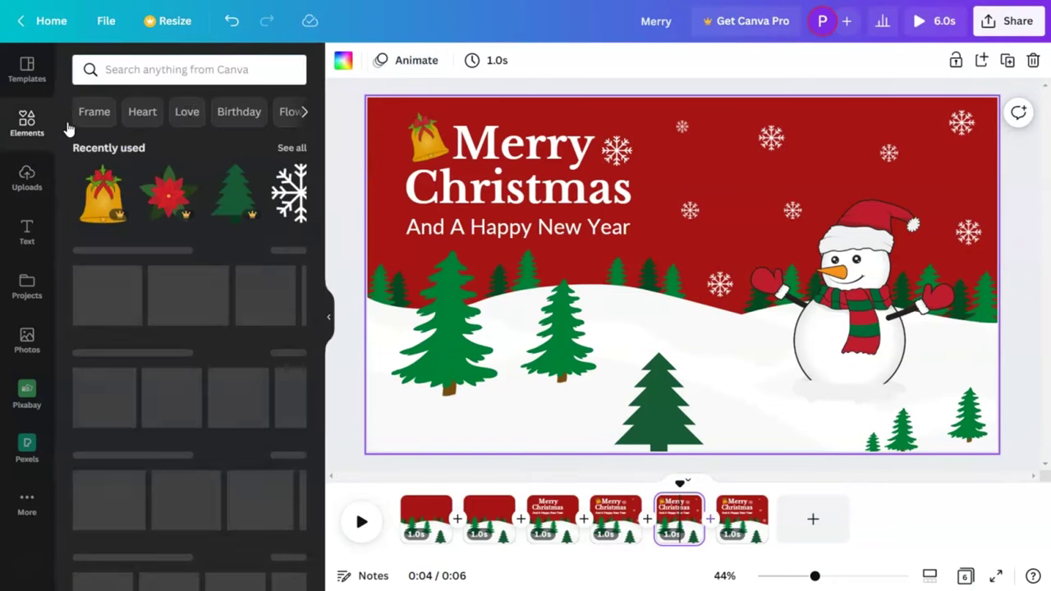
left_click(198, 69)
type("snow")
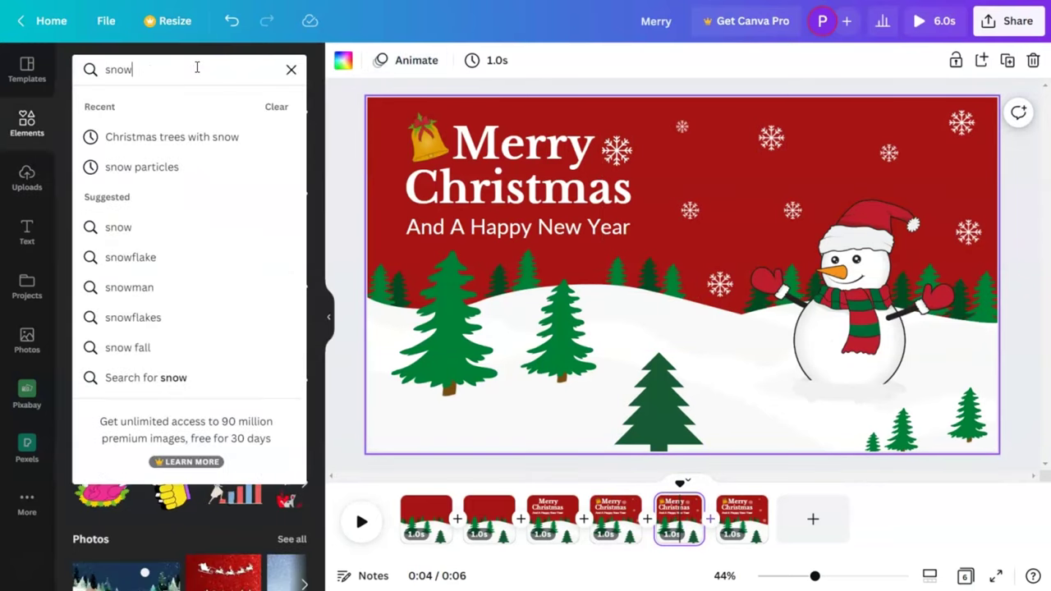
key("Return")
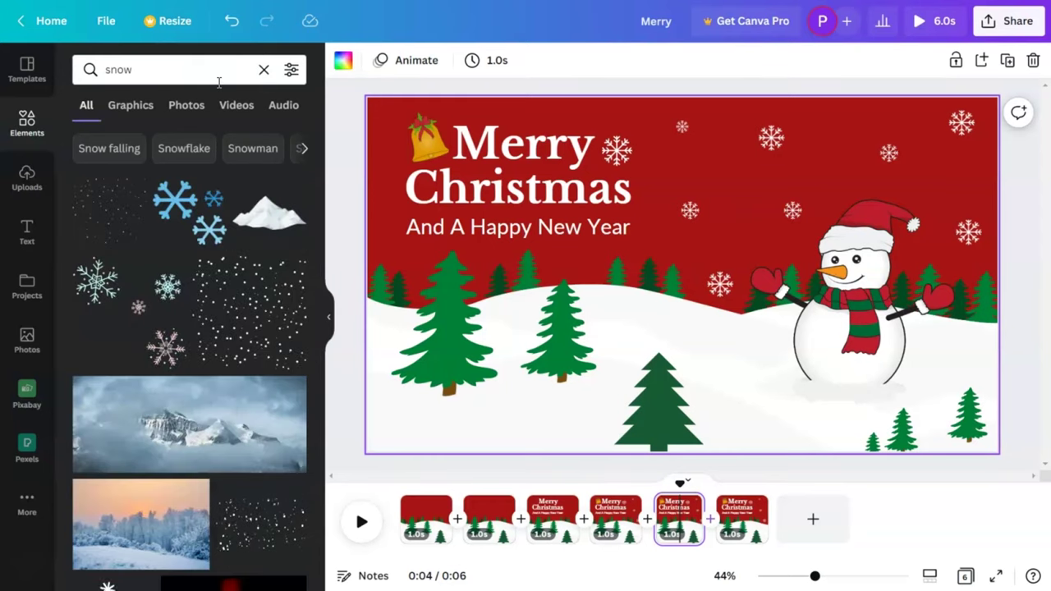
Try adding the white snowflakes graphic from the results to the fifth page and resizing it.
scroll(277, 515, "down", 2)
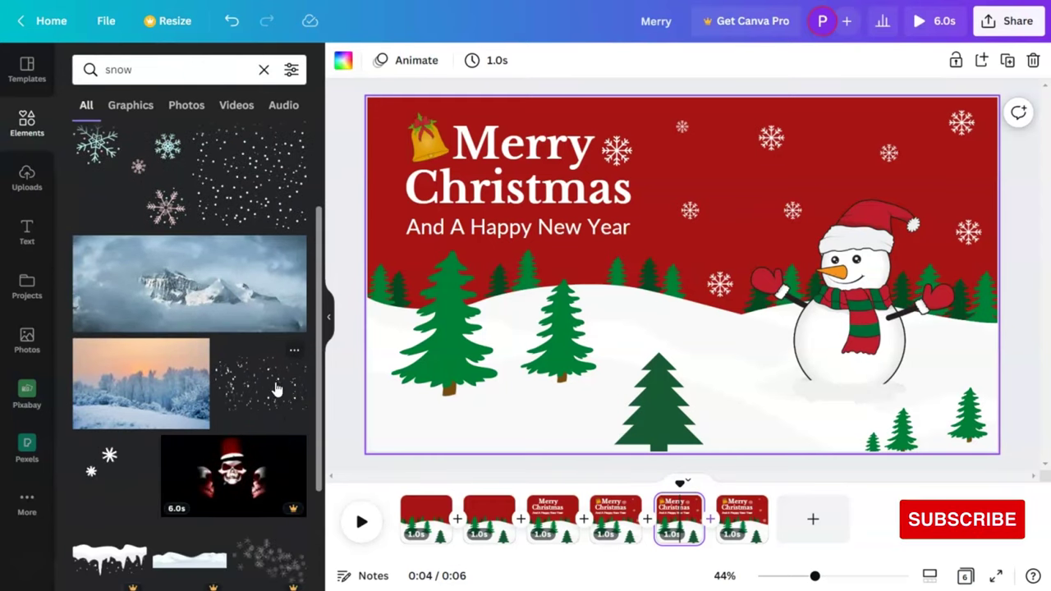
scroll(278, 390, "down", 1)
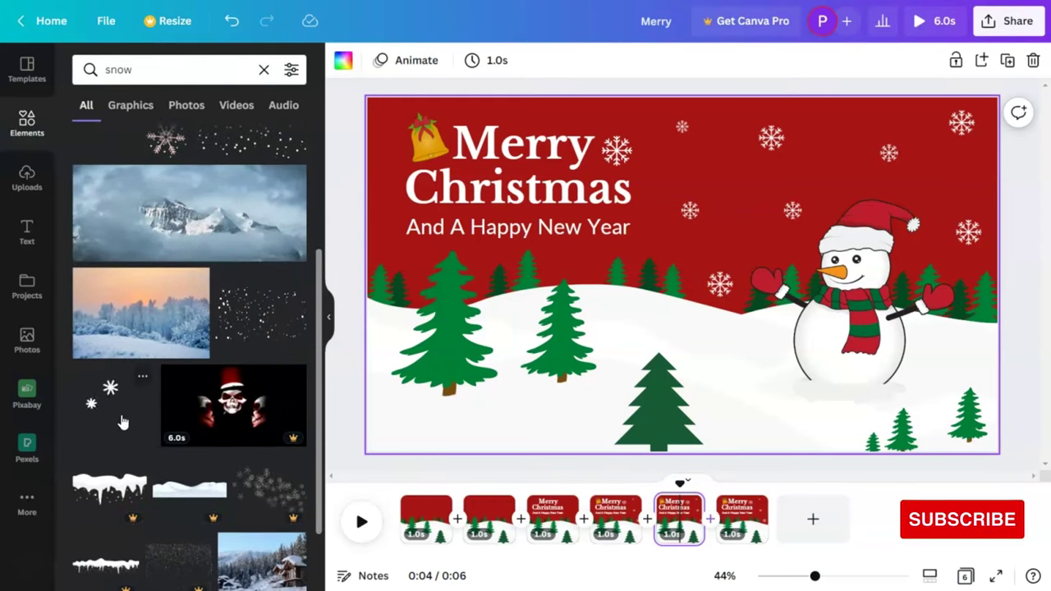
left_click(118, 420)
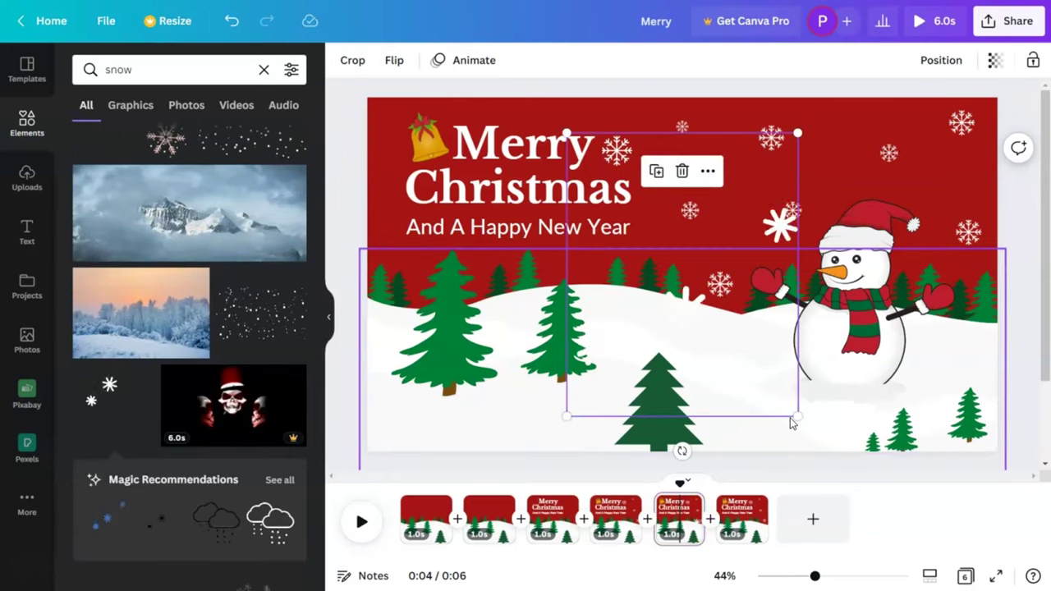
left_click_drag(797, 415, 667, 154)
left_click(327, 376)
scroll(230, 377, "down", 4)
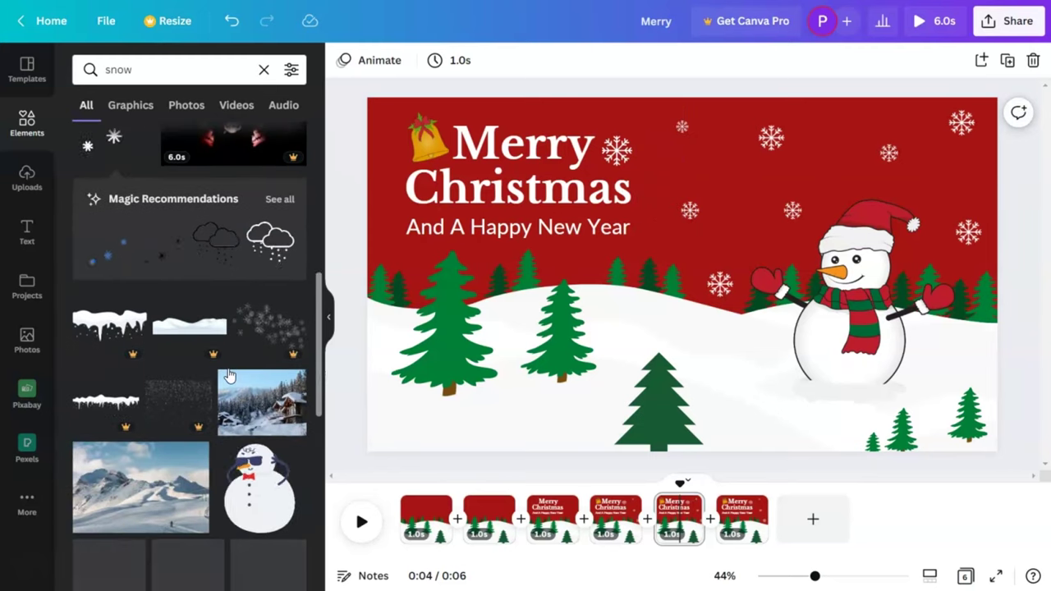
Look through the "snow" search results for a falling-snow graphic.
scroll(230, 374, "down", 2)
scroll(229, 376, "down", 3)
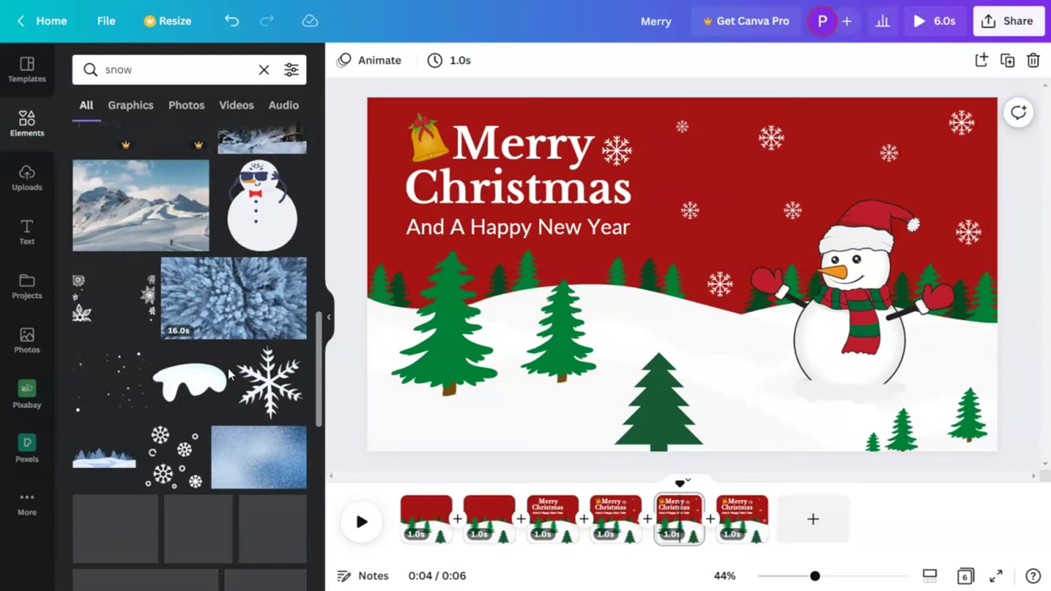
scroll(230, 375, "down", 3)
scroll(229, 376, "down", 5)
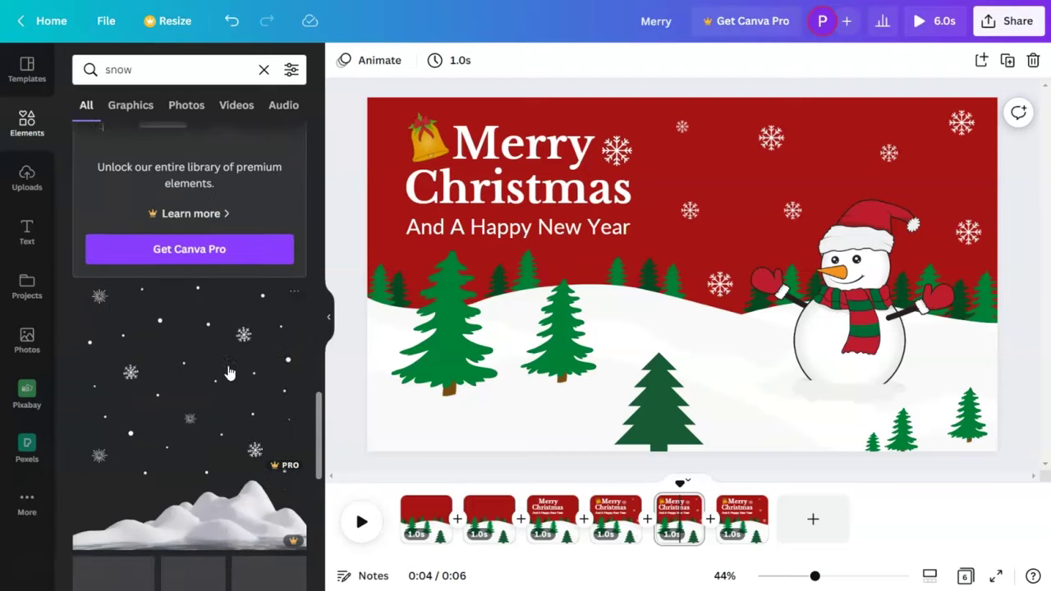
scroll(230, 373, "down", 1)
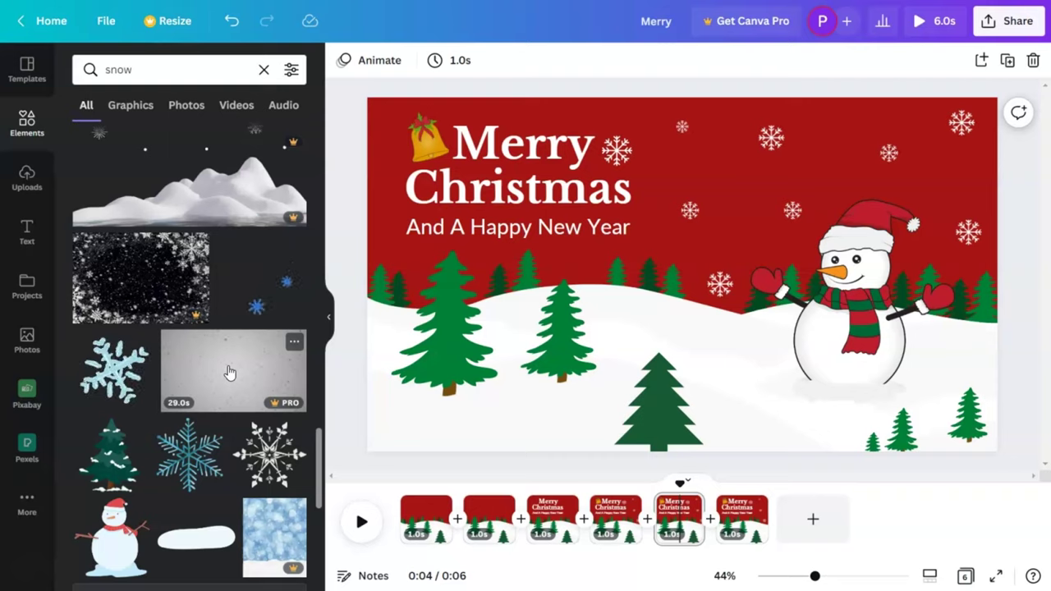
scroll(230, 373, "down", 8)
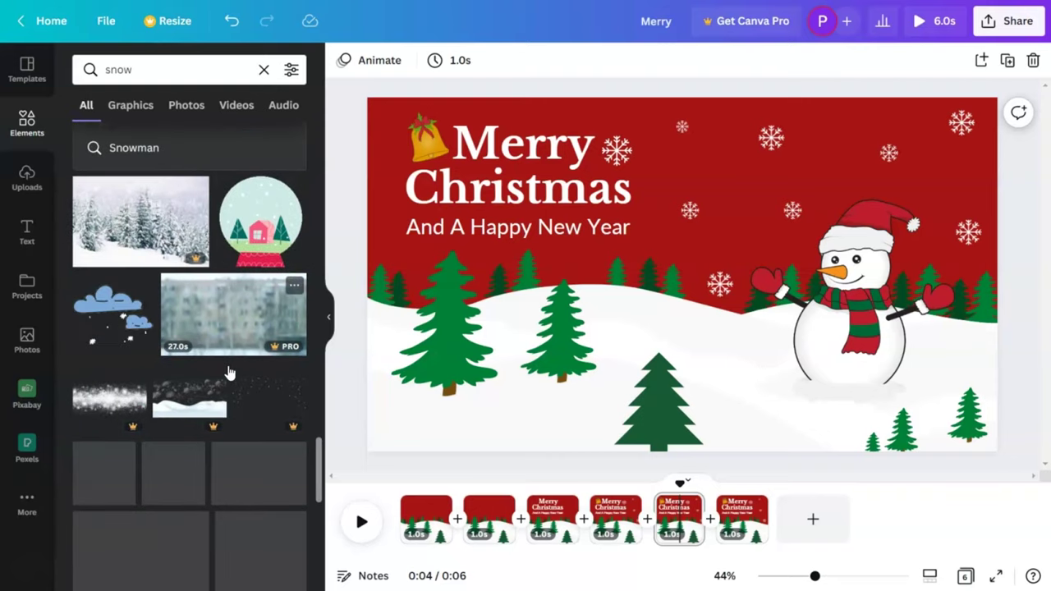
scroll(229, 373, "down", 10)
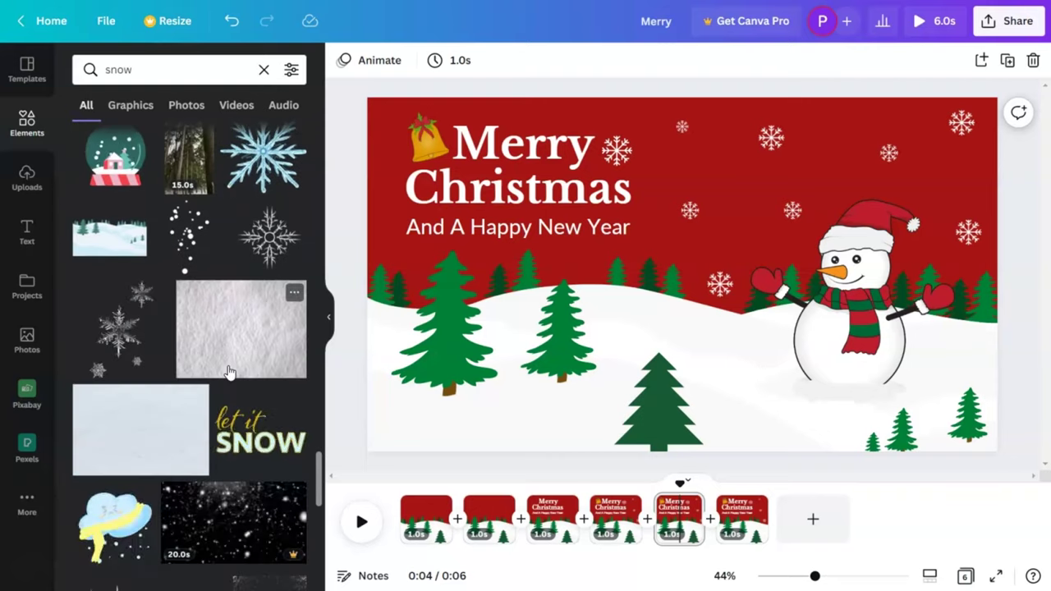
scroll(232, 374, "down", 5)
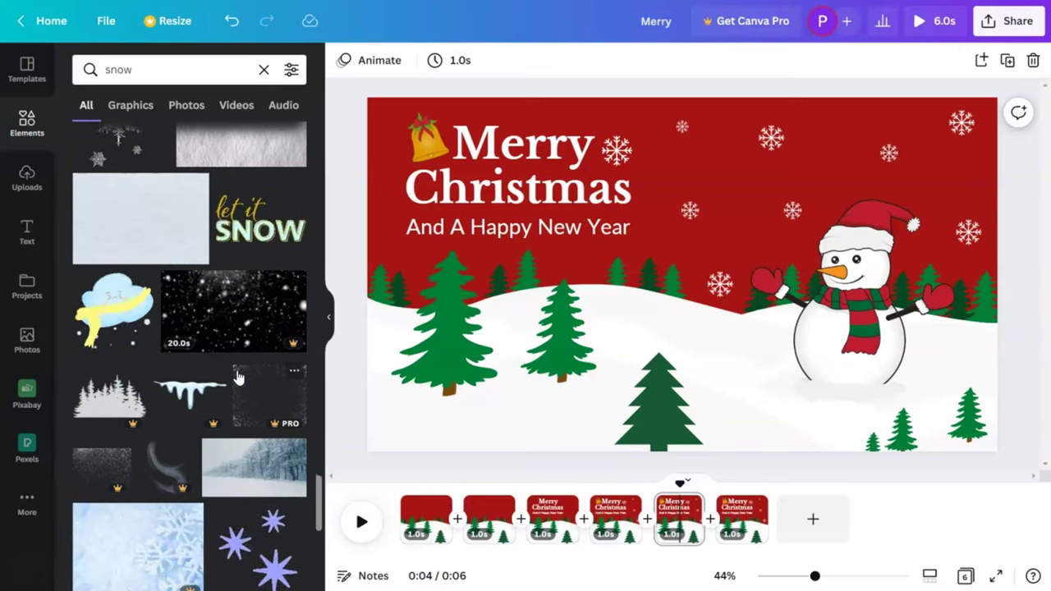
scroll(237, 376, "down", 3)
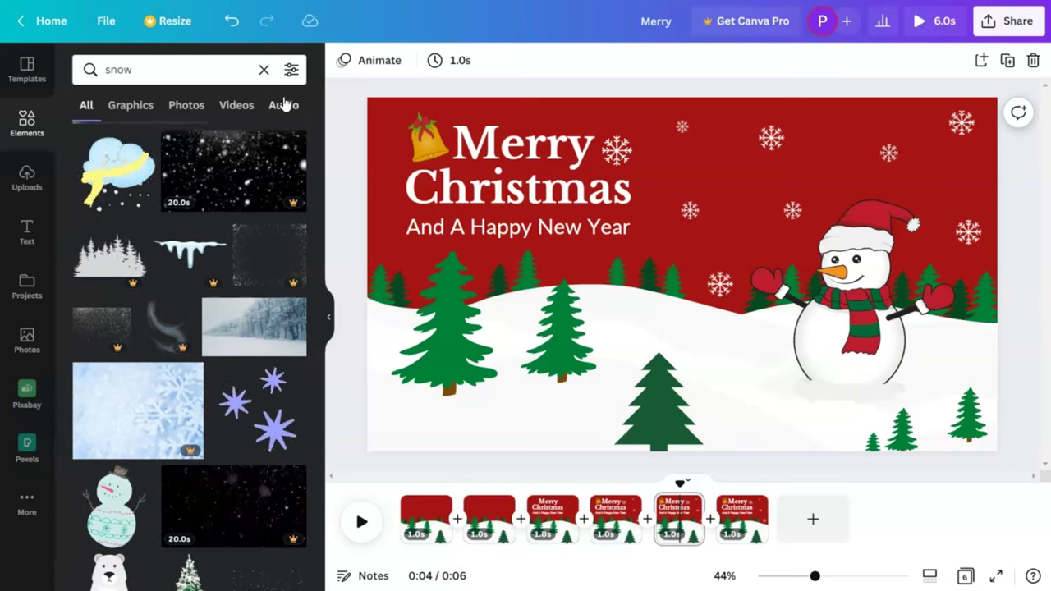
Filter the "snow" results to animated elements only.
left_click(291, 69)
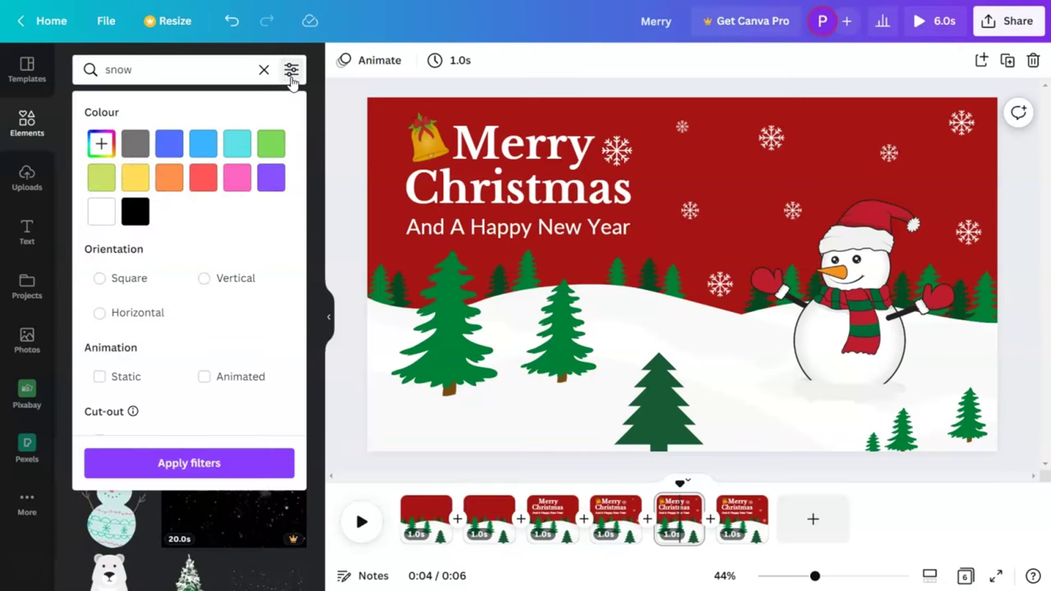
left_click(205, 376)
left_click(230, 465)
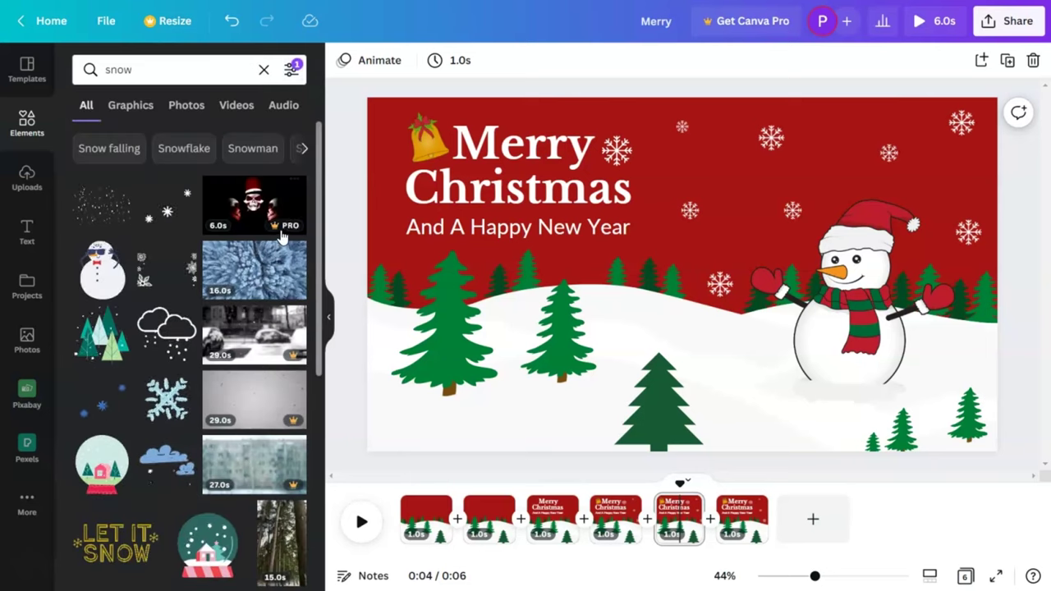
Try overlaying the fifth page with the enlarged falling-snow graphic at a transparency of 50.
left_click(102, 215)
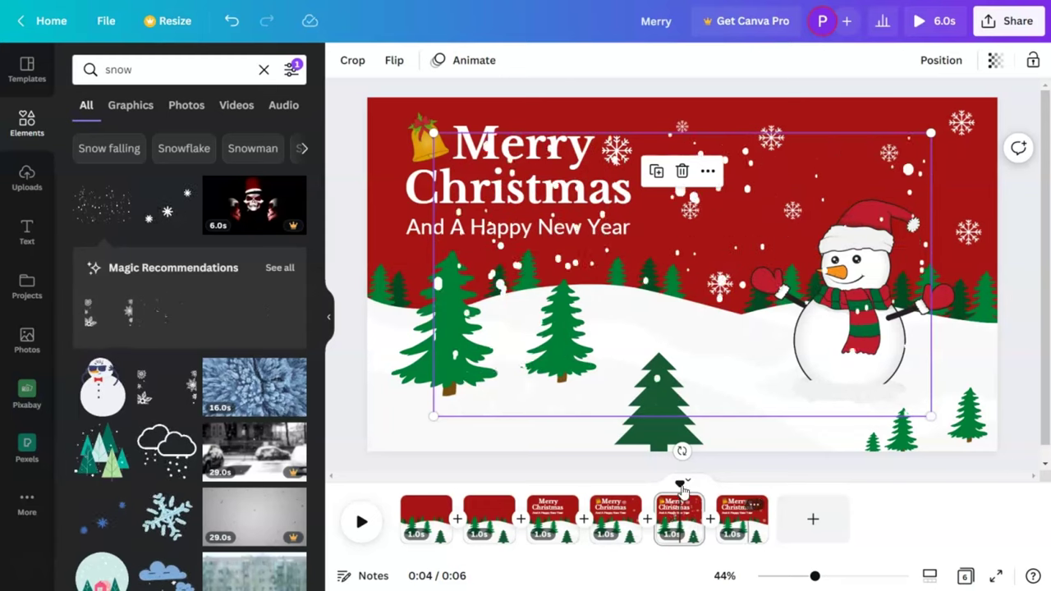
left_click_drag(644, 217, 603, 228)
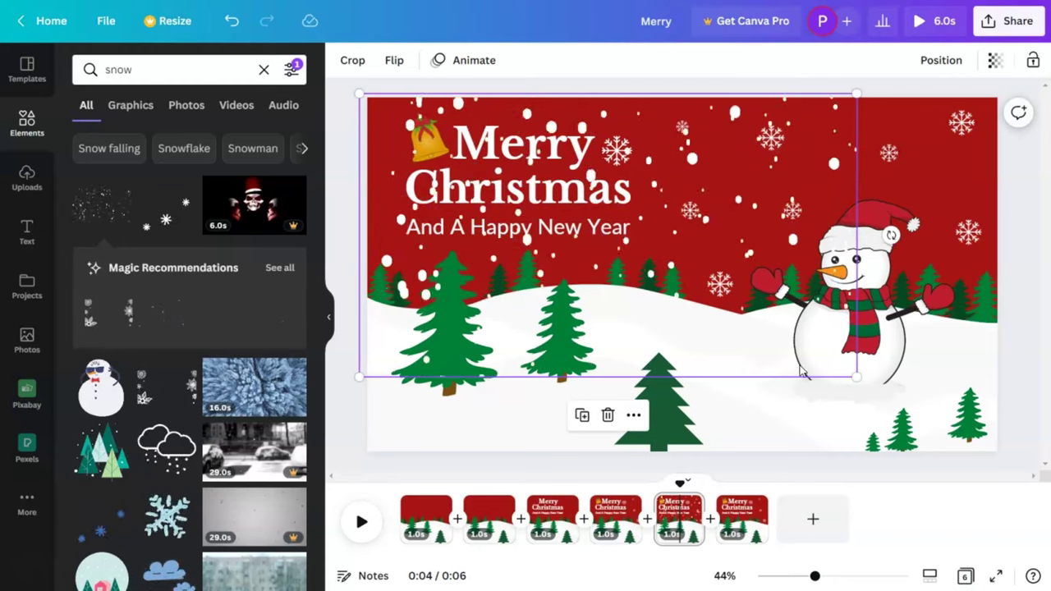
mouse_move(874, 403)
left_mouse_down()
mouse_move(877, 393)
mouse_move(903, 409)
mouse_move(881, 414)
left_mouse_up()
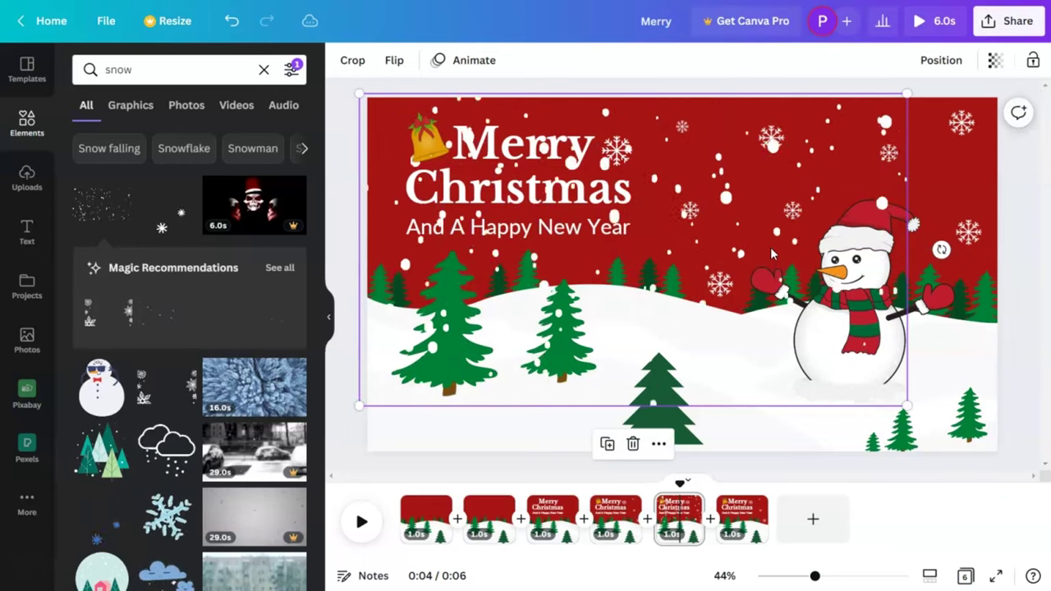
left_click(994, 62)
left_click(995, 62)
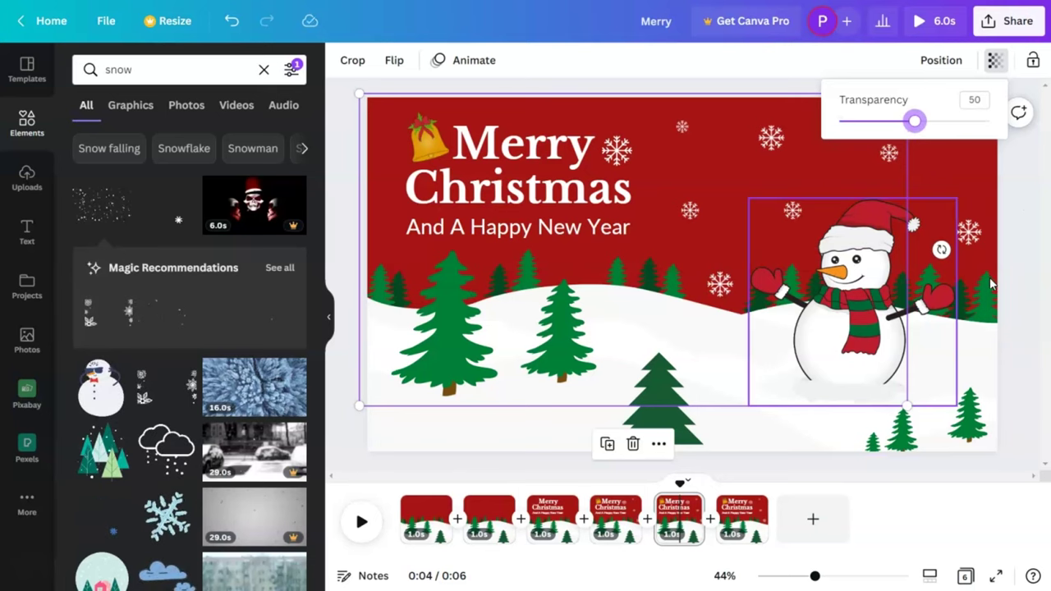
left_click(710, 308)
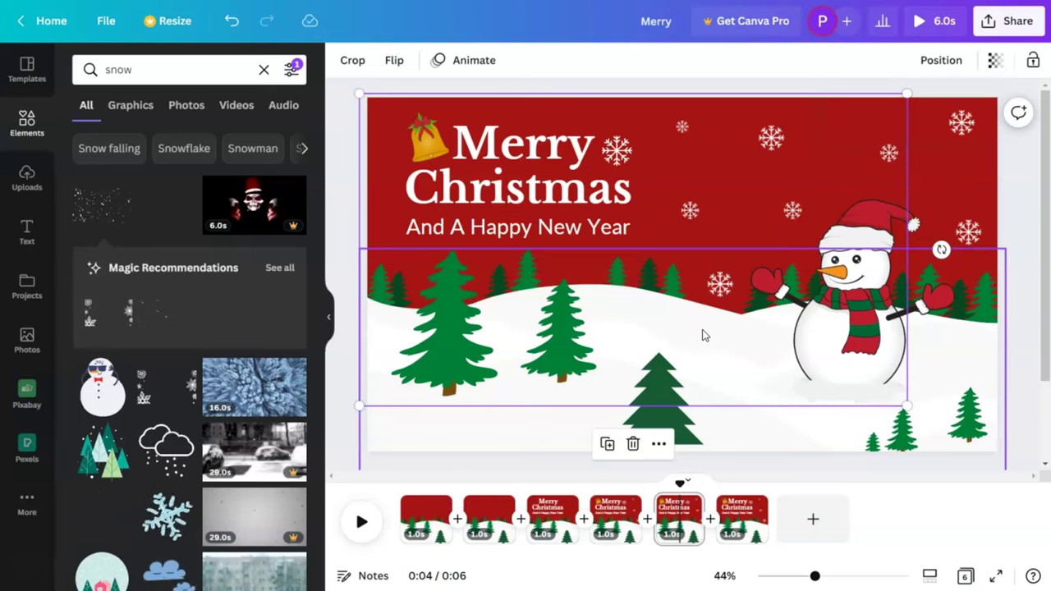
left_click(789, 231)
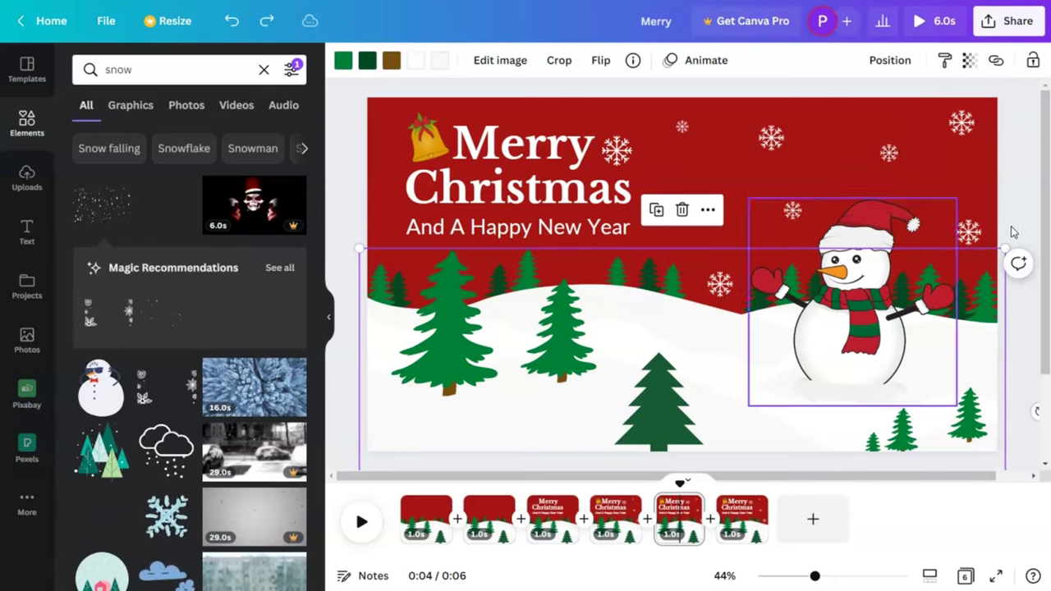
left_click(735, 233)
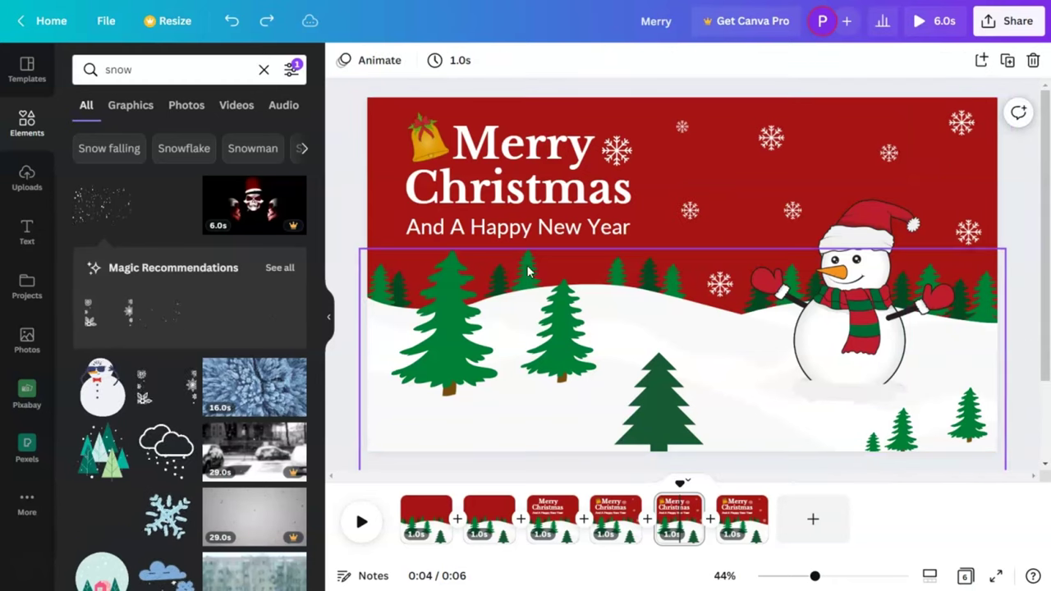
Add the falling-snow graphic enlarged to cover the whole fifth page and set its transparency to 59.
left_click_drag(654, 268, 655, 270)
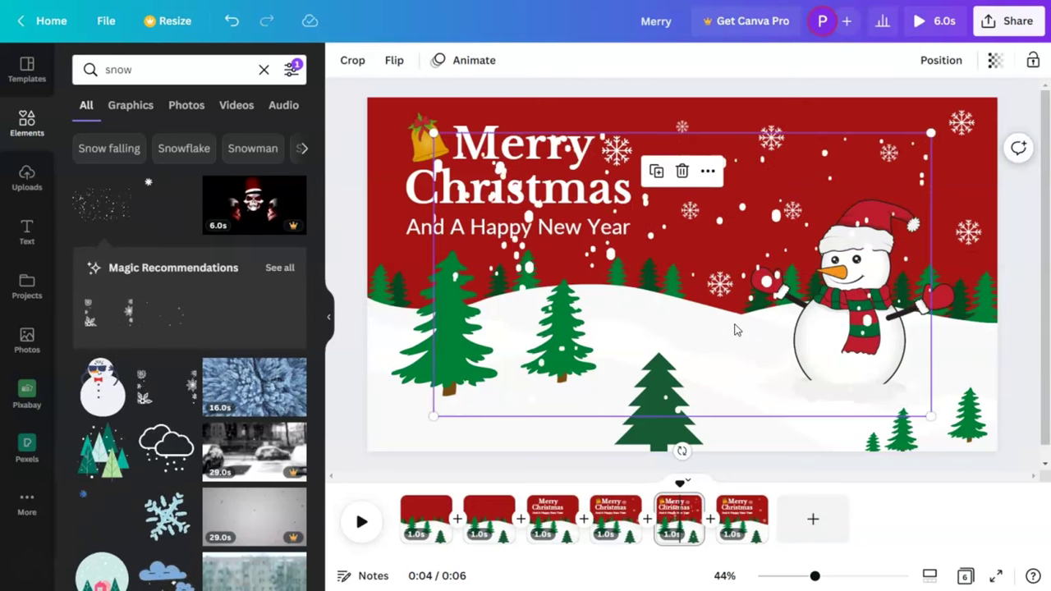
left_click_drag(931, 134, 1005, 90)
left_click(994, 61)
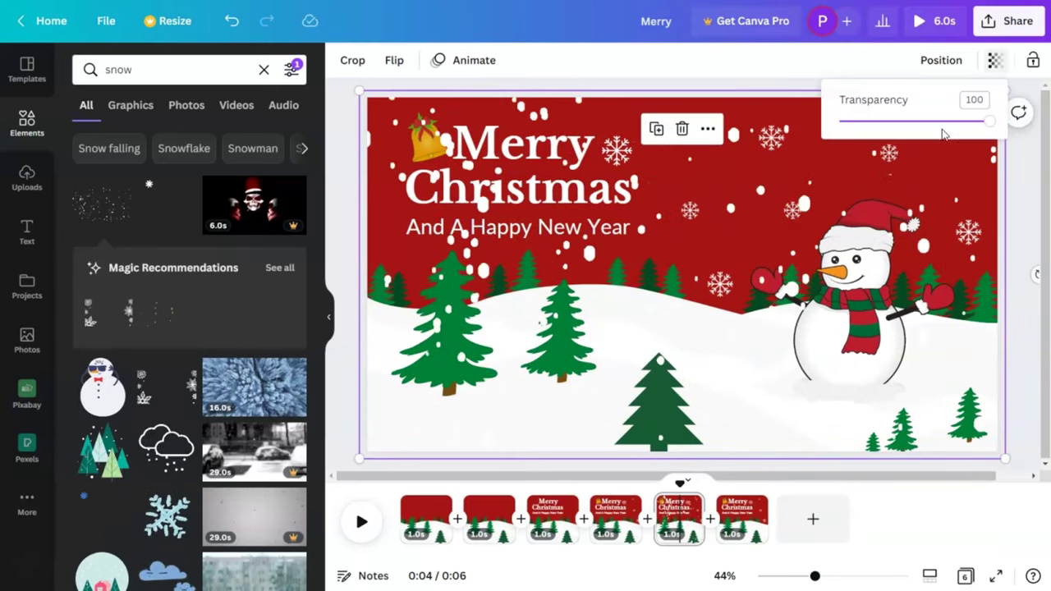
left_click(932, 122)
left_click_drag(933, 122, 928, 121)
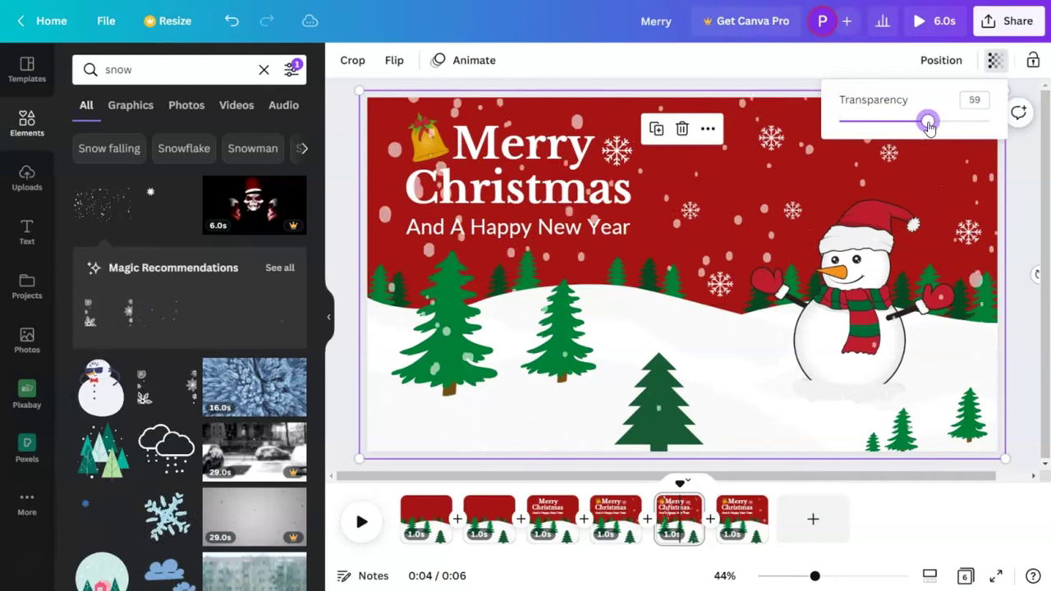
Send the falling-snow graphic to the back on the fifth page.
right_click(796, 210)
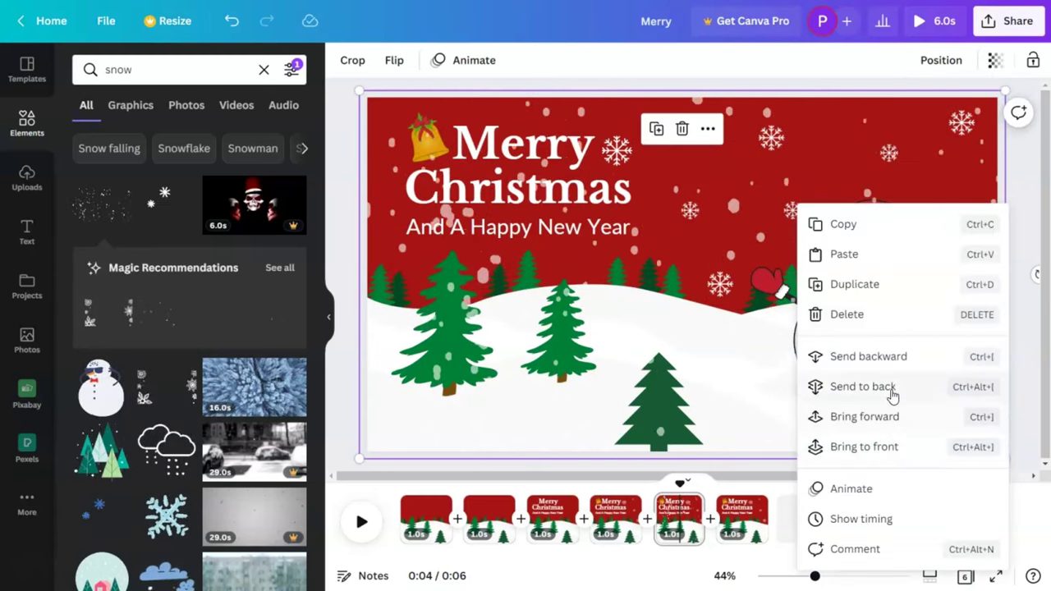
left_click(862, 385)
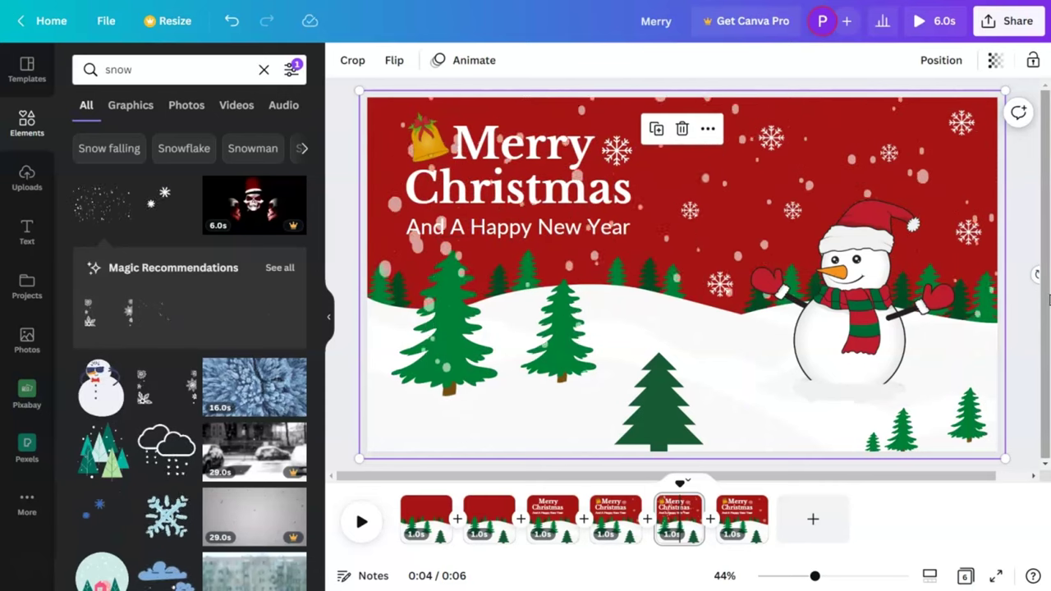
left_click(1023, 358)
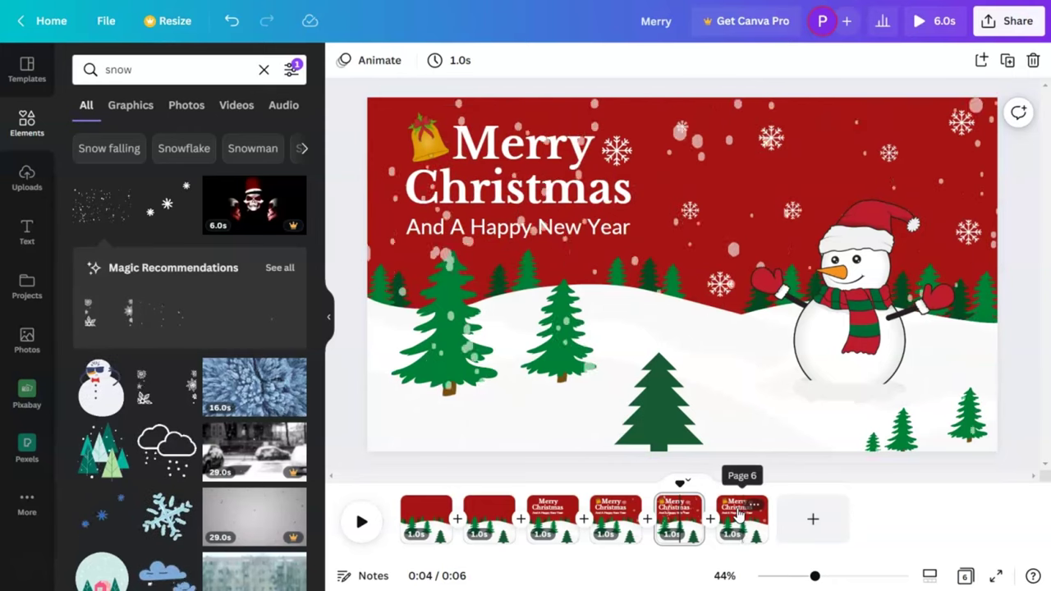
Delete the sixth page.
left_click(741, 512)
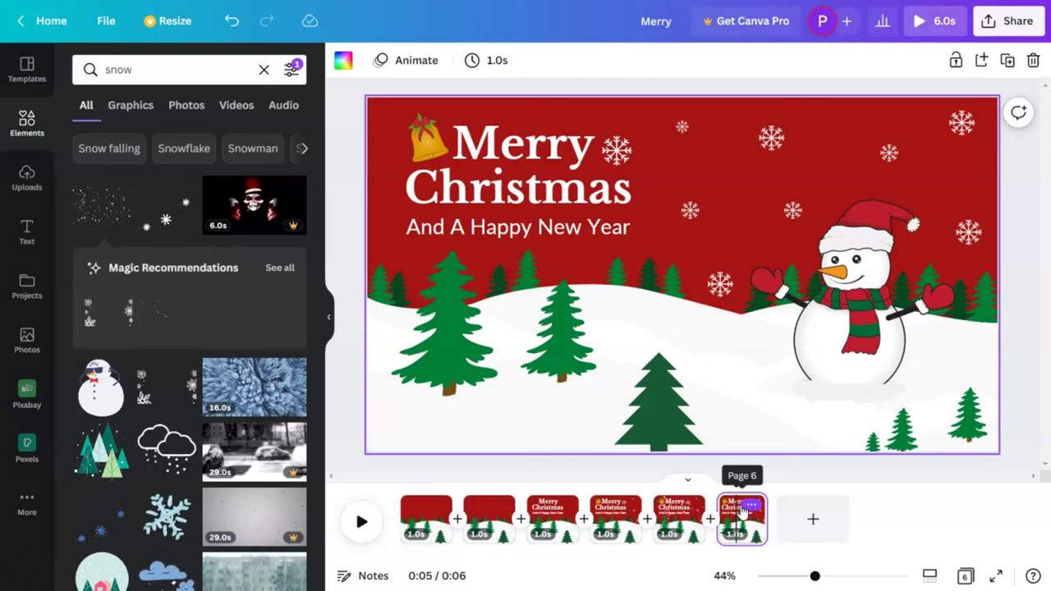
key("Delete")
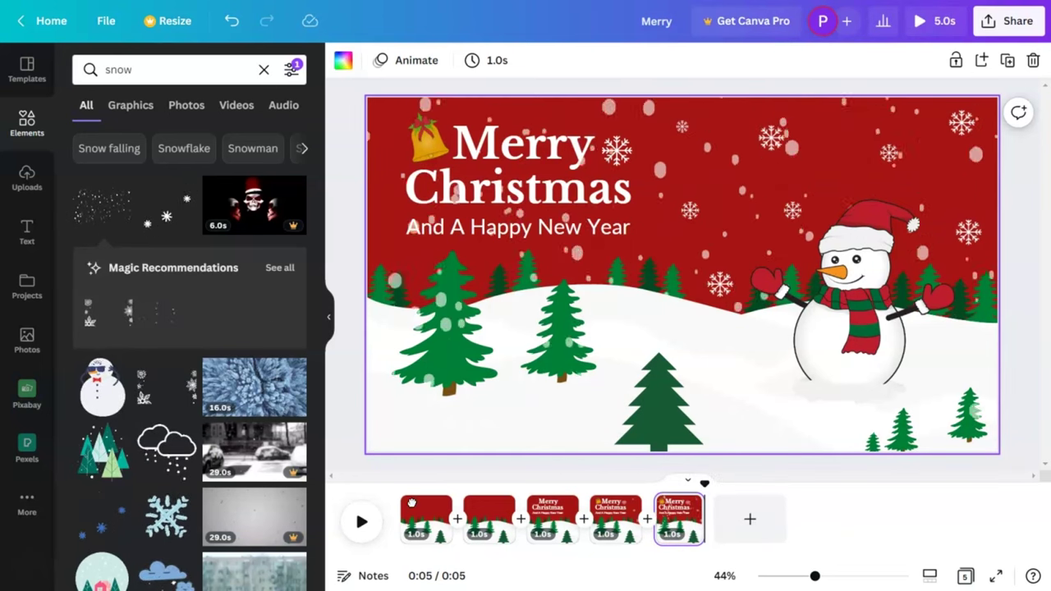
left_click(410, 488)
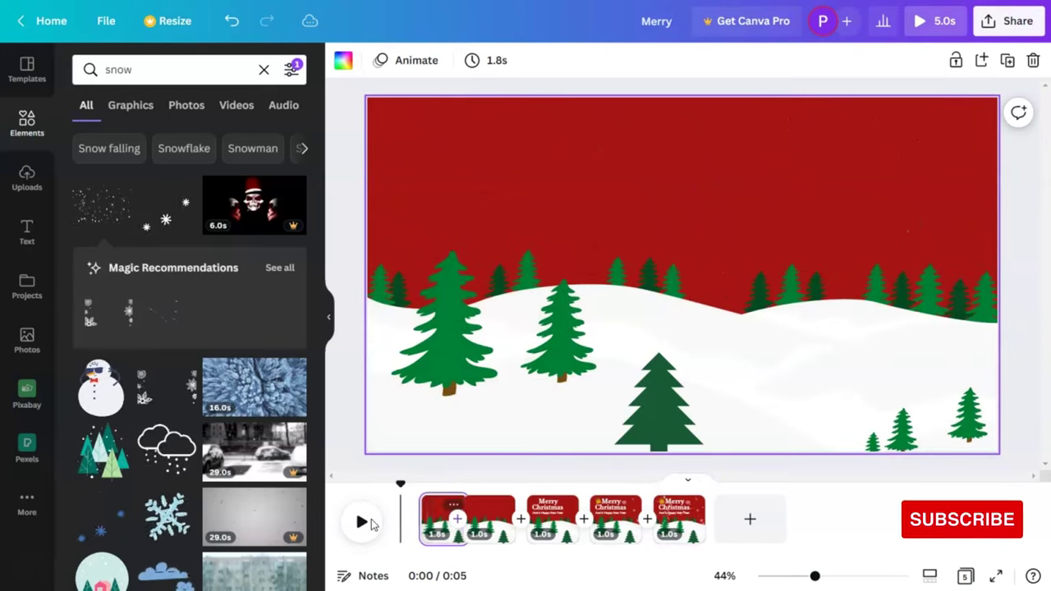
left_click_drag(402, 518, 355, 510)
key("ctrl+z")
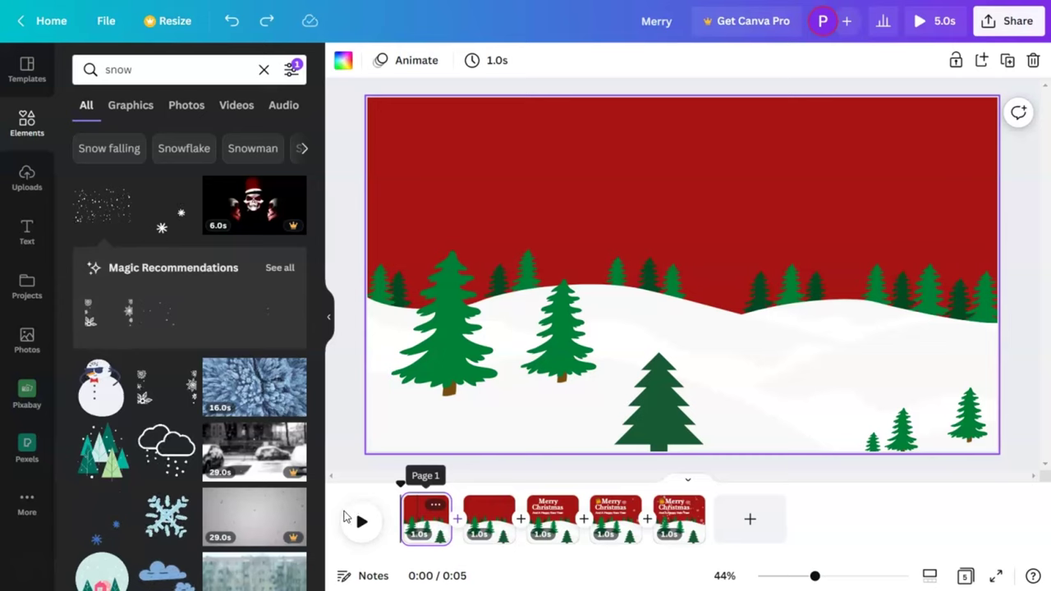
Preview the complete video in the large player, replay it, and close the preview.
left_click(359, 520)
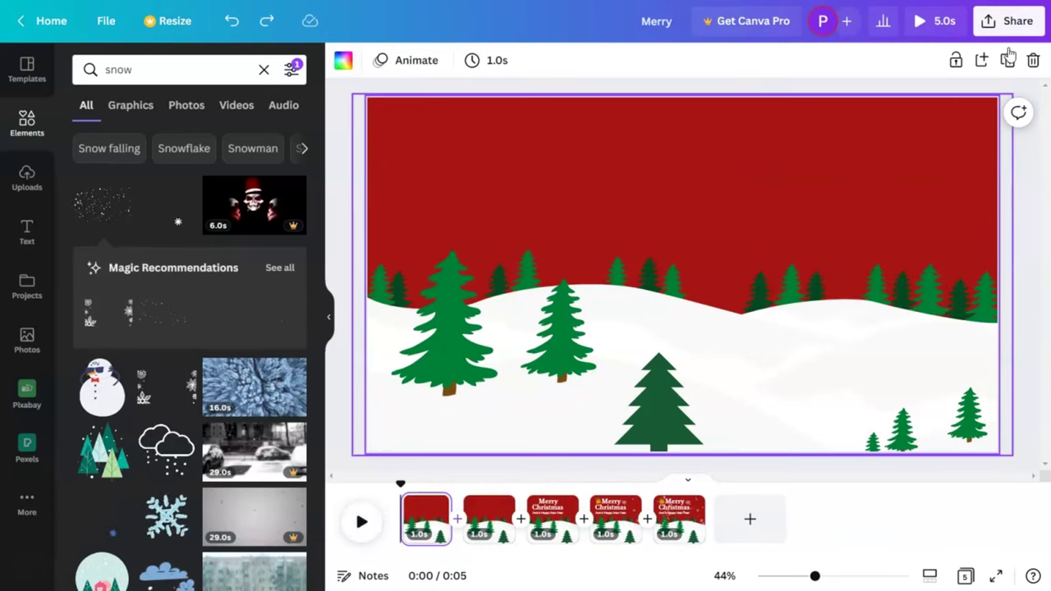
left_click(936, 20)
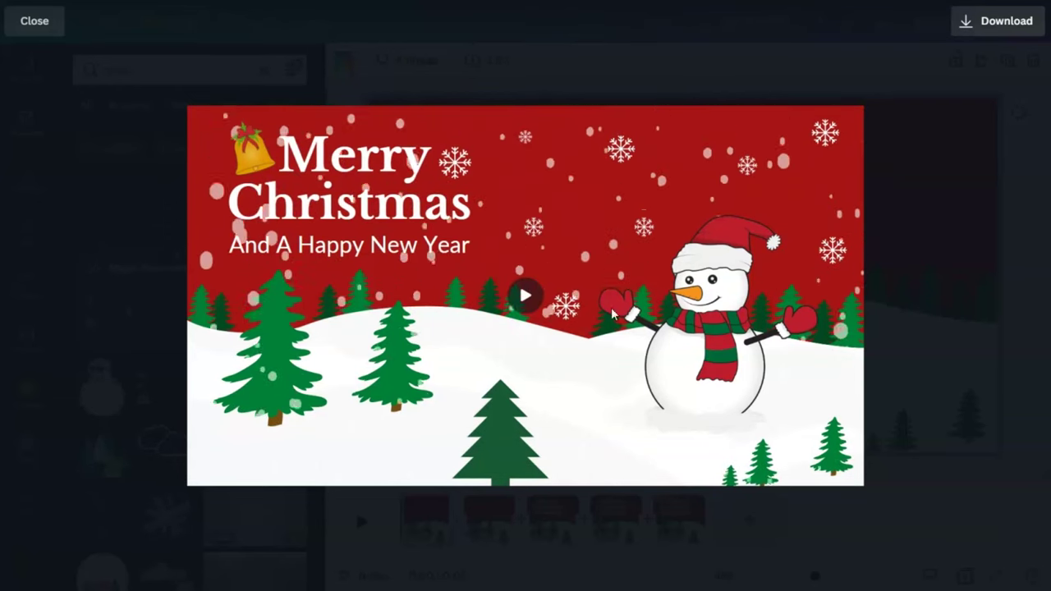
left_click(525, 295)
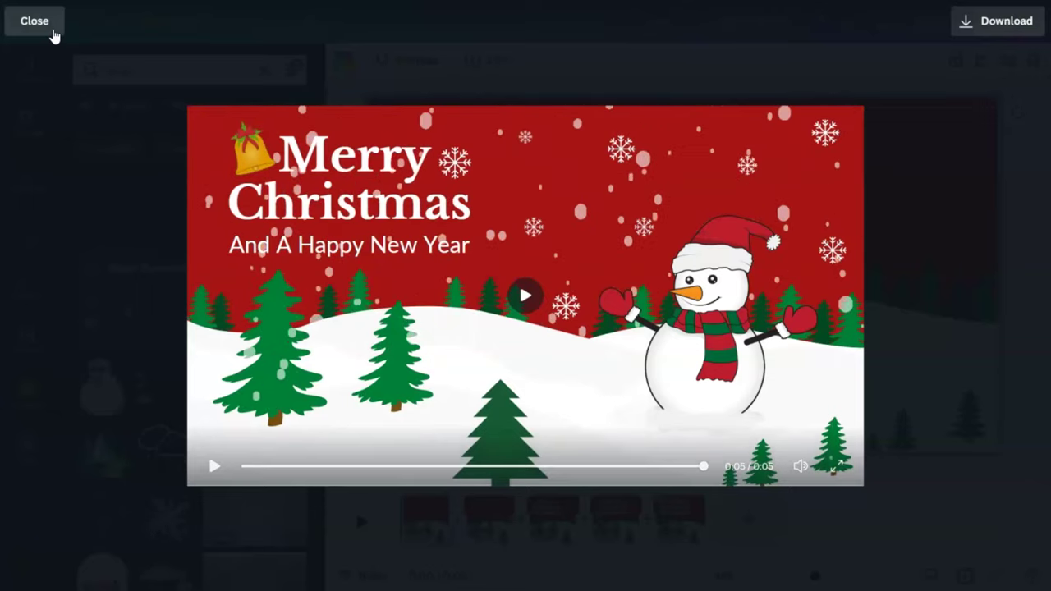
left_click(53, 33)
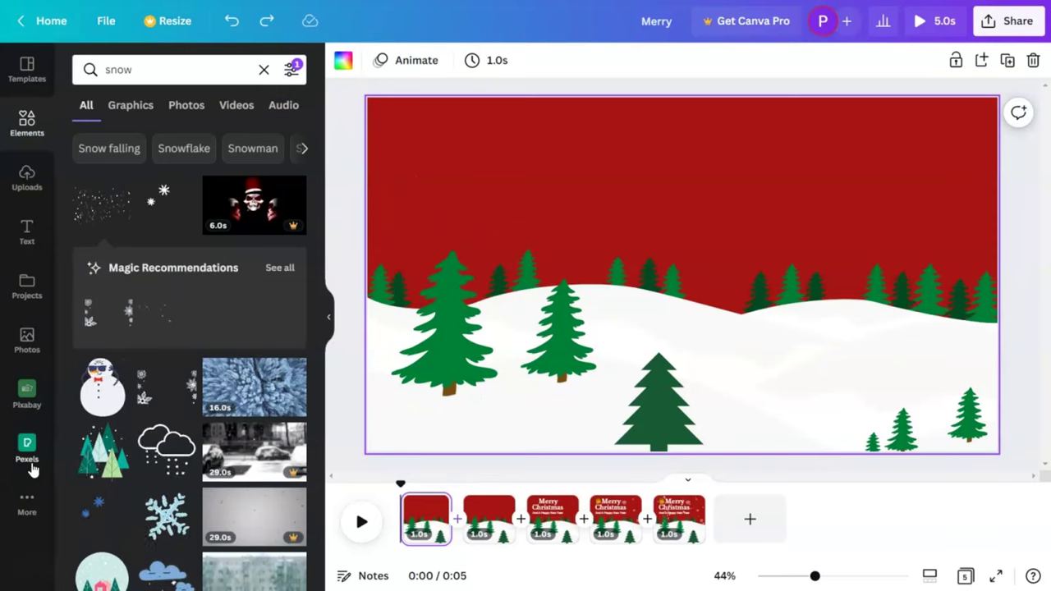
Clear the "snow" search and search the audio library for "christmas".
left_click(264, 69)
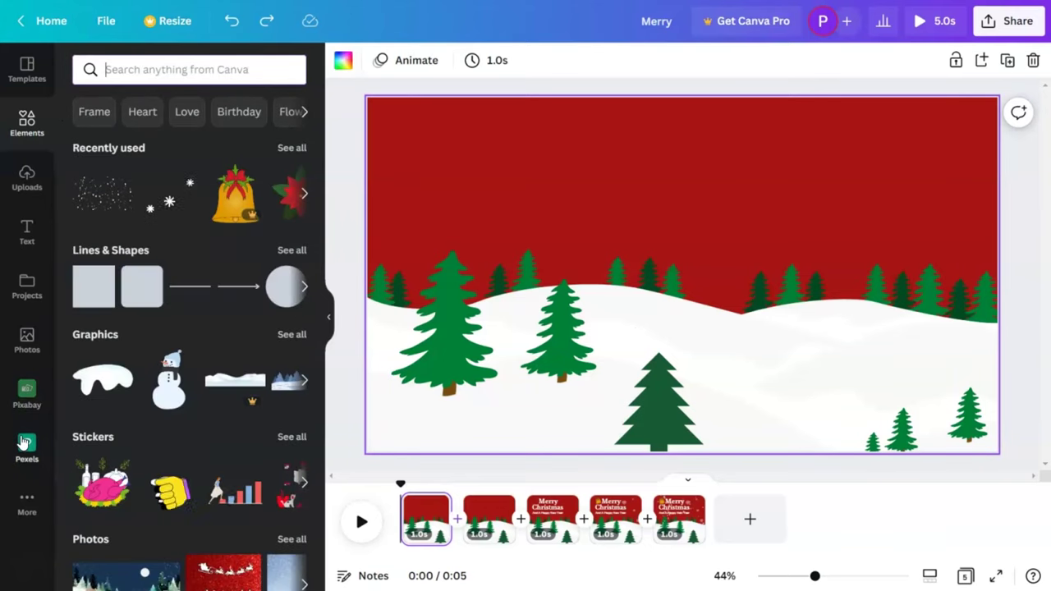
left_click(27, 507)
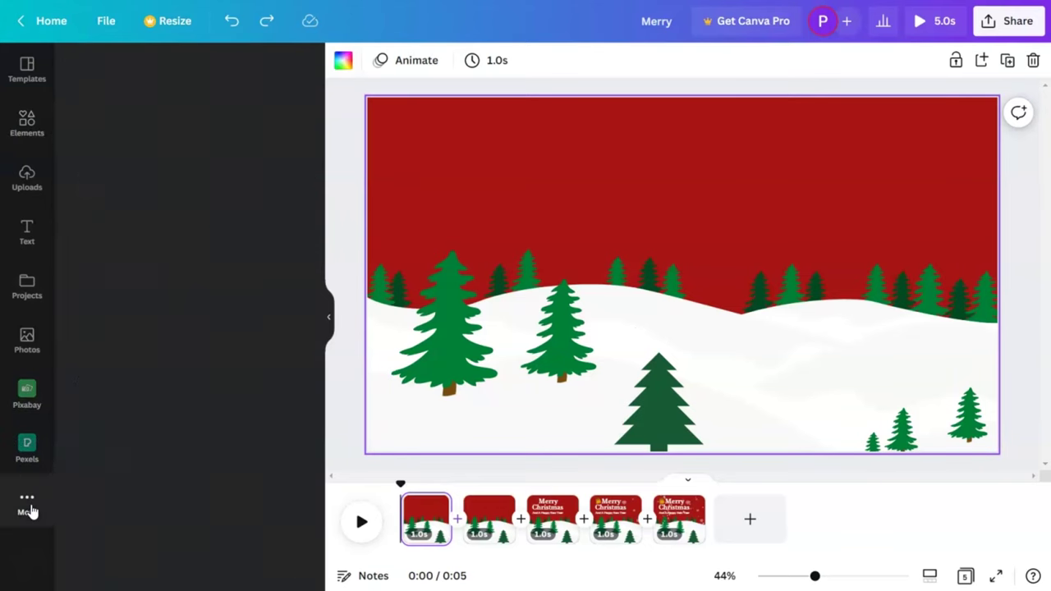
left_click(160, 168)
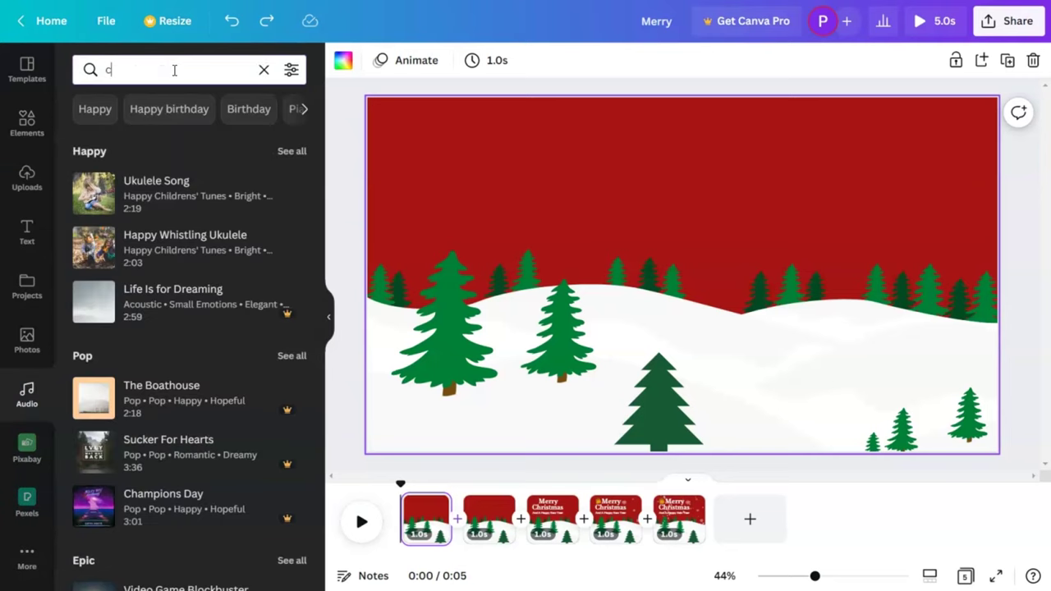
type("chris")
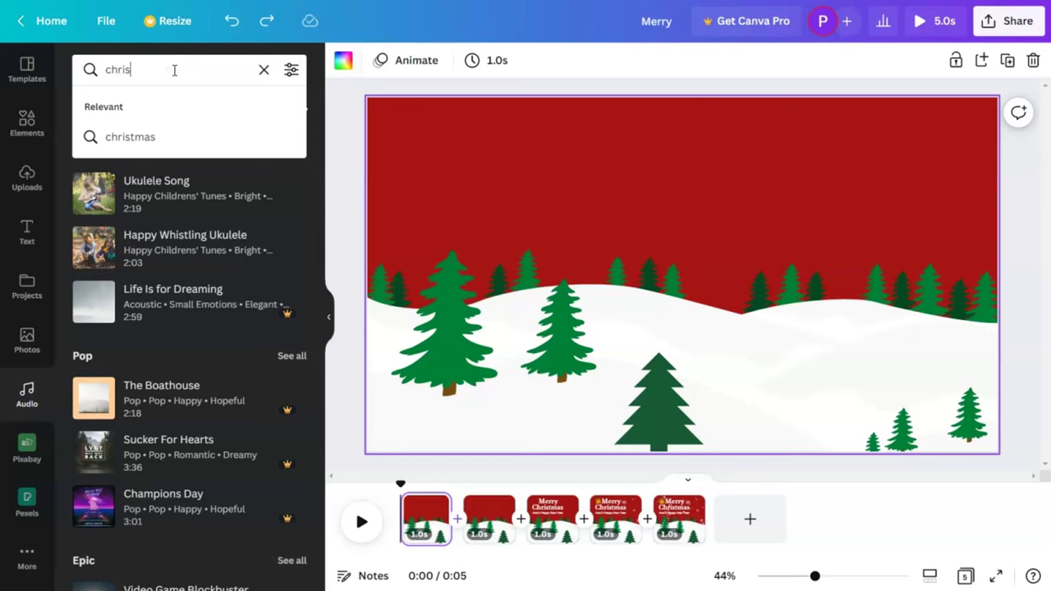
type("tmas")
key("Return")
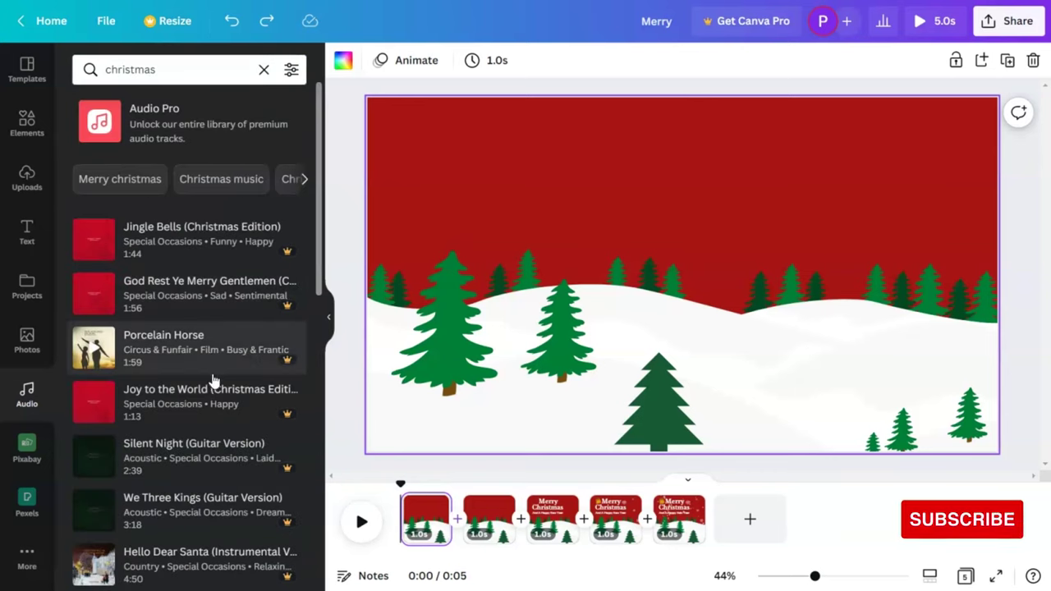
Browse the Christmas audio results and preview the track "The First Snow of Christmas".
scroll(205, 399, "down", 6)
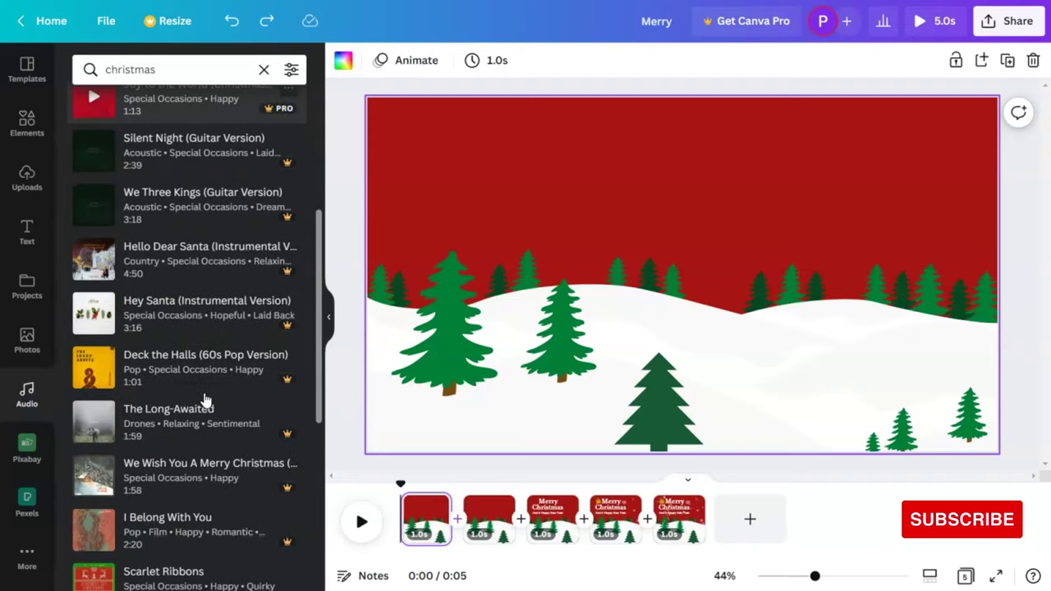
scroll(205, 400, "down", 3)
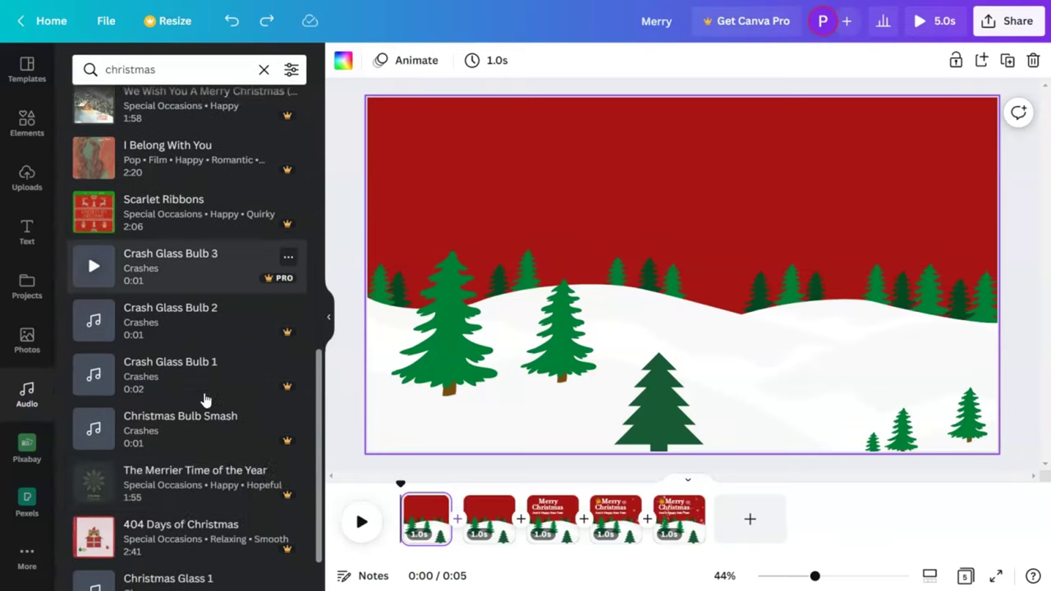
scroll(204, 400, "down", 2)
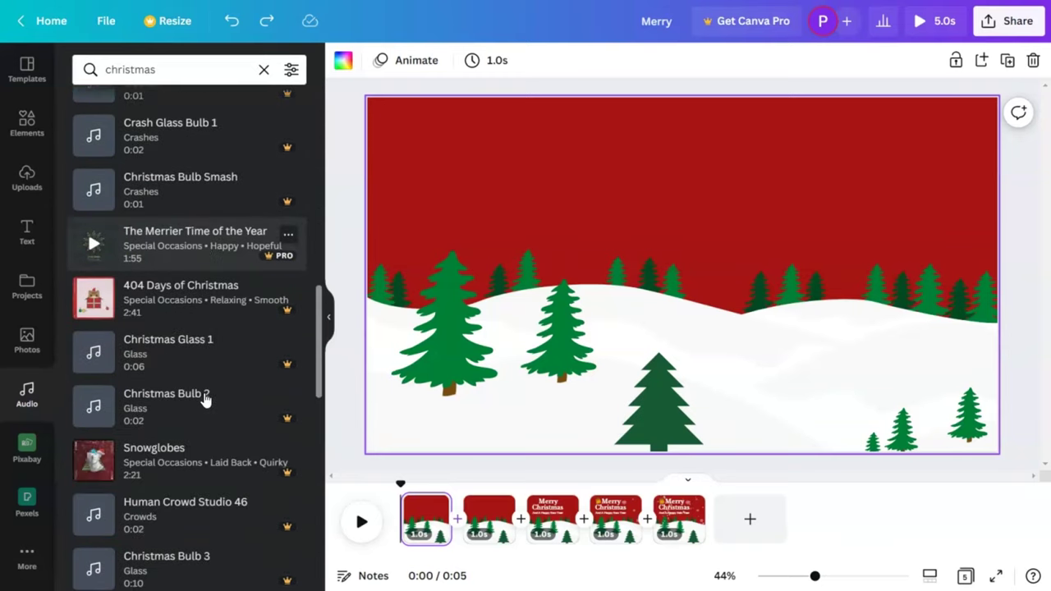
scroll(205, 400, "down", 3)
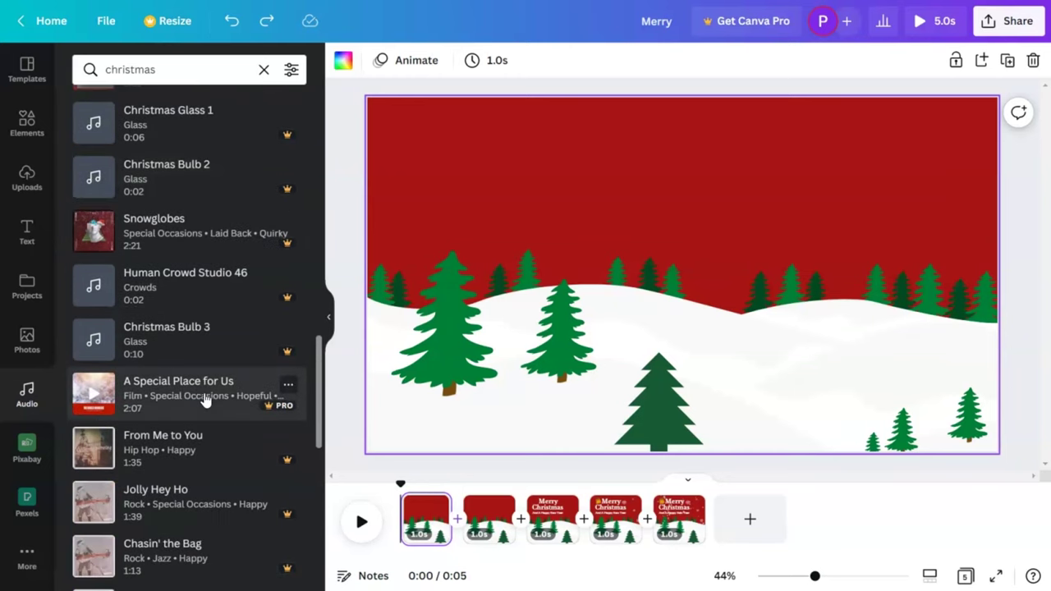
scroll(204, 400, "down", 14)
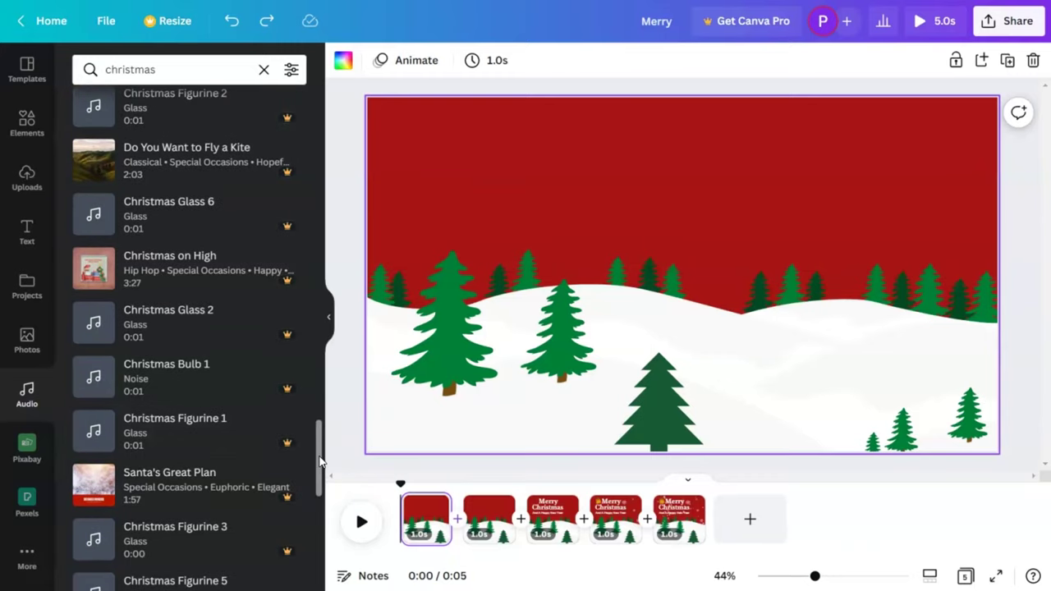
left_click_drag(321, 447, 320, 527)
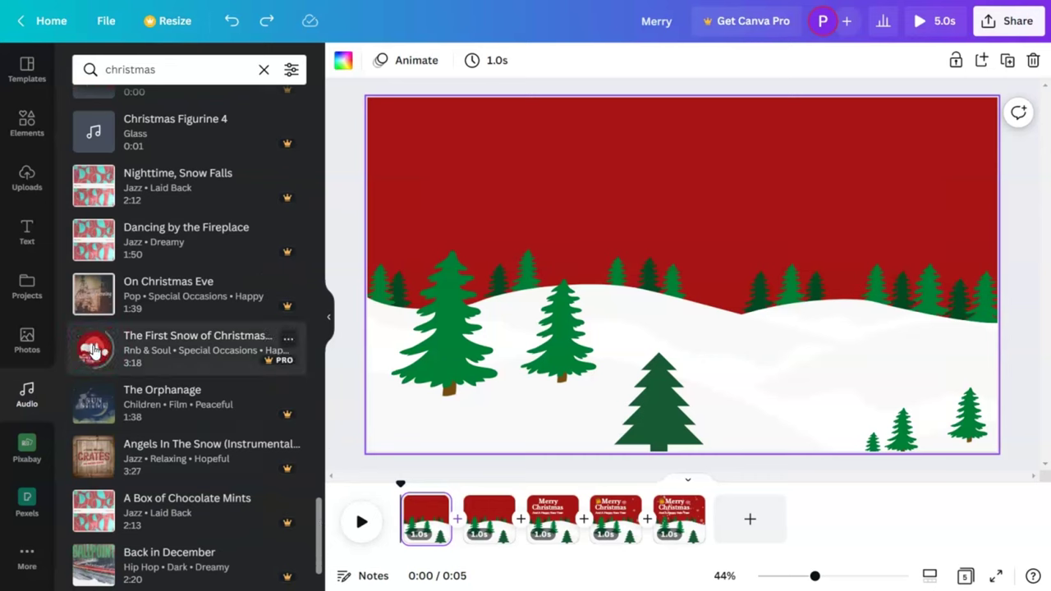
key("XF86AudioLowerVolume")
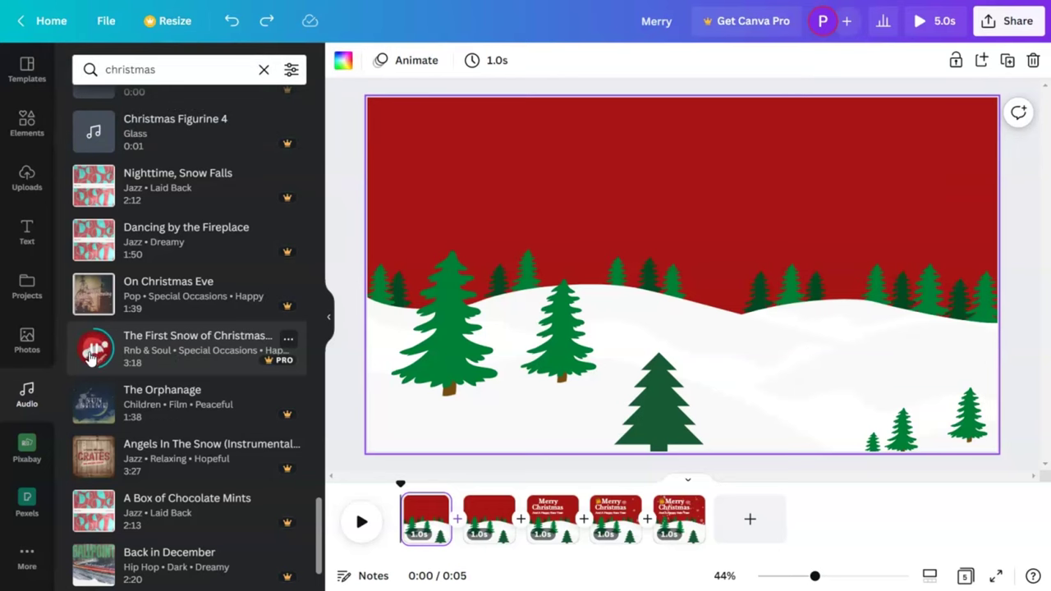
scroll(163, 351, "up", 20)
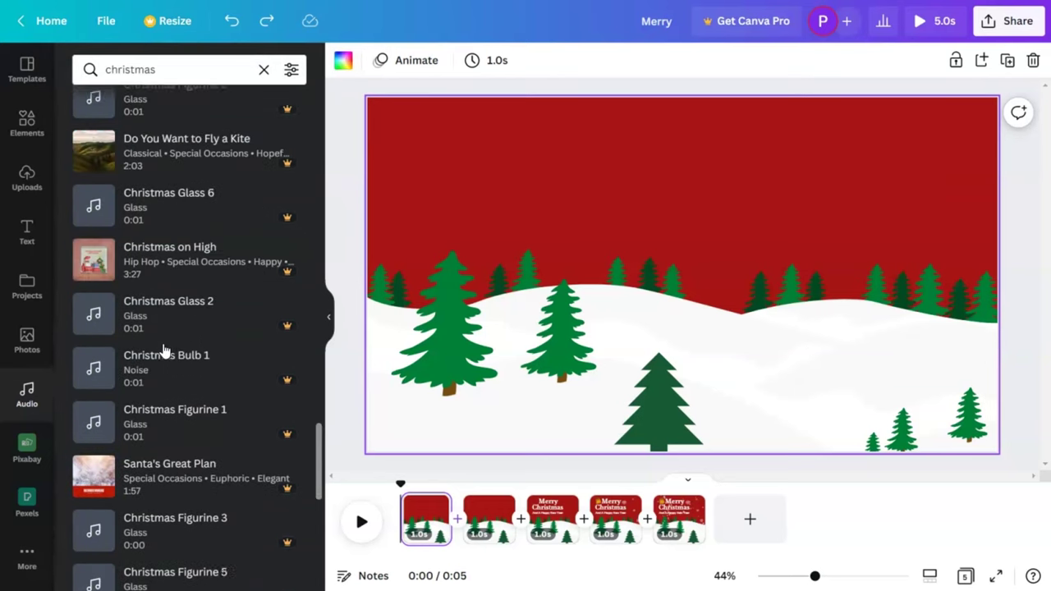
scroll(163, 349, "up", 10)
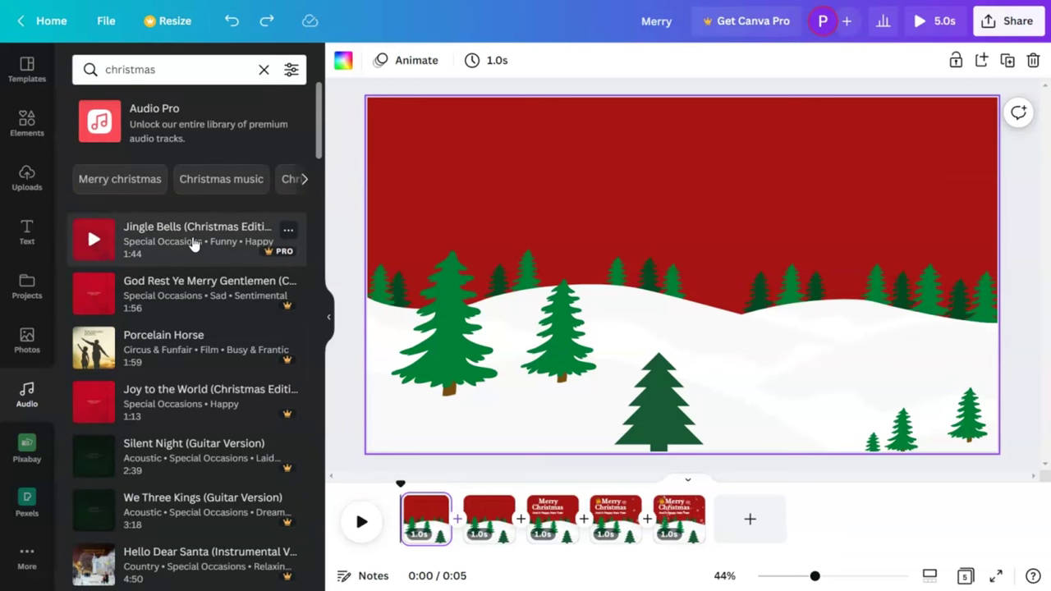
Add the "Jingle Bells (Christmas Edition)" track to the video and return the playhead to the start.
left_click(193, 244)
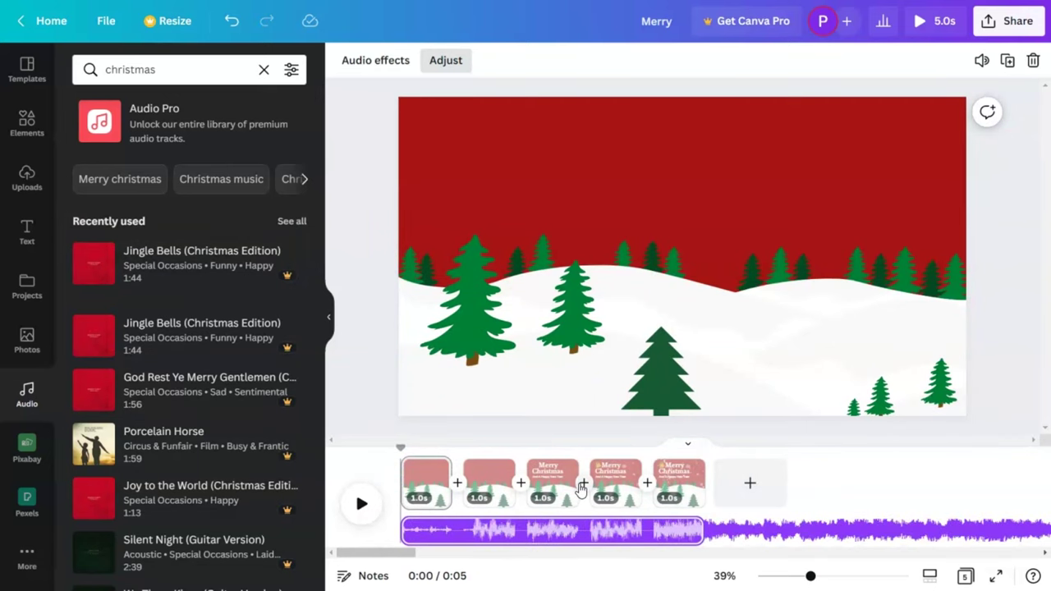
left_click(469, 533)
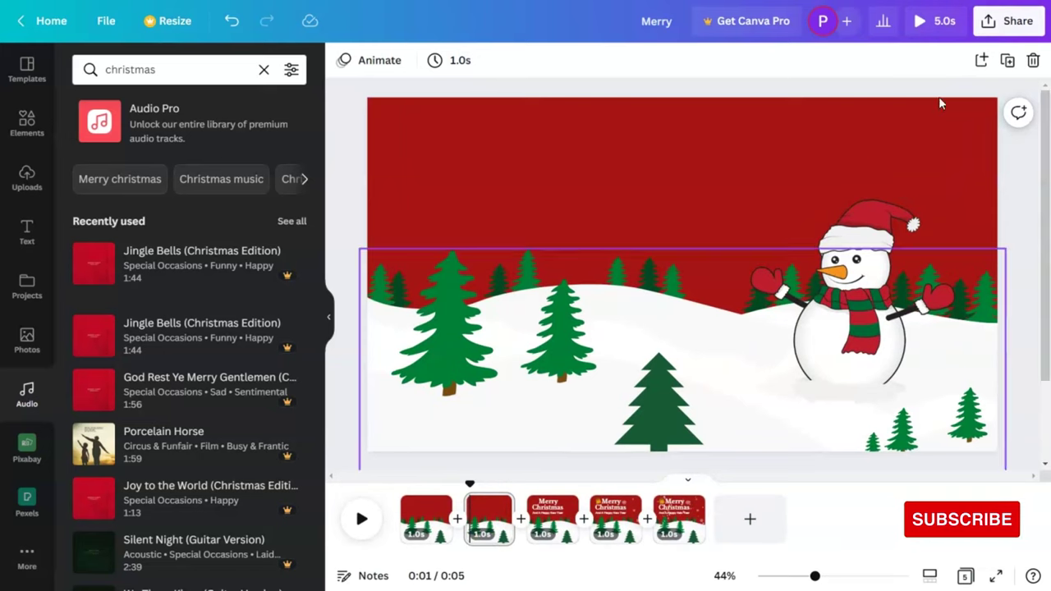
left_click_drag(472, 486, 400, 483)
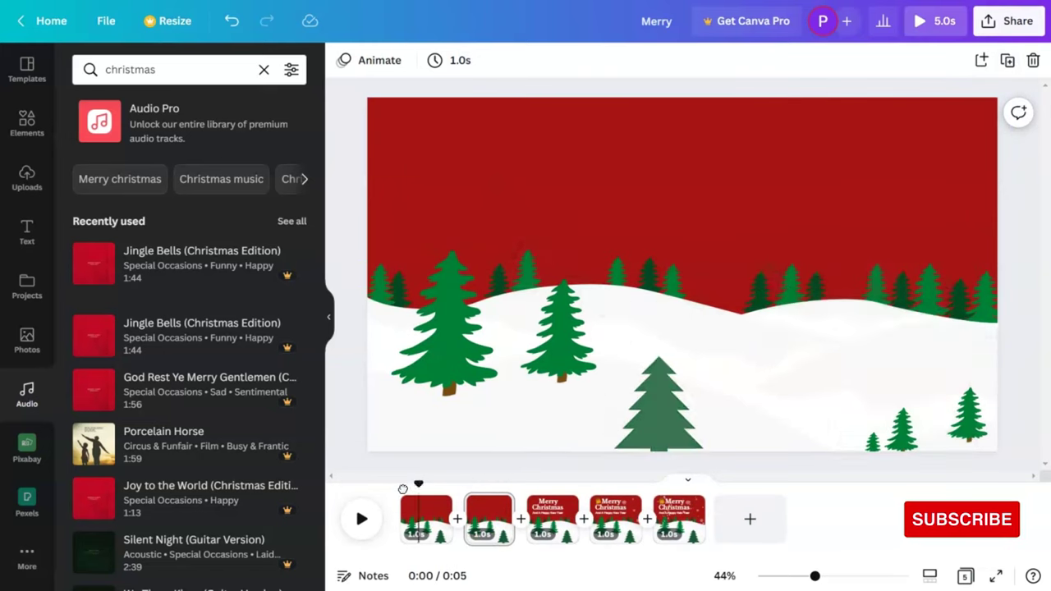
Download all five pages of the design as a GIF.
left_click(1011, 21)
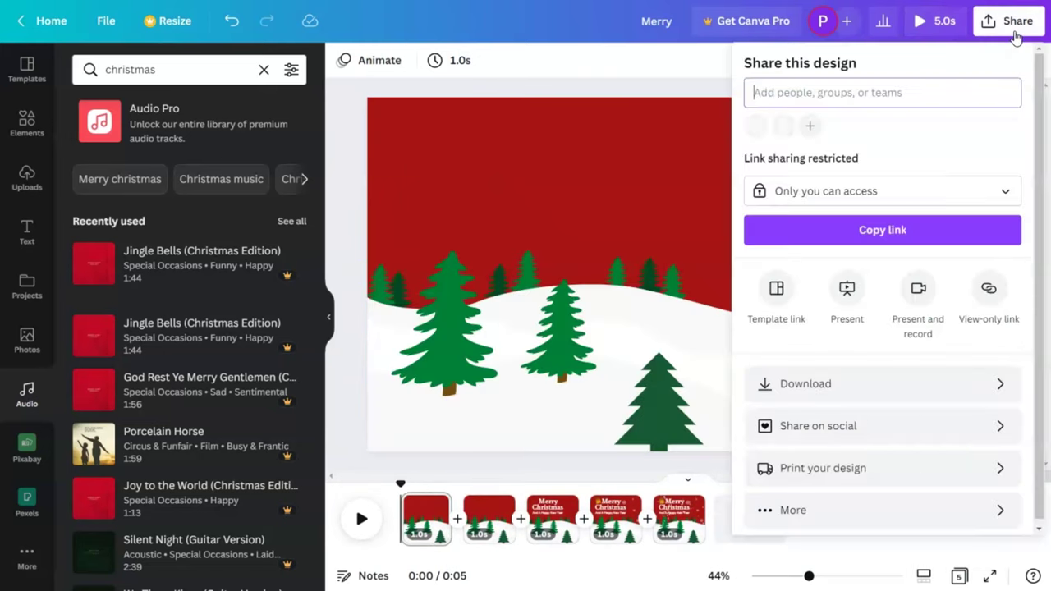
left_click(816, 383)
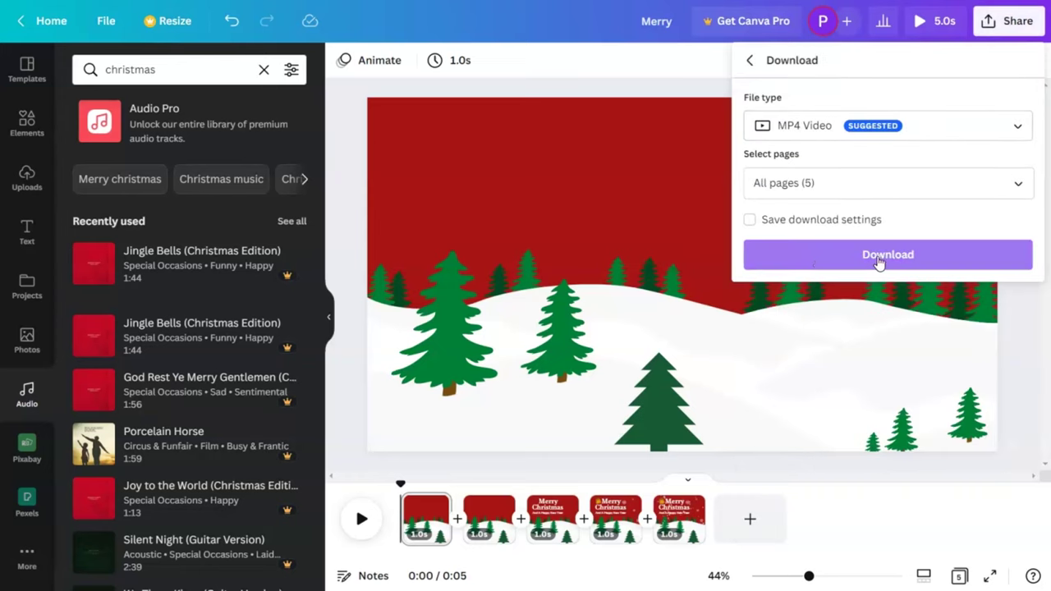
left_click(827, 136)
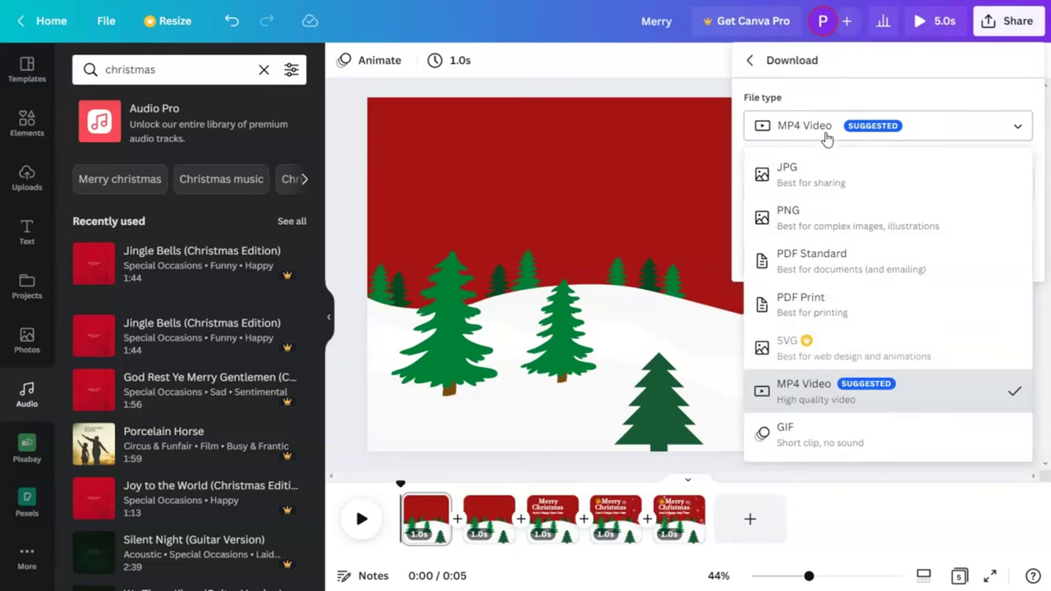
left_click(800, 435)
left_click(808, 257)
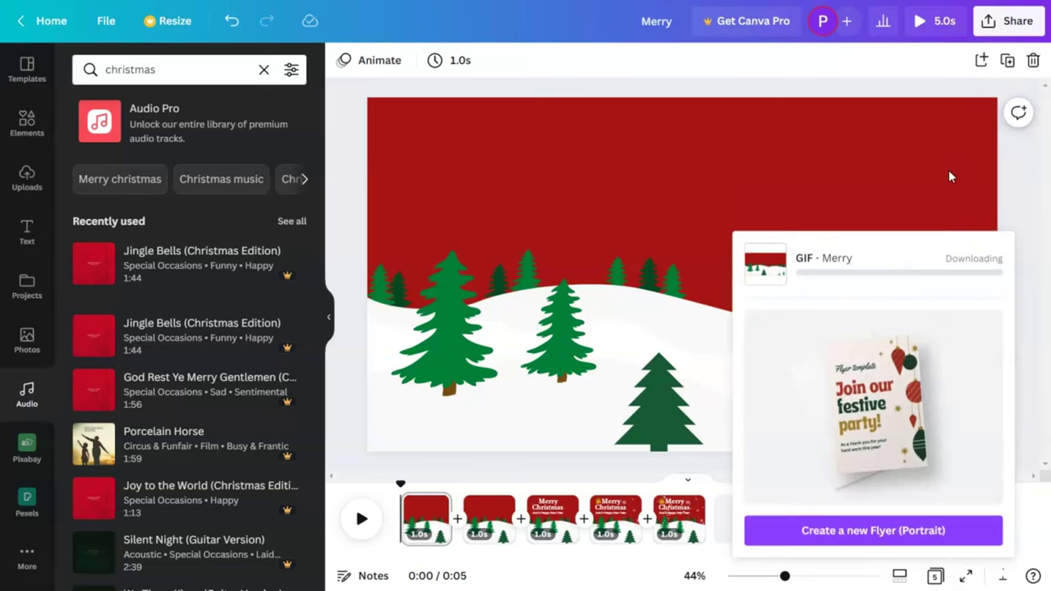
Review the download settings and the social media publishing destinations, and close the sharing options.
left_click(1013, 33)
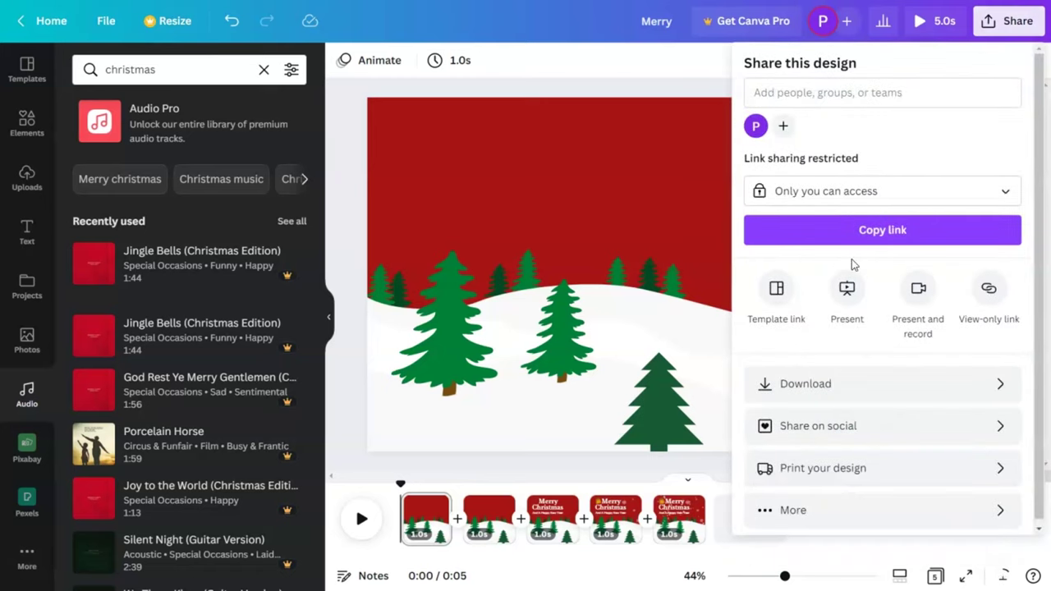
left_click(831, 386)
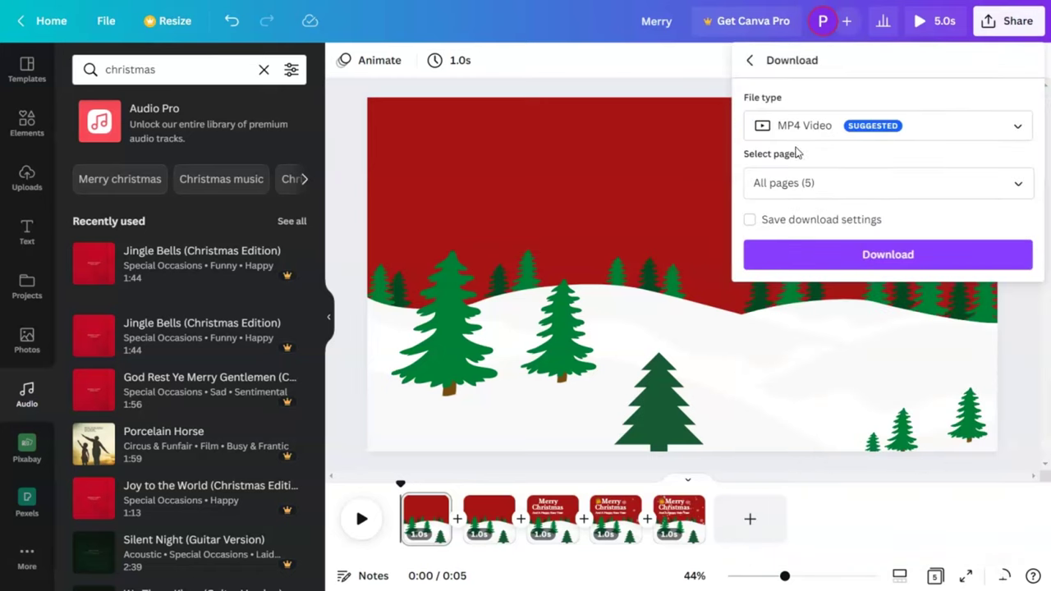
left_click(1003, 33)
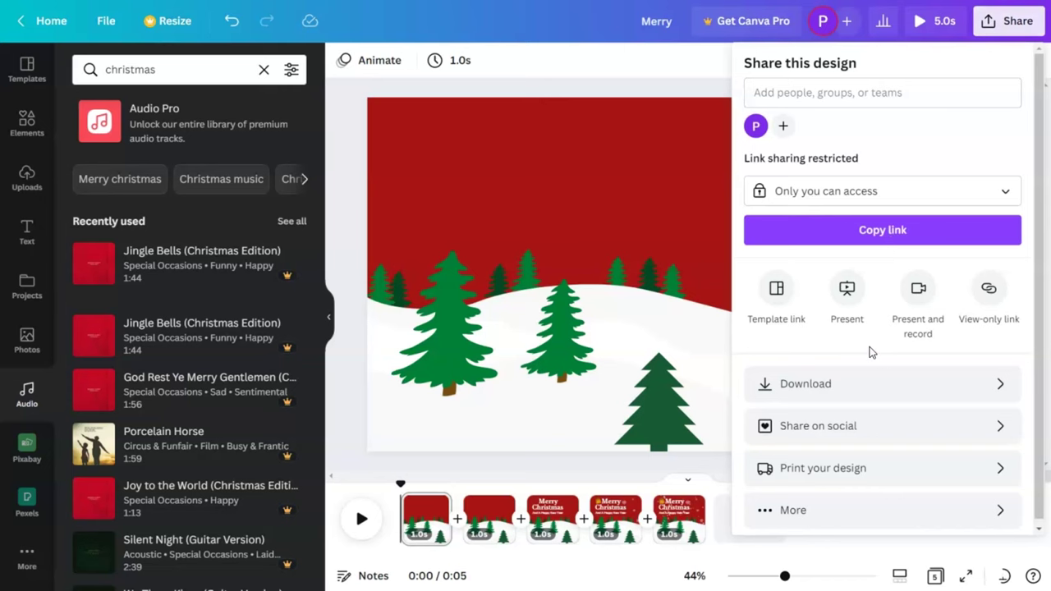
left_click(841, 421)
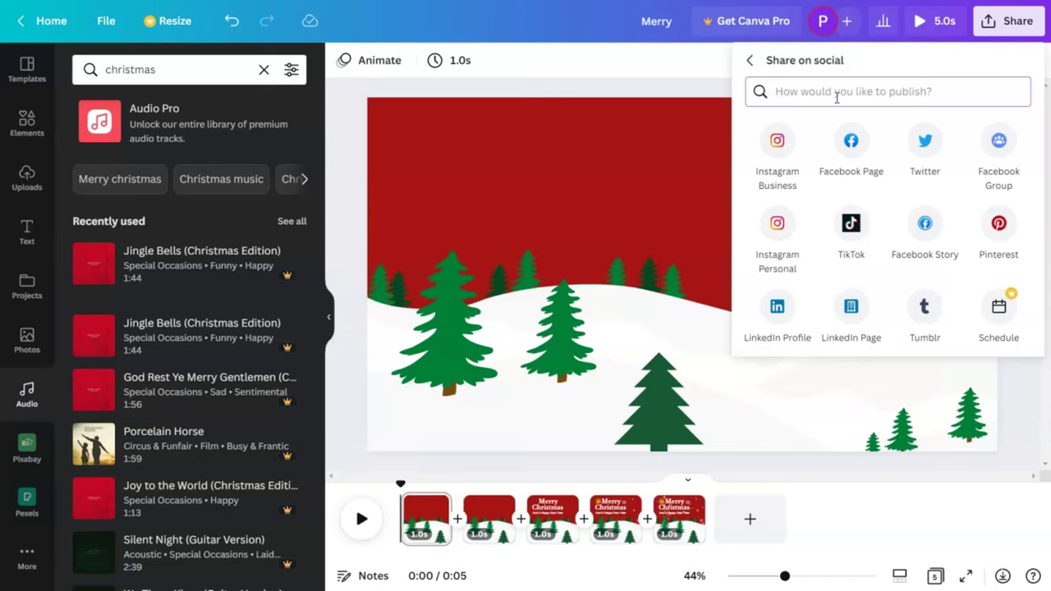
left_click(1023, 410)
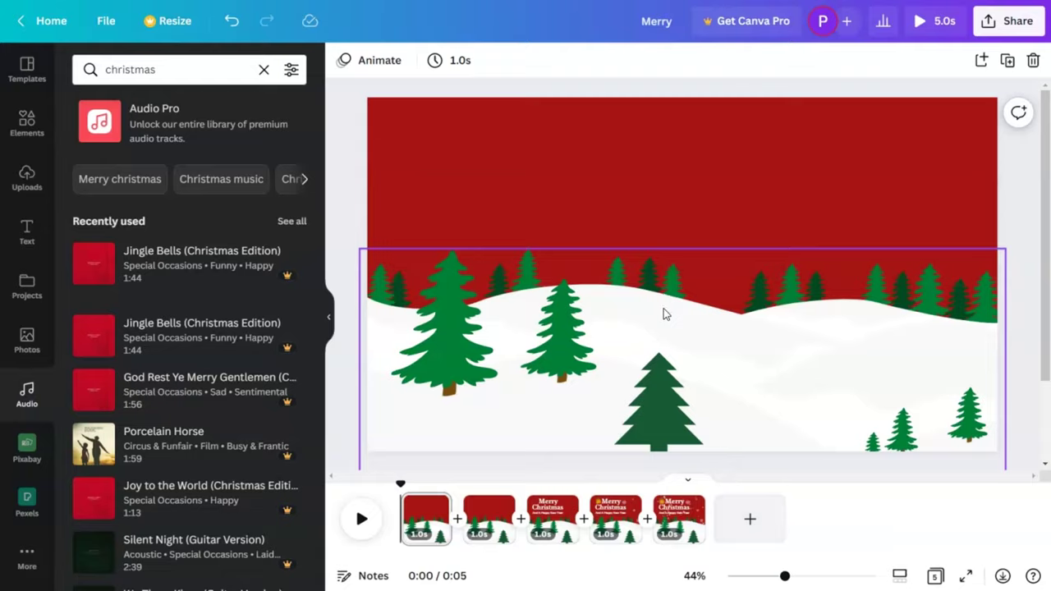